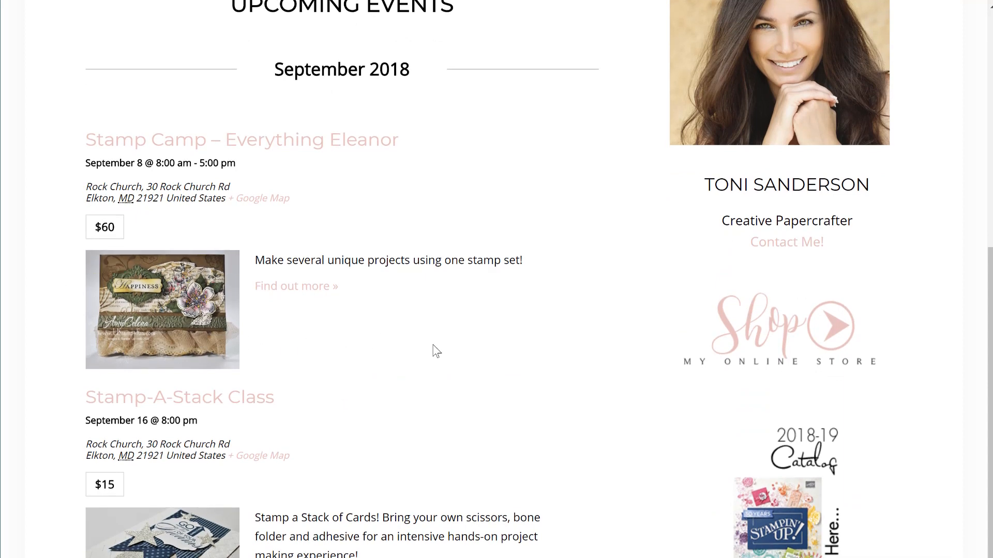
Switch the public events page from the list to the Month calendar view.
scroll(436, 352, up, 3)
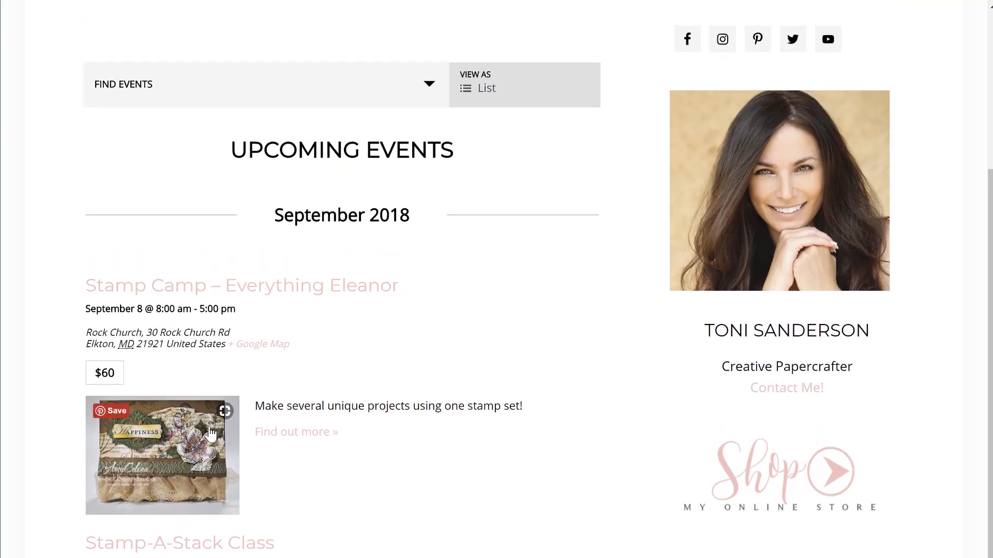
scroll(431, 292, up, 5)
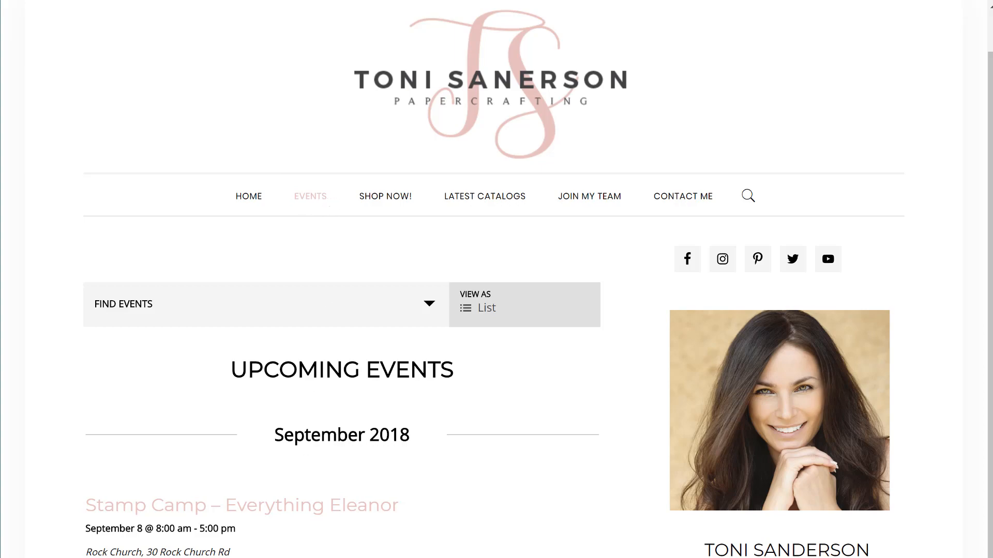
scroll(496, 280, down, 5)
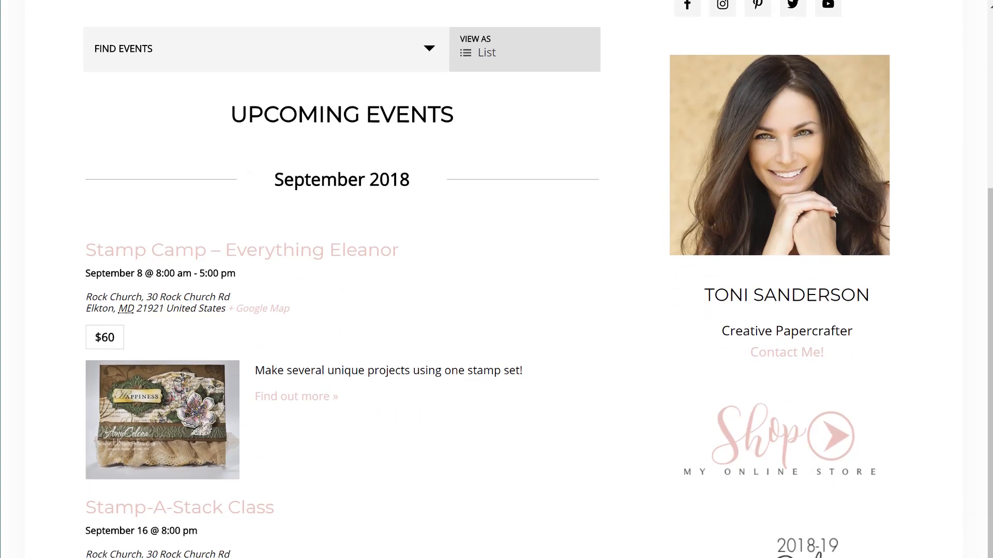
scroll(486, 388, down, 1)
scroll(486, 388, up, 7)
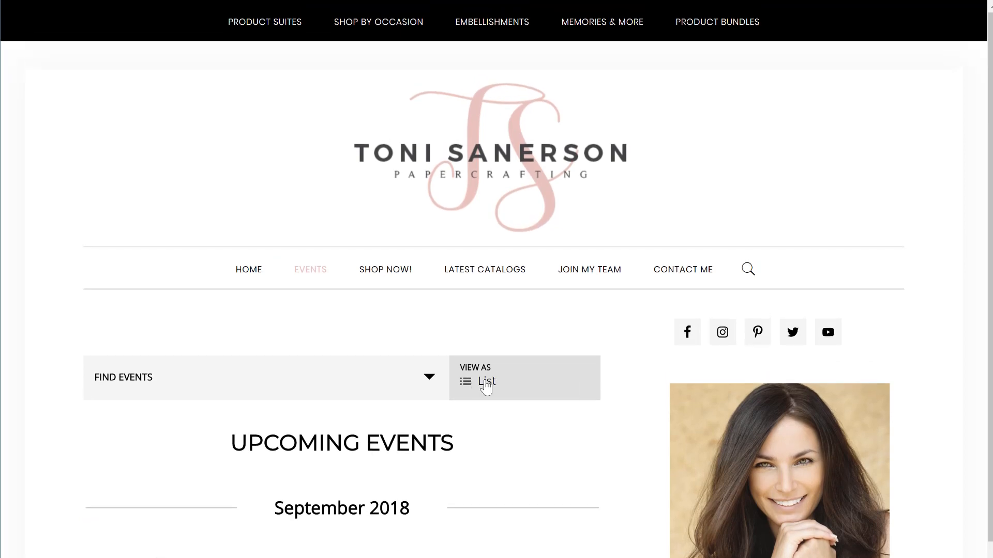
click(486, 387)
click(494, 409)
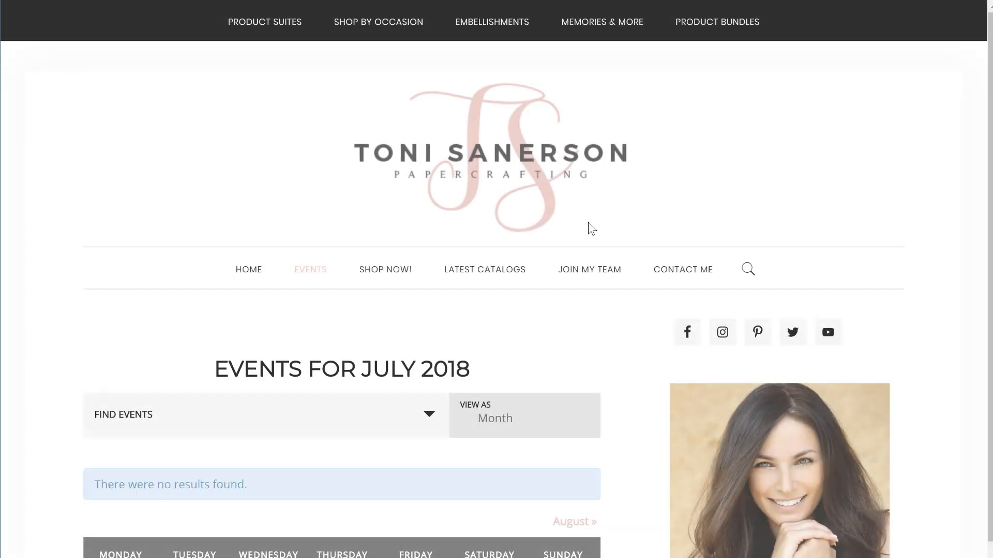
Page forward through August to the September 2018 calendar, then go back to the List view.
scroll(590, 229, down, 5)
scroll(589, 229, down, 2)
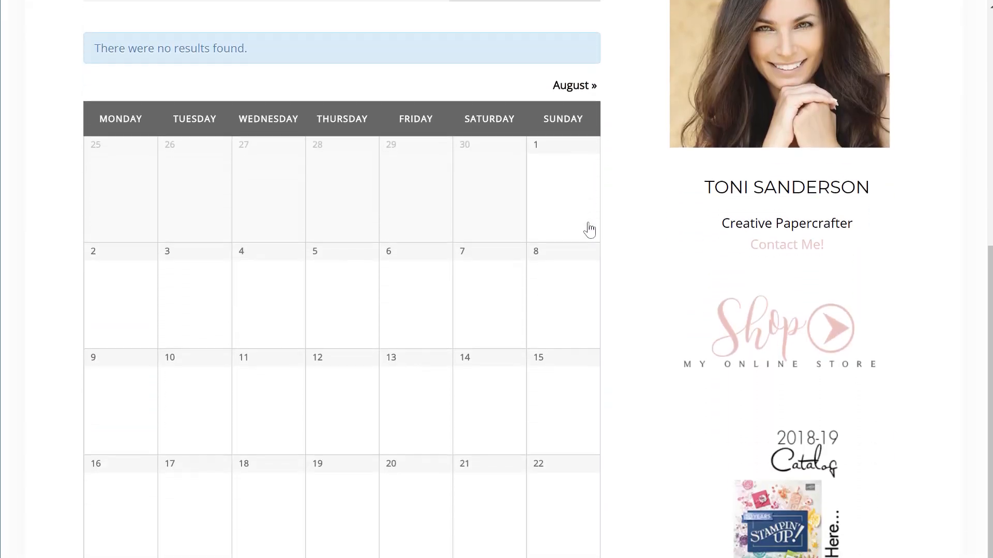
scroll(590, 229, down, 7)
scroll(590, 229, up, 6)
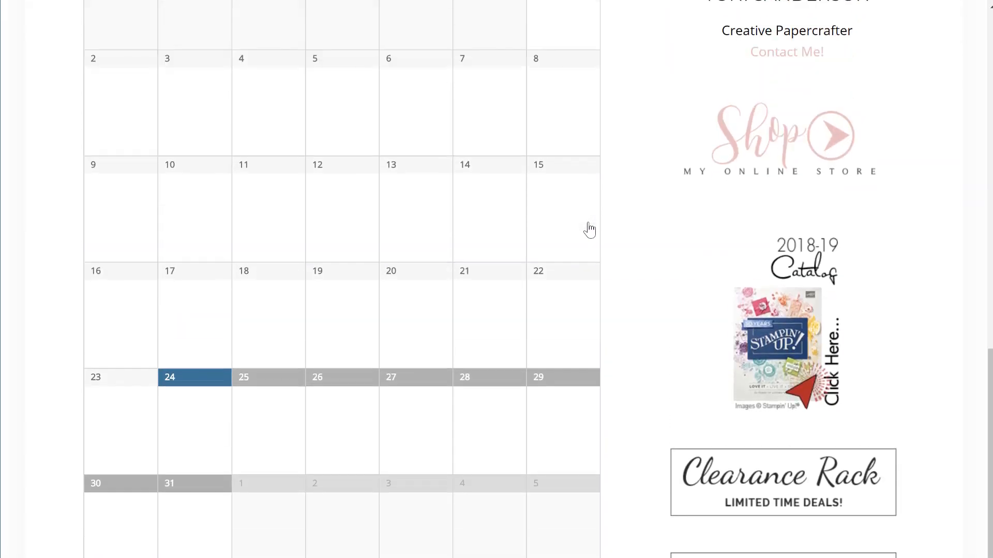
scroll(589, 229, up, 1)
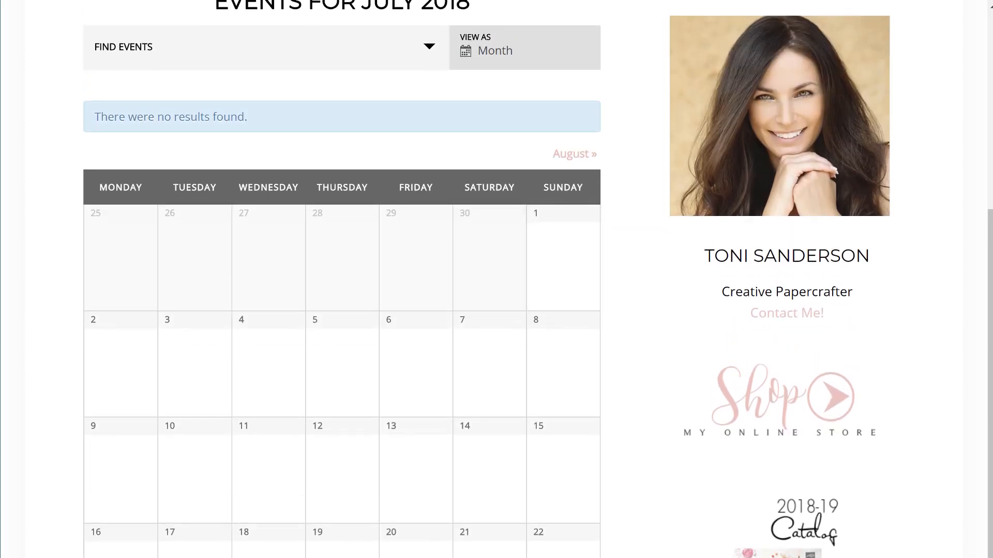
click(569, 155)
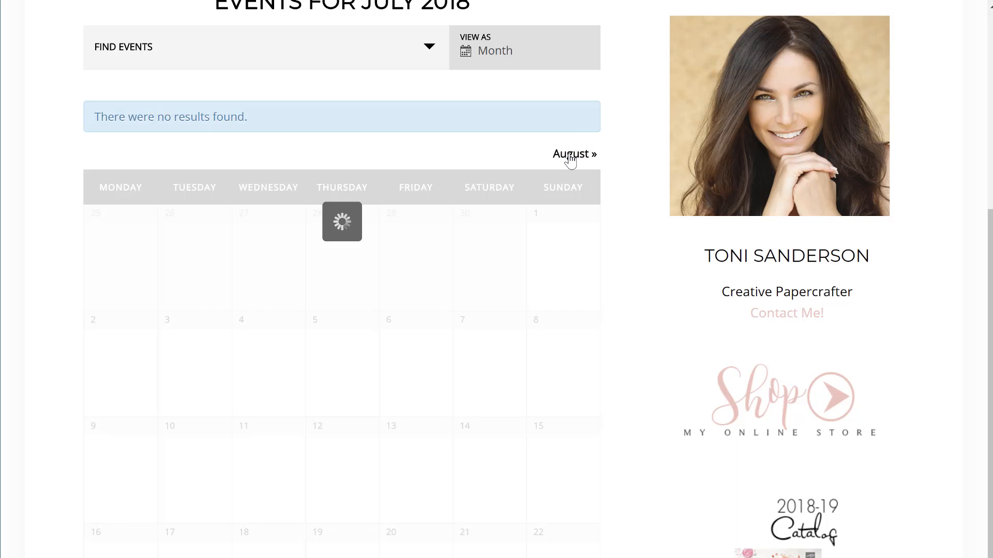
click(568, 155)
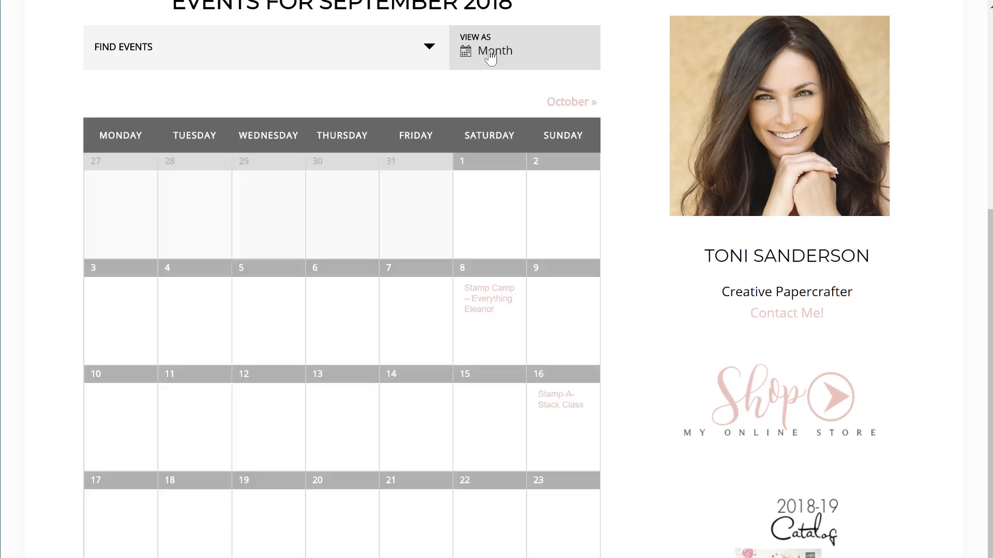
mouse_move(495, 301)
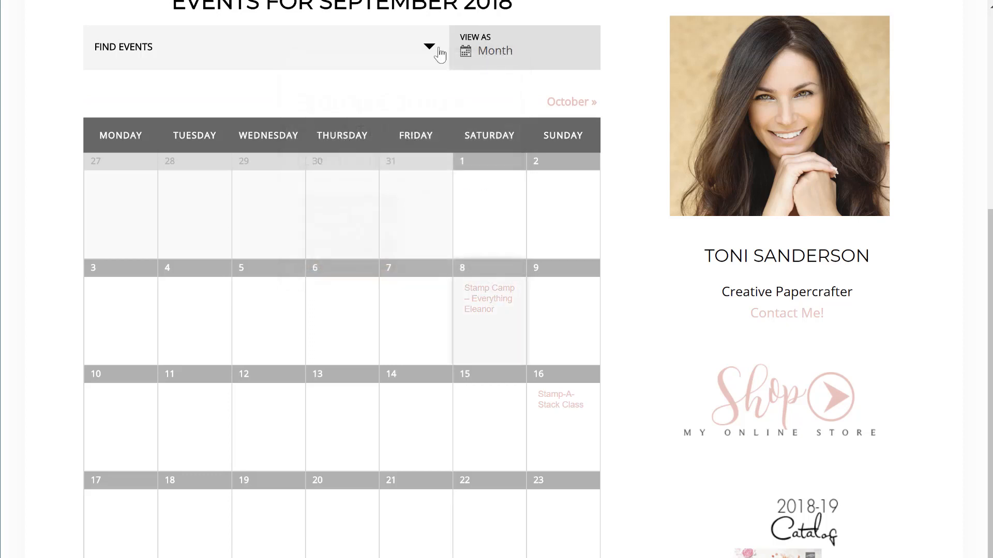
click(480, 58)
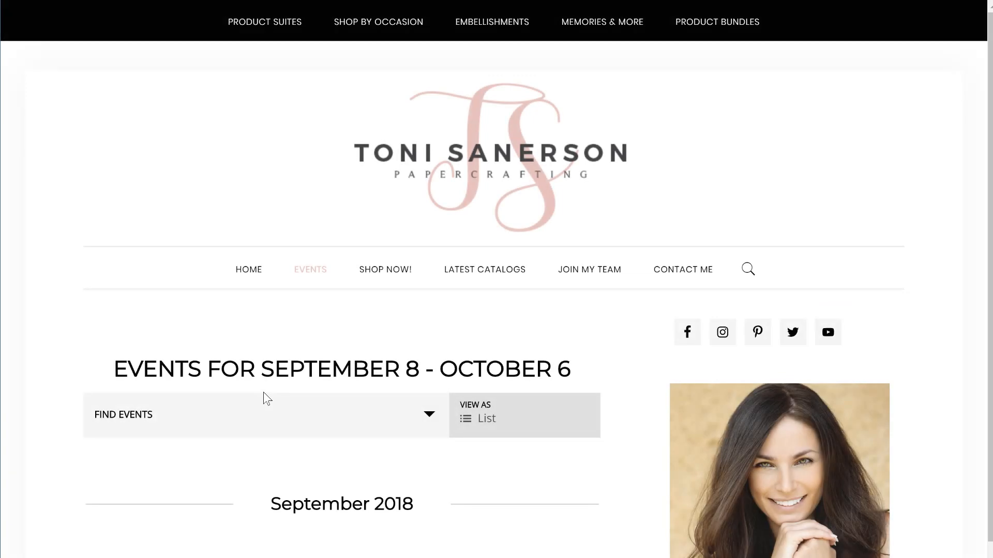
scroll(264, 398, down, 4)
scroll(263, 401, down, 5)
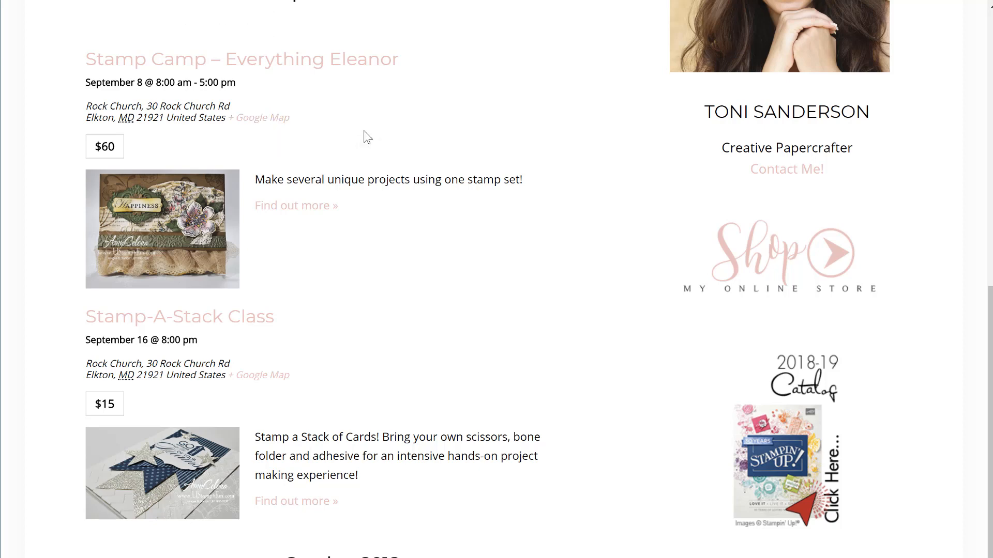
scroll(400, 306, up, 6)
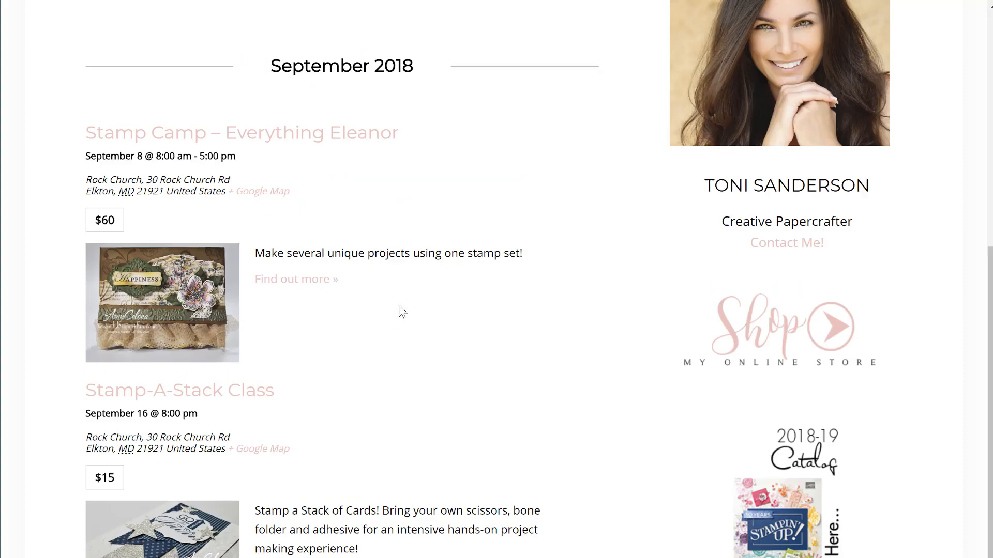
scroll(399, 300, up, 4)
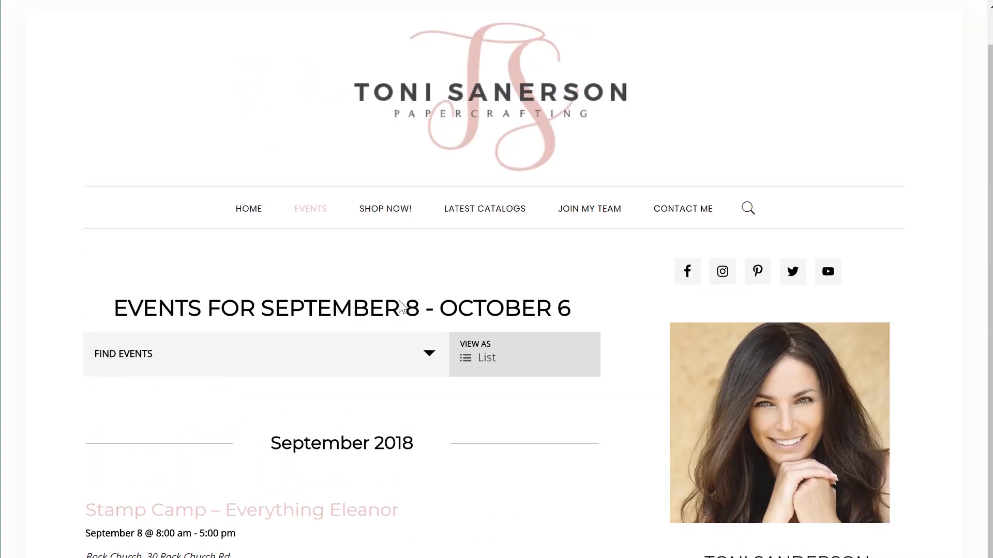
scroll(454, 466, down, 7)
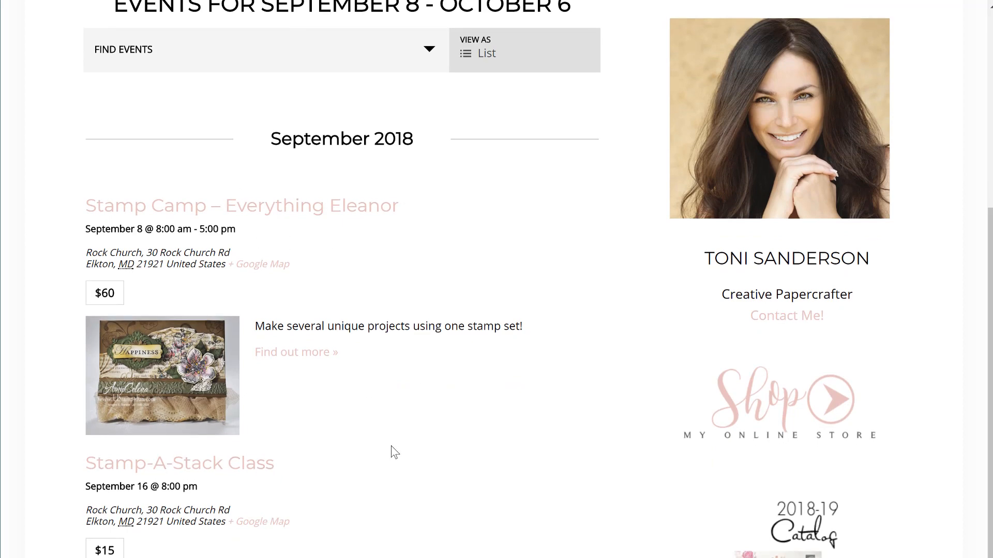
scroll(358, 292, up, 7)
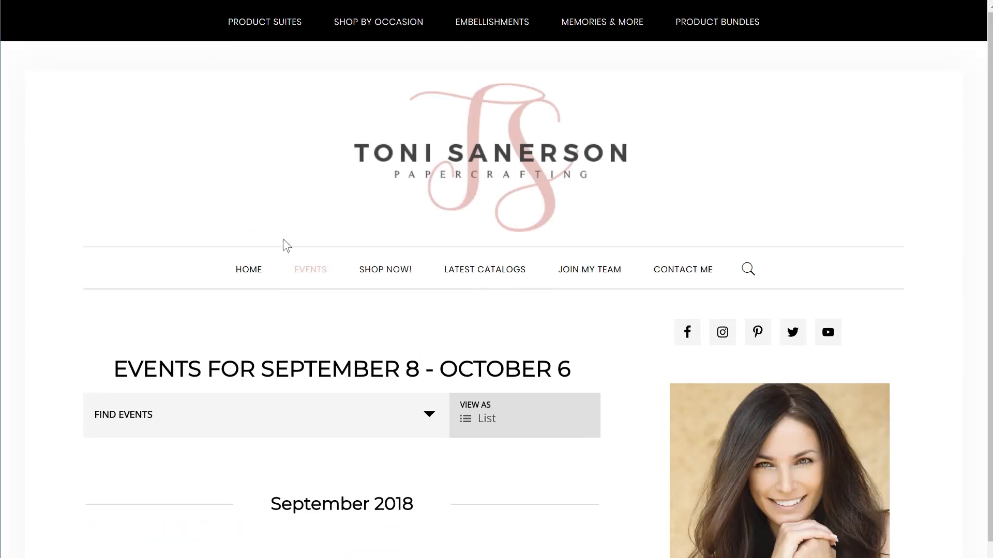
Open the site's HOME blog page in a new tab and scroll through its posts.
right_click(245, 272)
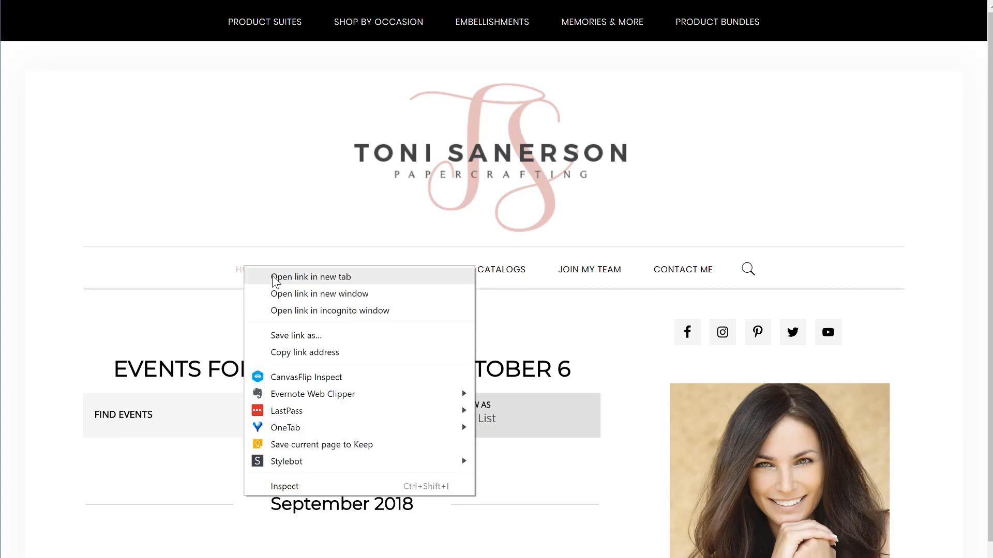
click(276, 277)
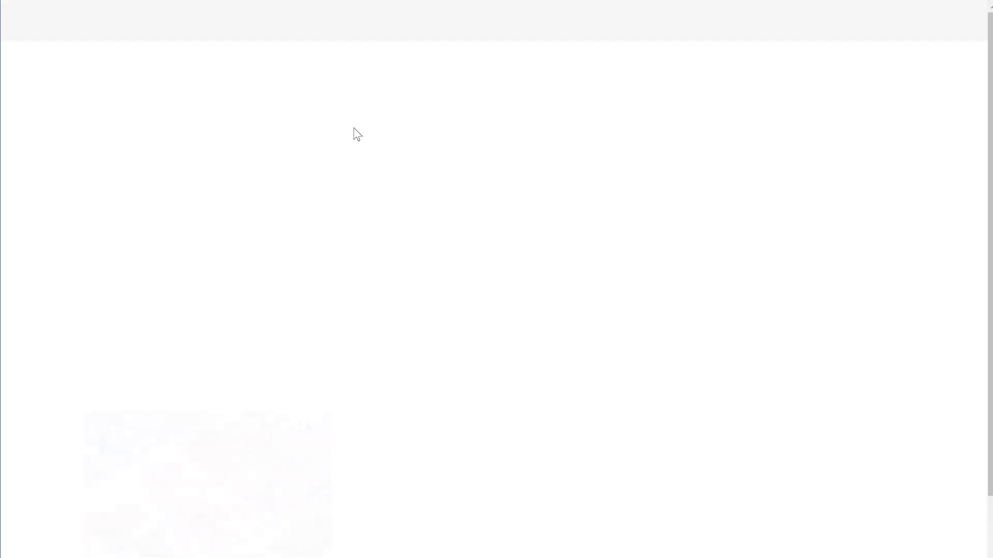
scroll(382, 342, down, 4)
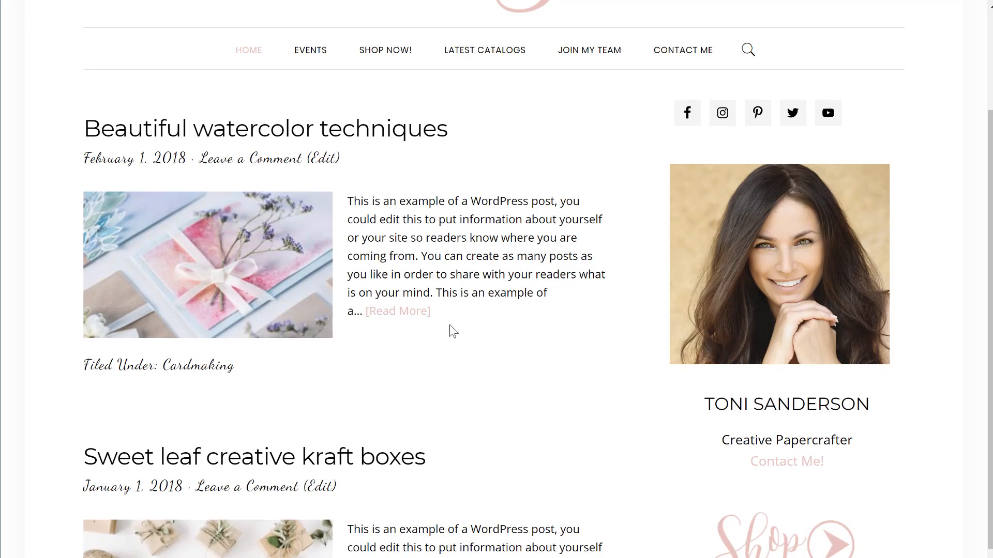
scroll(450, 327, down, 2)
scroll(449, 327, down, 4)
scroll(450, 327, up, 10)
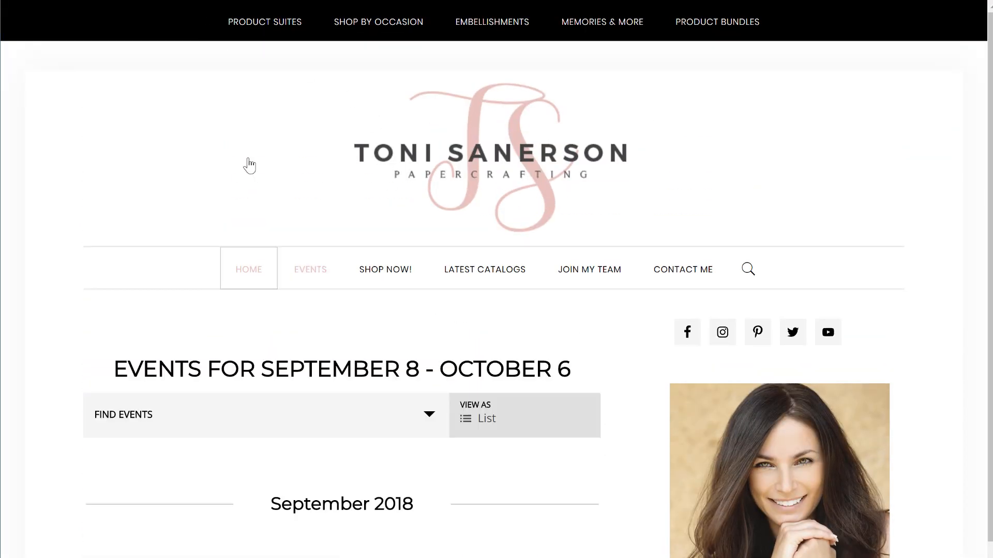
scroll(297, 417, down, 7)
scroll(329, 554, down, 3)
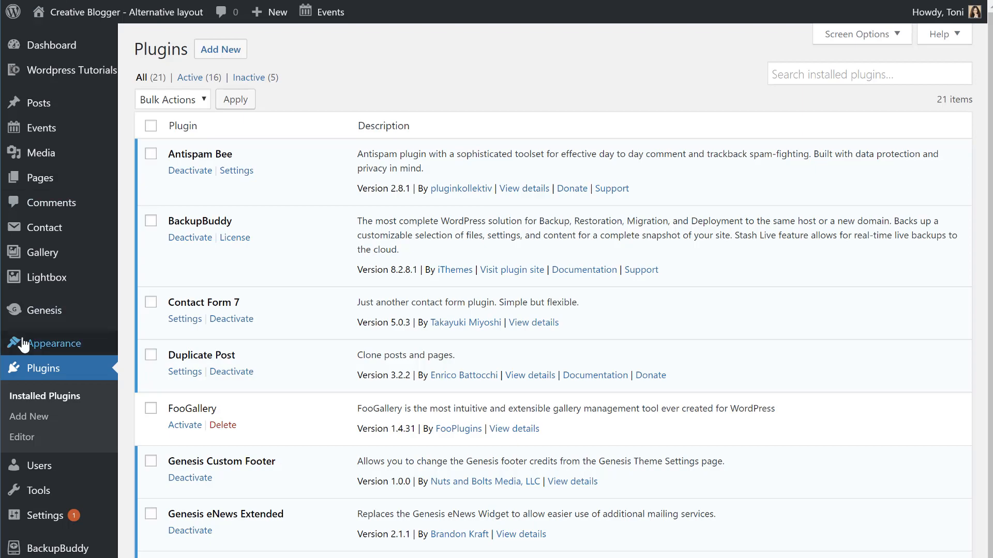
Search plugins for 'the event calendar', then refine it to 'registrations for the event calendar'.
scroll(381, 398, down, 1)
scroll(381, 397, down, 5)
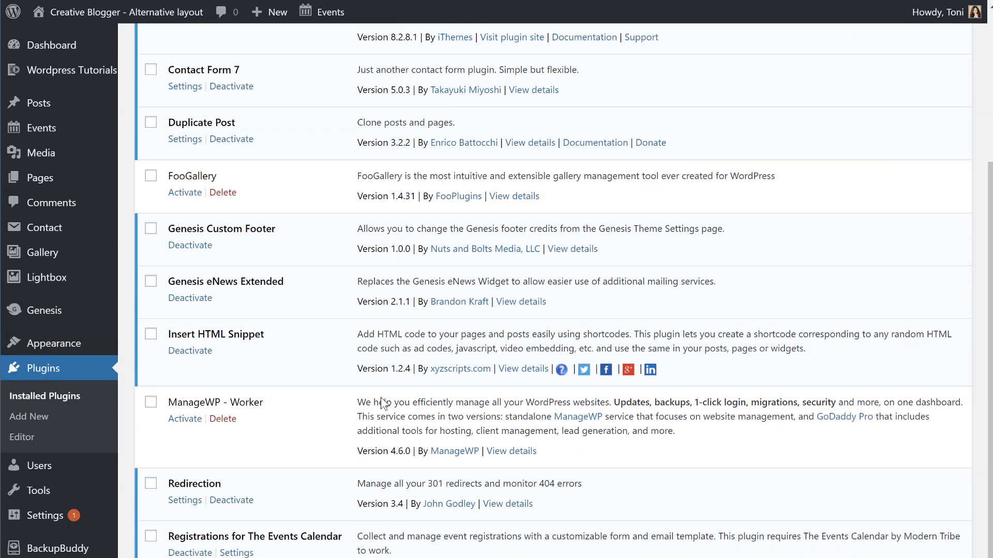
scroll(619, 194, up, 5)
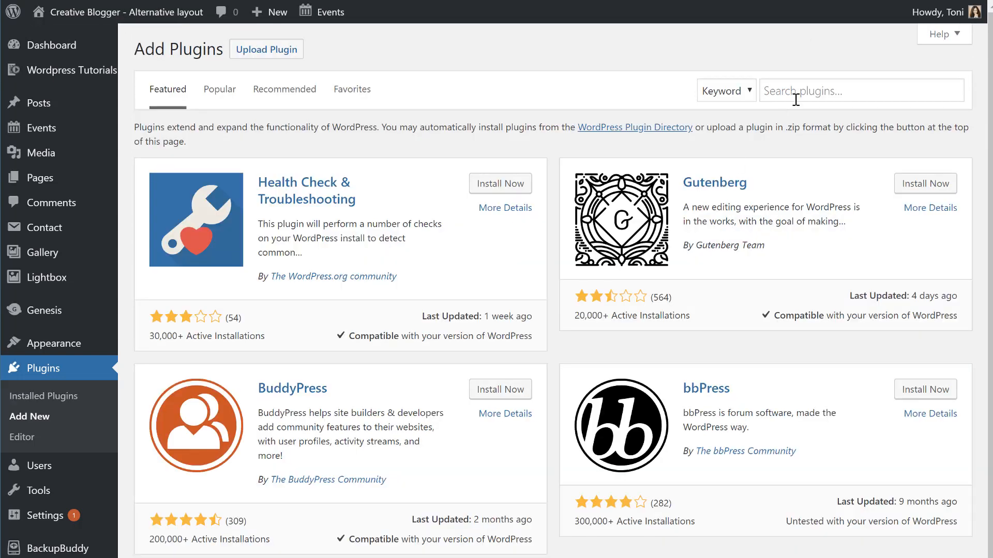
click(819, 99)
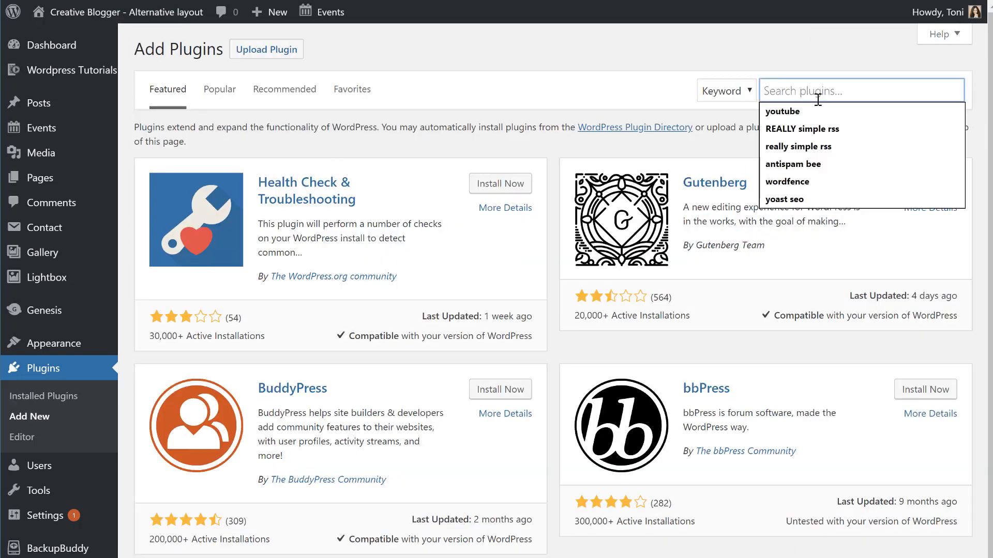
text(the even)
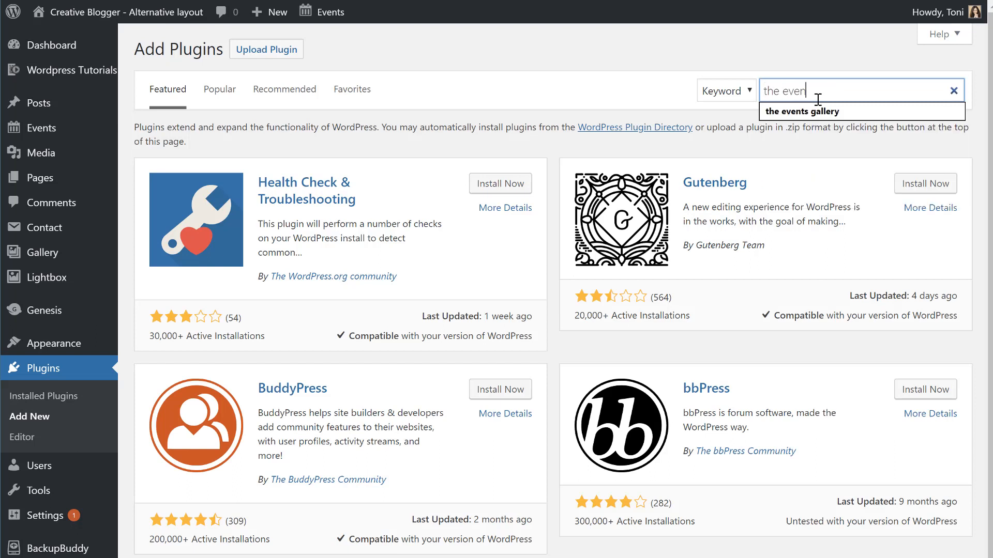
text(t calendar)
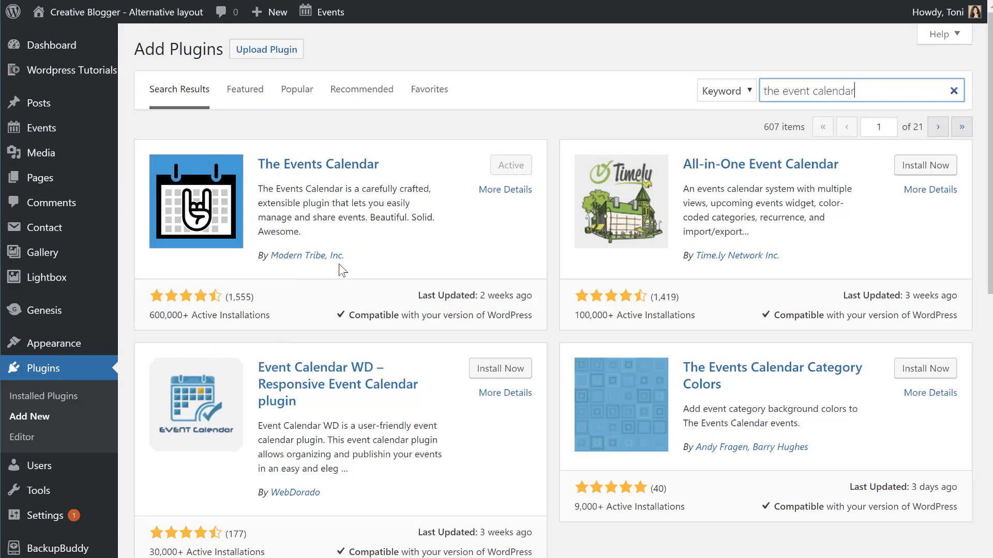
drag(881, 92, 757, 97)
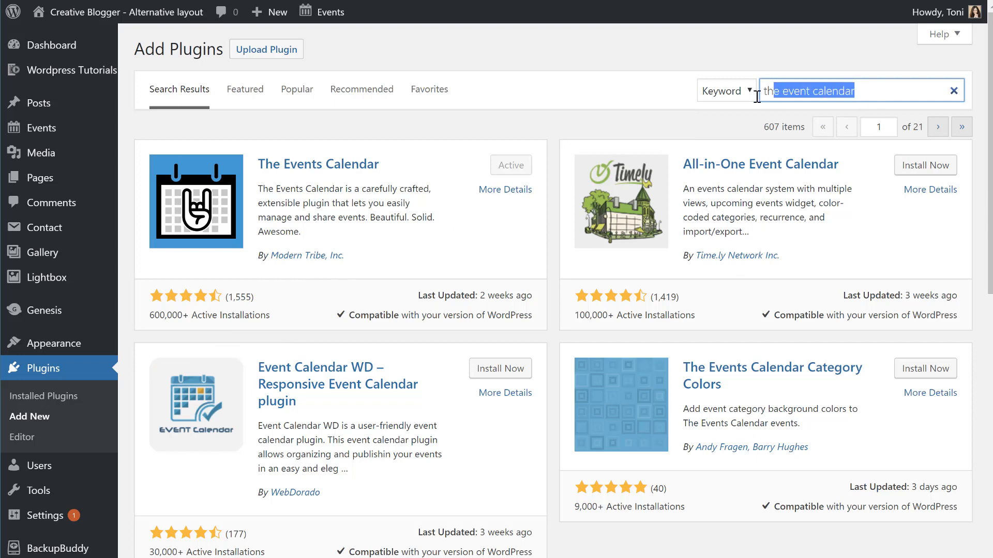
click(838, 90)
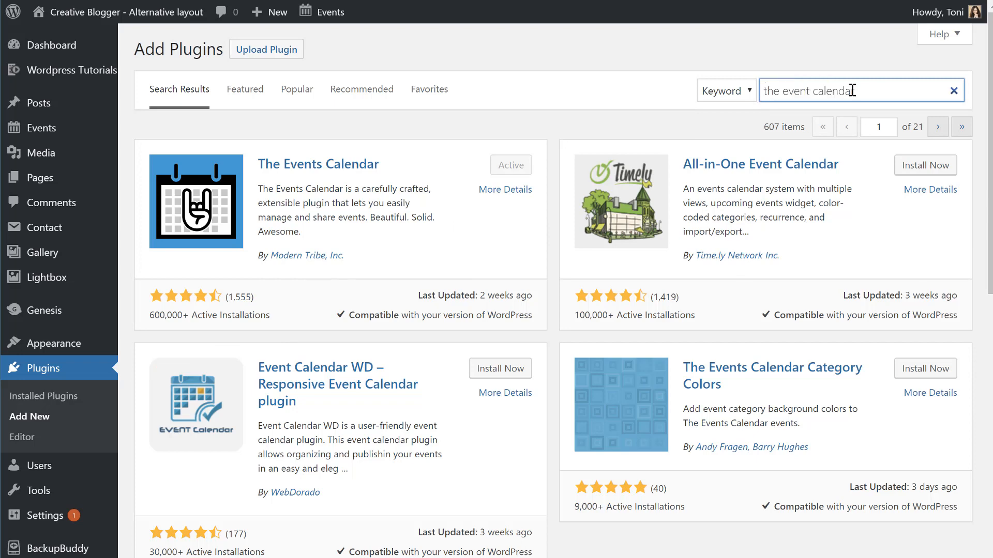
text(registrations for)
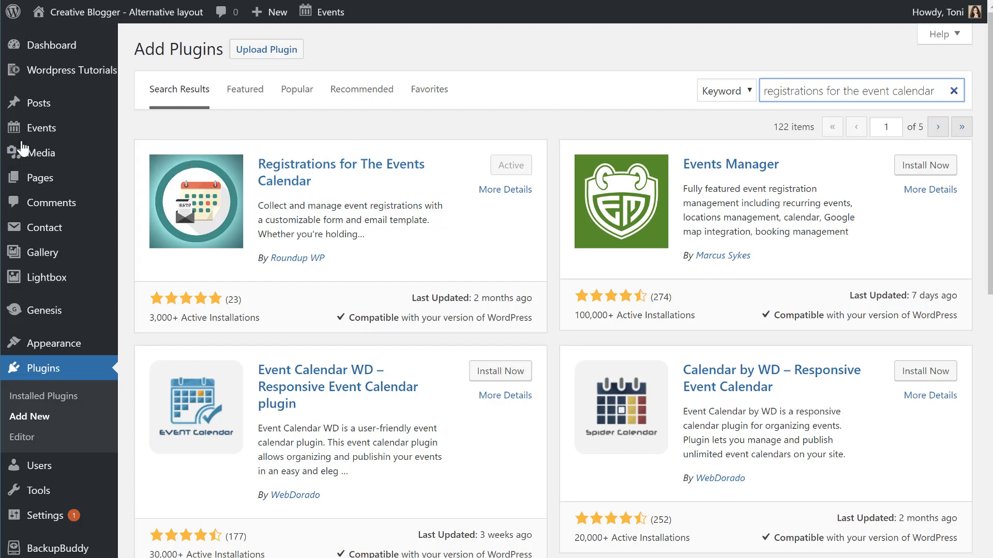
Open the Events list from the admin sidebar to see the existing published events.
mouse_move(35, 110)
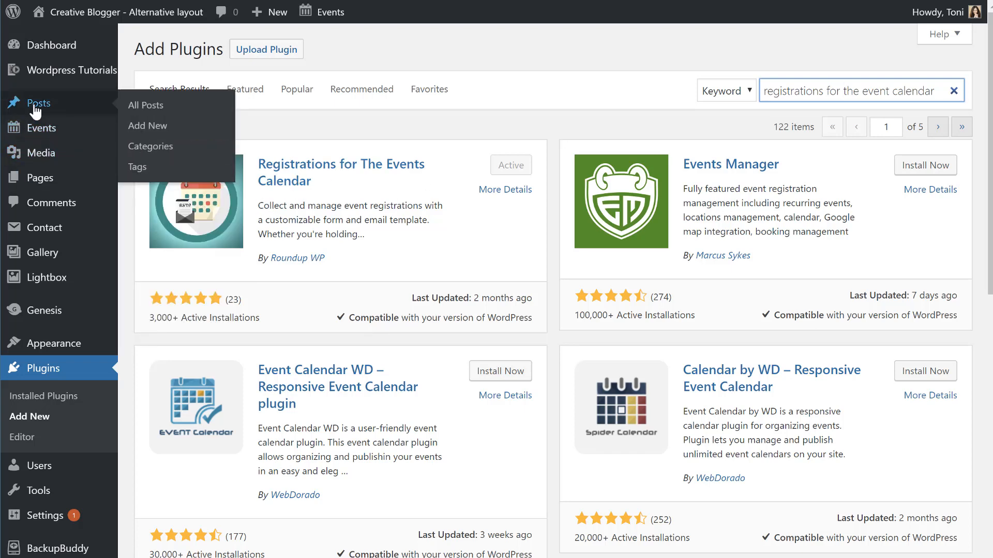
mouse_move(39, 128)
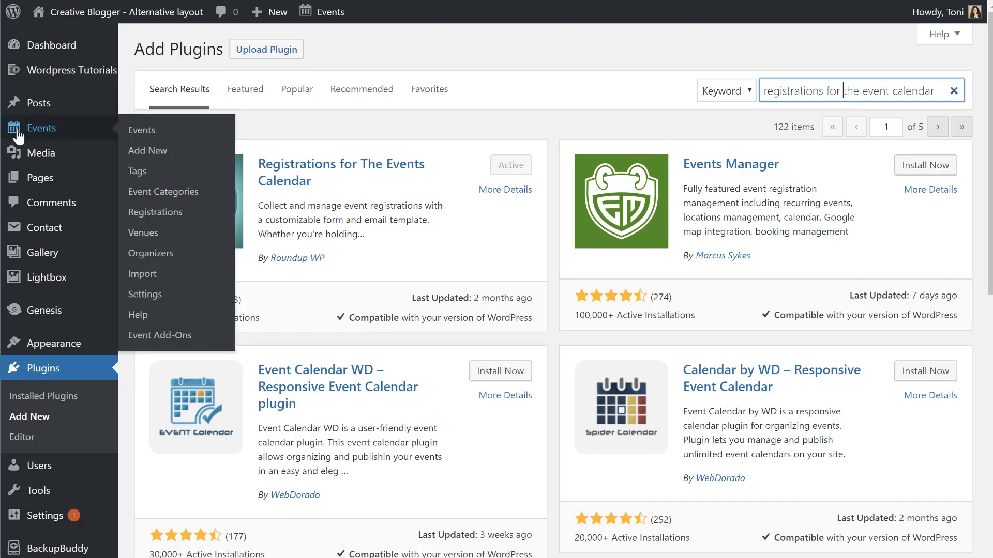
click(43, 135)
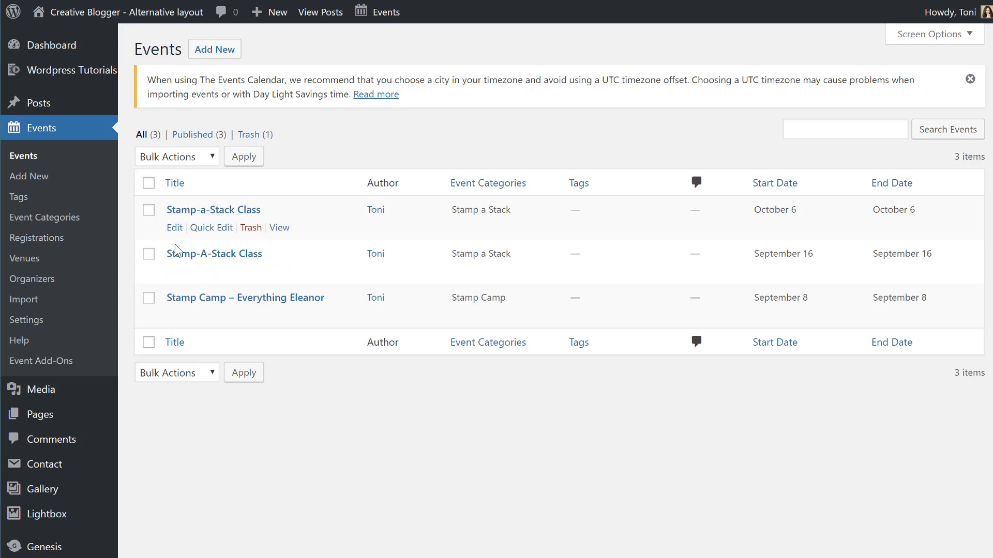
click(27, 320)
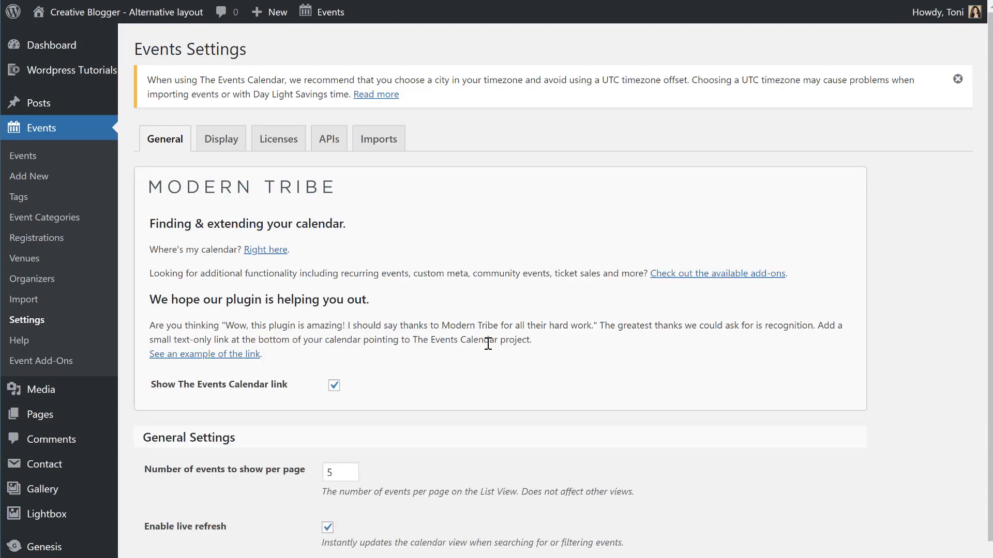
scroll(488, 344, down, 2)
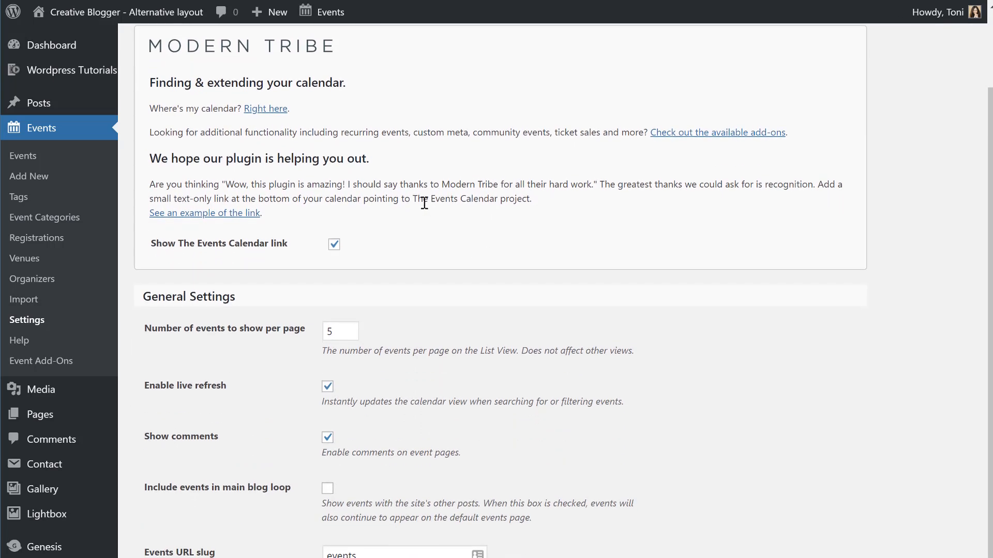
scroll(421, 199, up, 2)
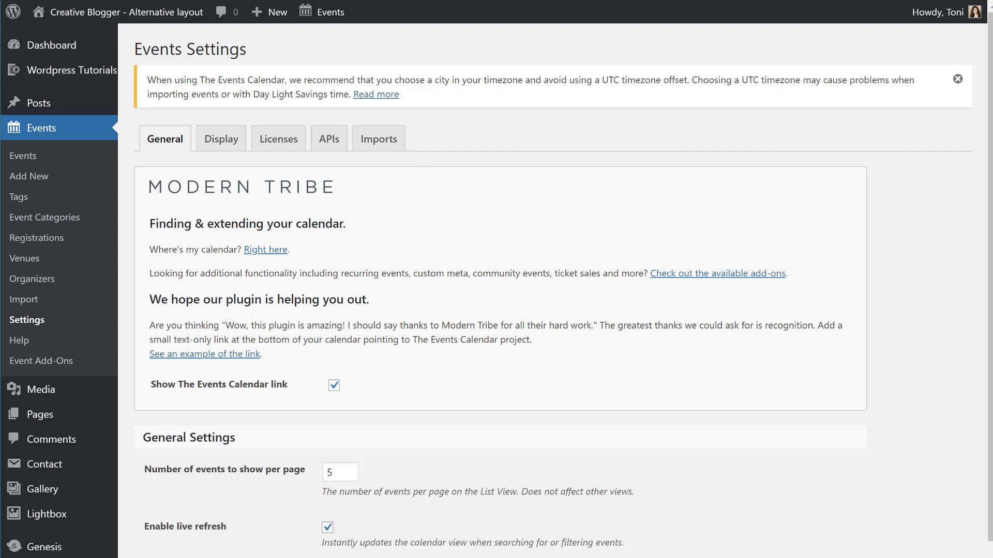
scroll(199, 402, down, 5)
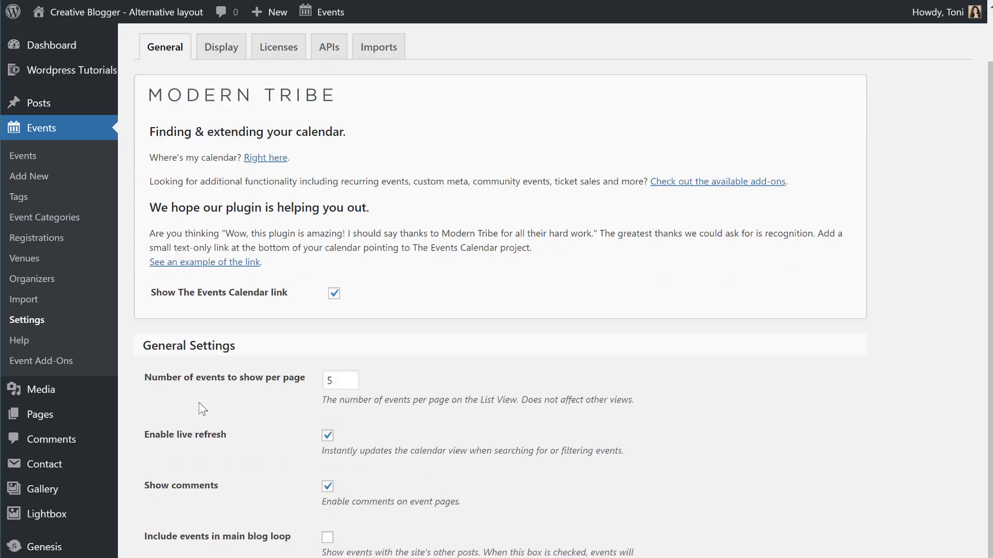
mouse_move(93, 483)
scroll(93, 483, down, 7)
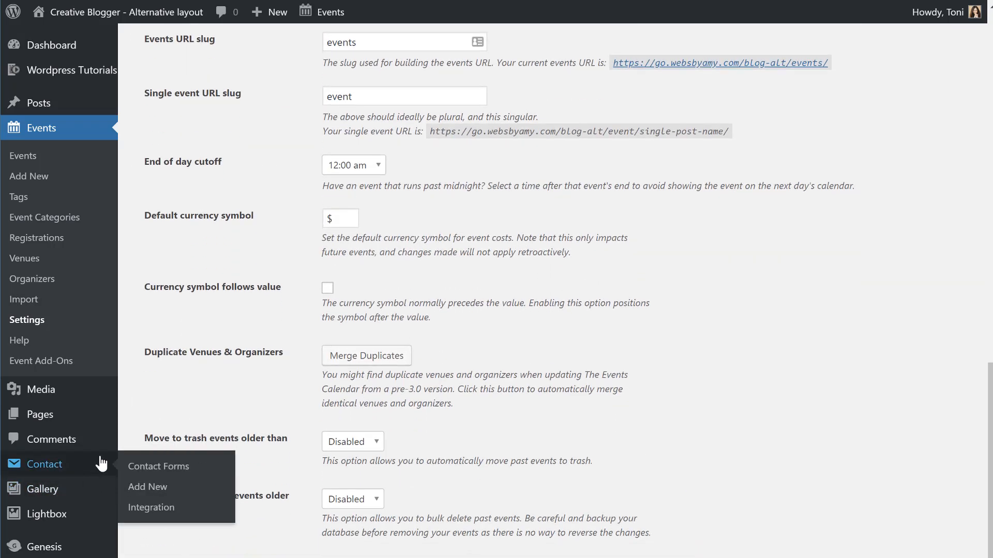
scroll(98, 465, up, 10)
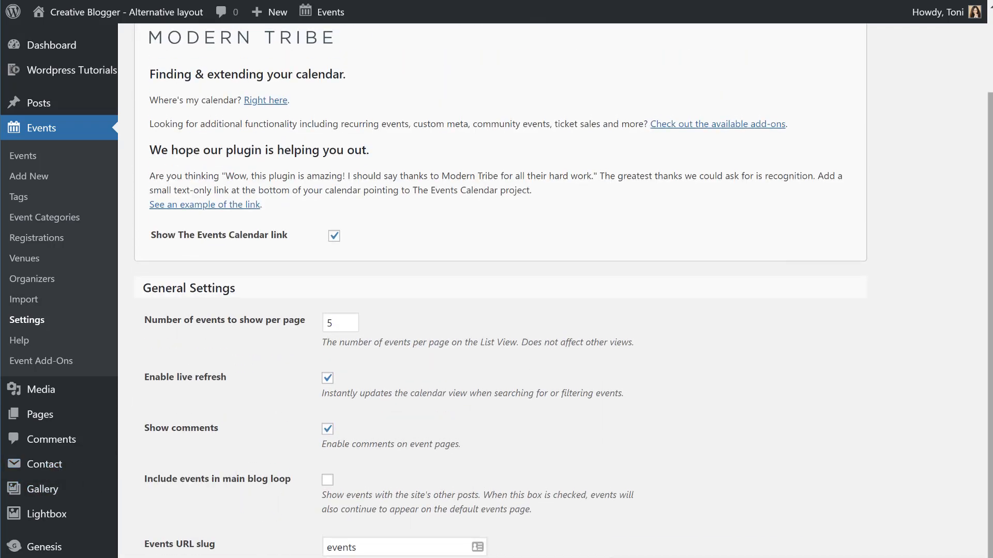
scroll(330, 222, down, 2)
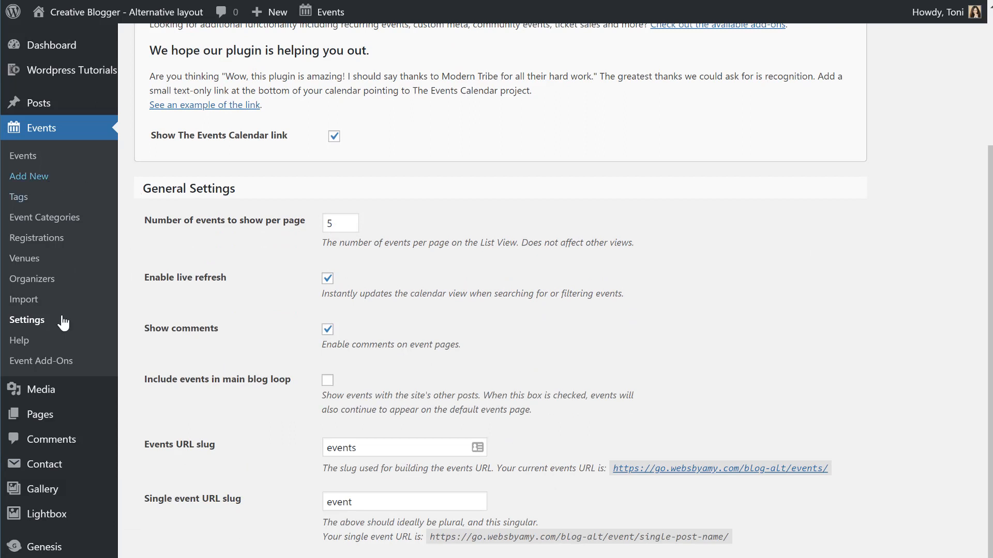
click(44, 131)
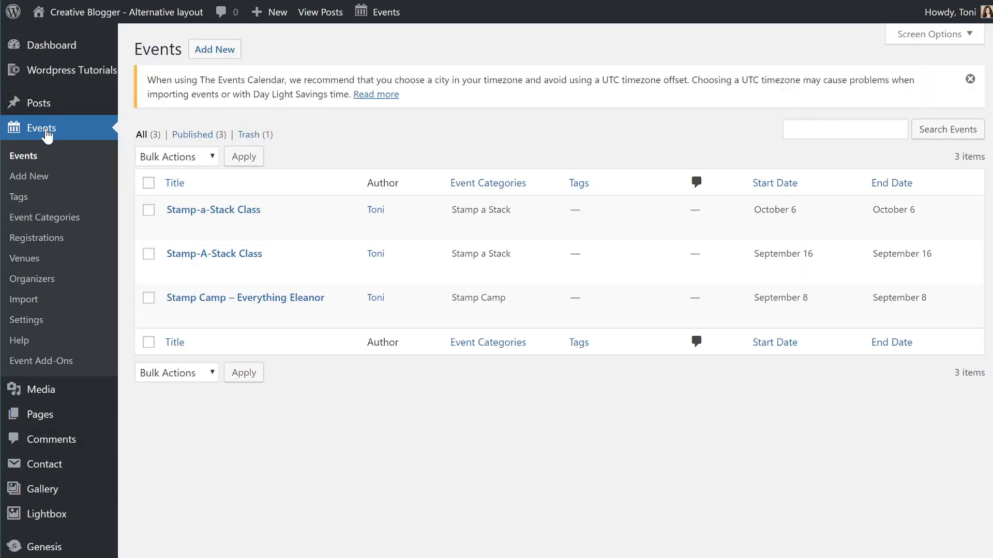
mouse_move(40, 509)
mouse_move(46, 470)
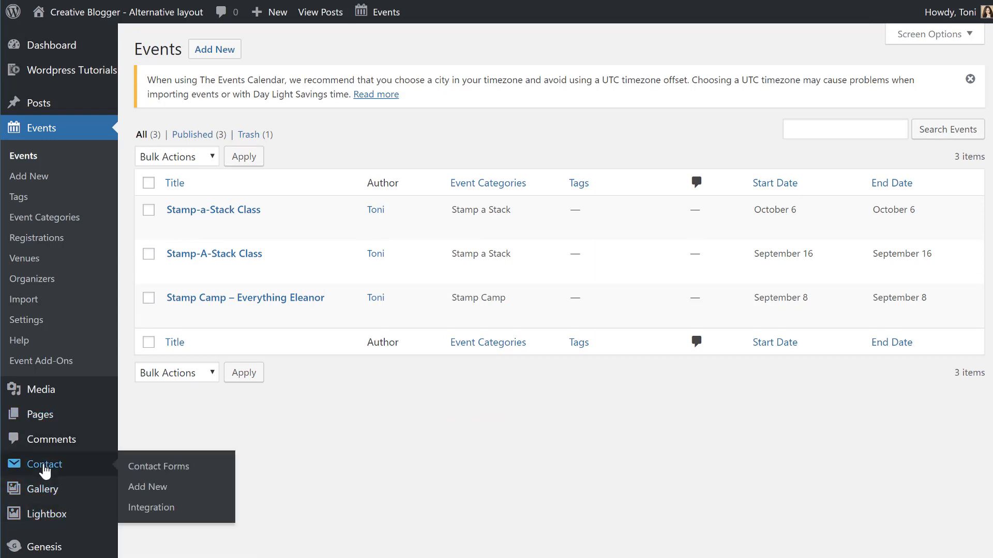
Browse the Timezone choices in General Settings, leaving the timezone at UTC-5.
click(79, 319)
mouse_move(79, 310)
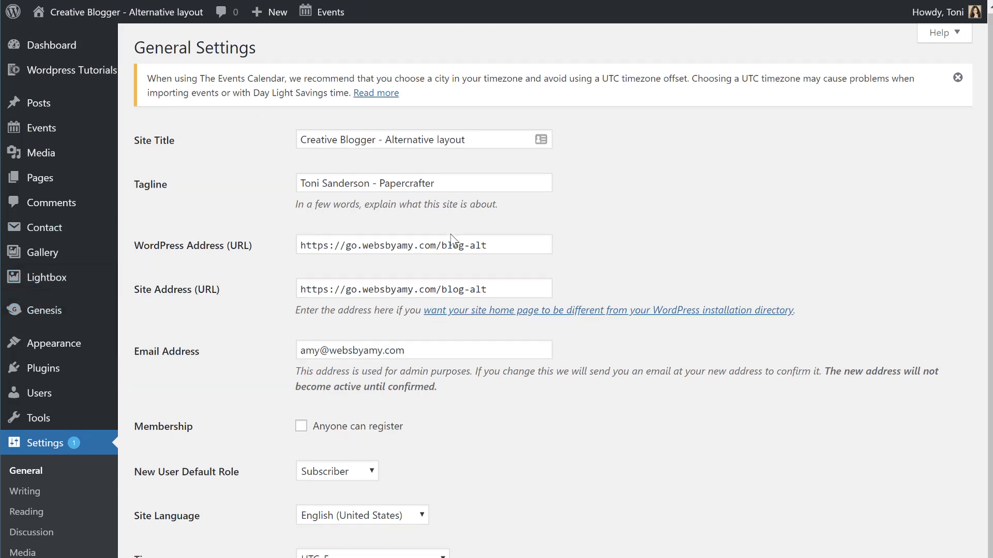
scroll(453, 241, down, 2)
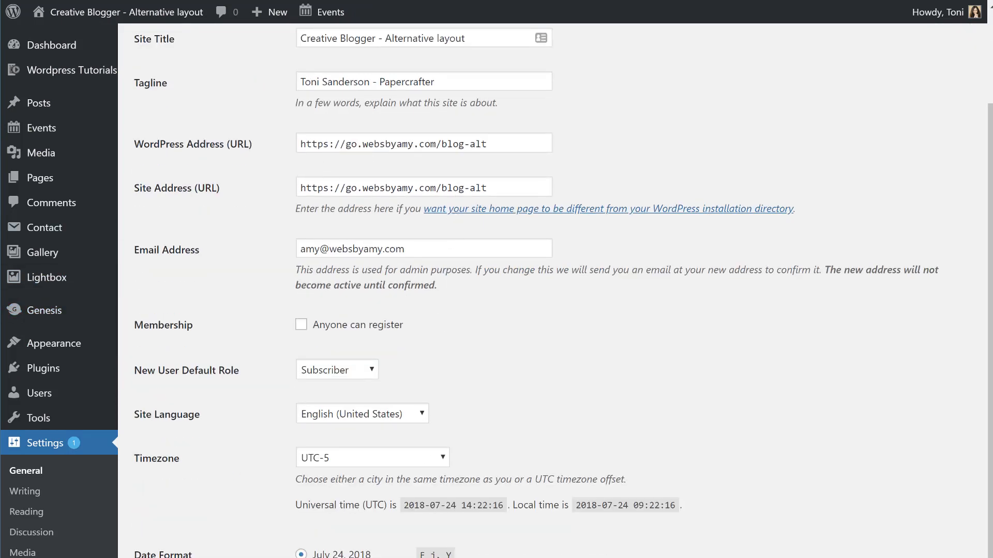
click(334, 460)
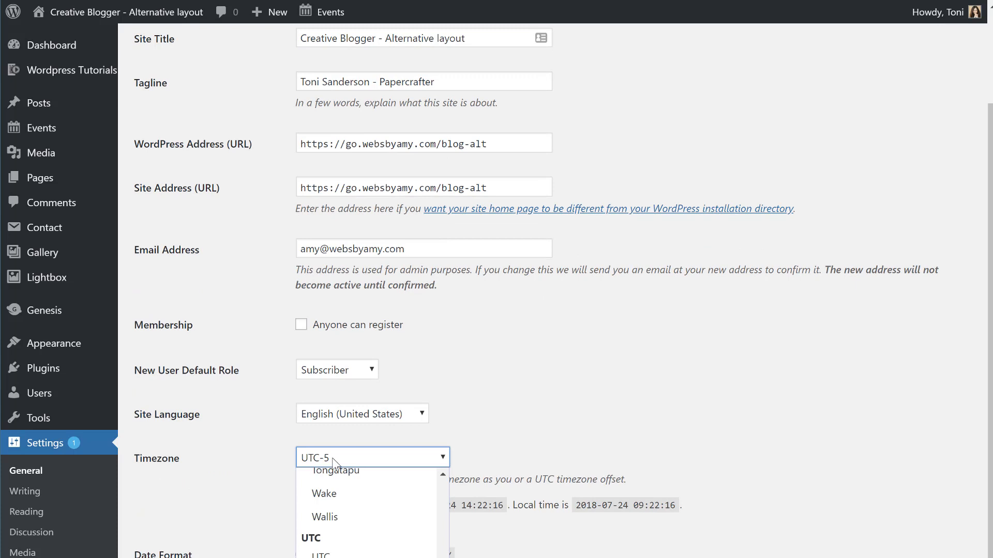
scroll(362, 496, up, 1)
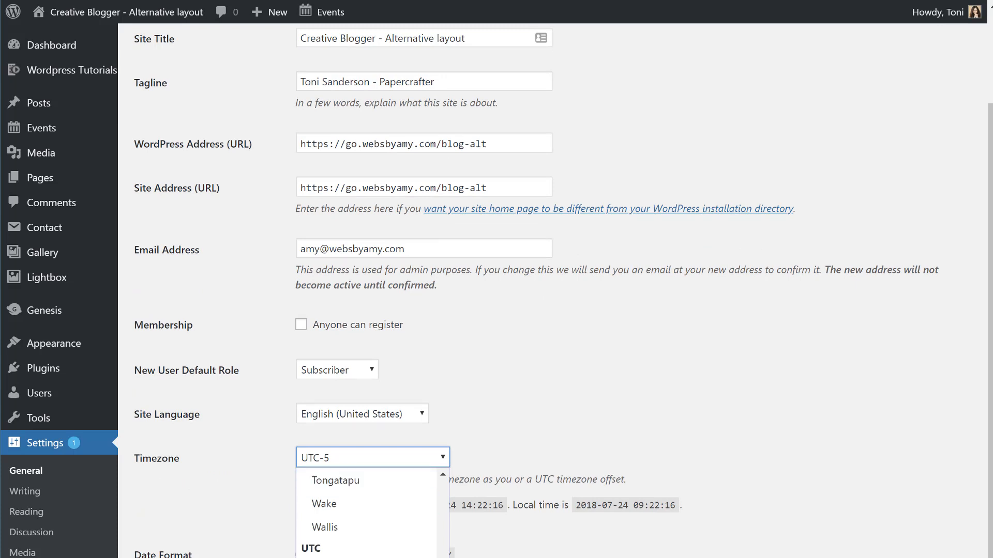
scroll(428, 484, up, 20)
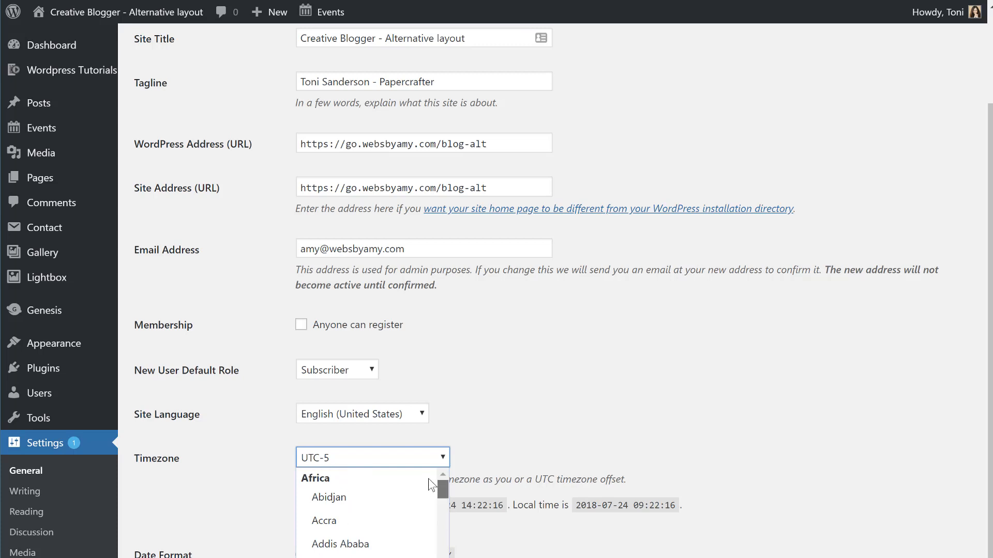
scroll(429, 485, down, 20)
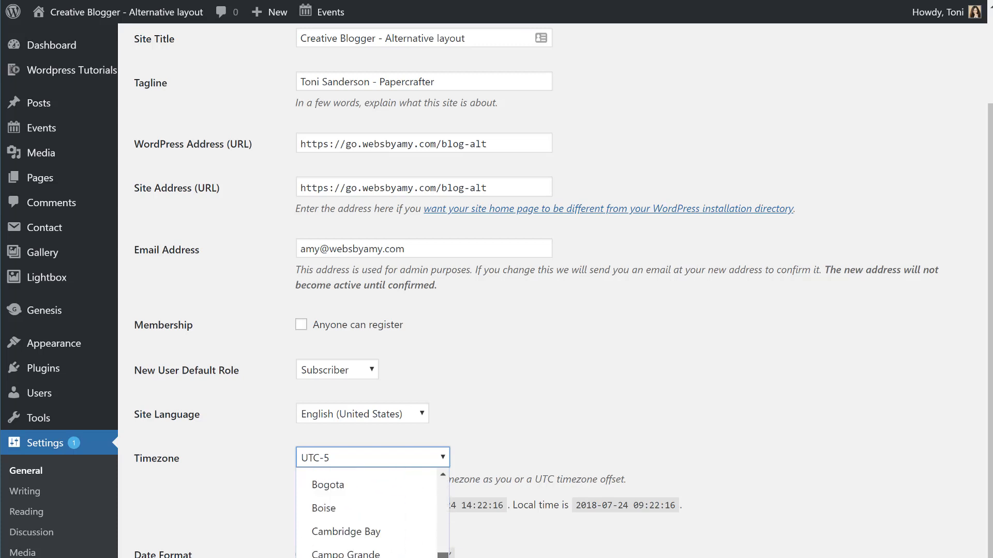
scroll(366, 512, down, 3)
scroll(366, 512, down, 4)
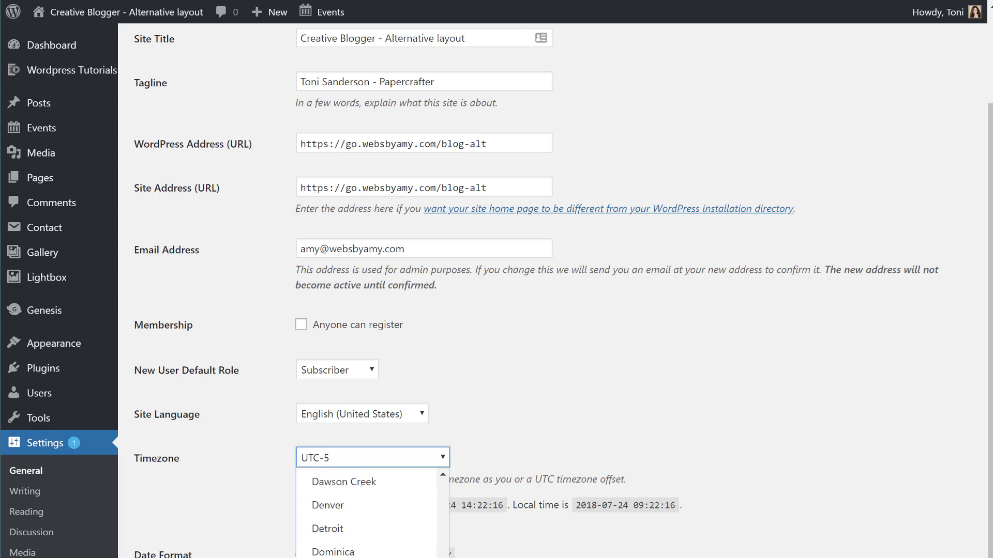
scroll(366, 511, down, 6)
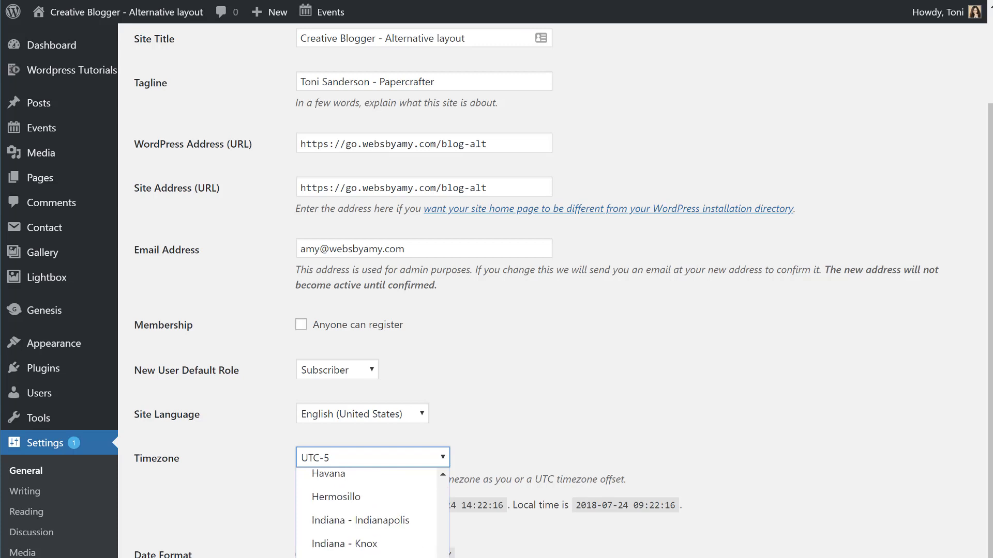
mouse_move(448, 510)
mouse_down()
mouse_move(452, 482)
mouse_move(446, 510)
mouse_up()
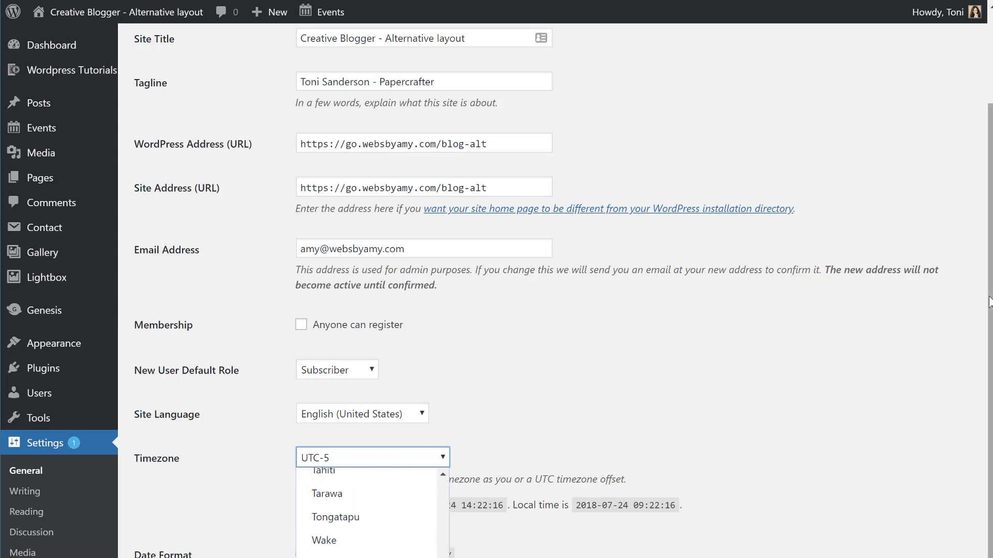
click(925, 346)
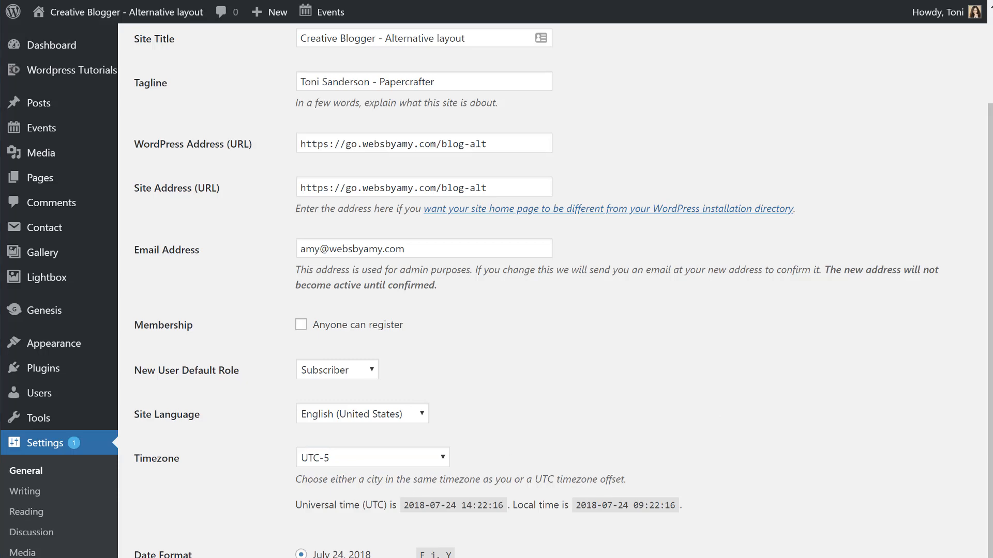
Find New York in the Timezone list and select it.
scroll(517, 290, down, 4)
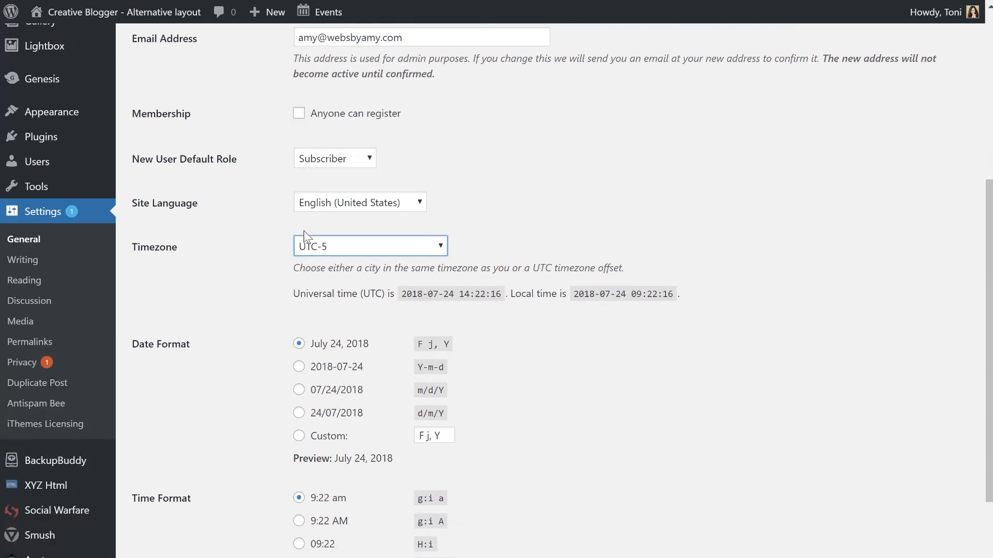
click(310, 245)
scroll(312, 352, up, 10)
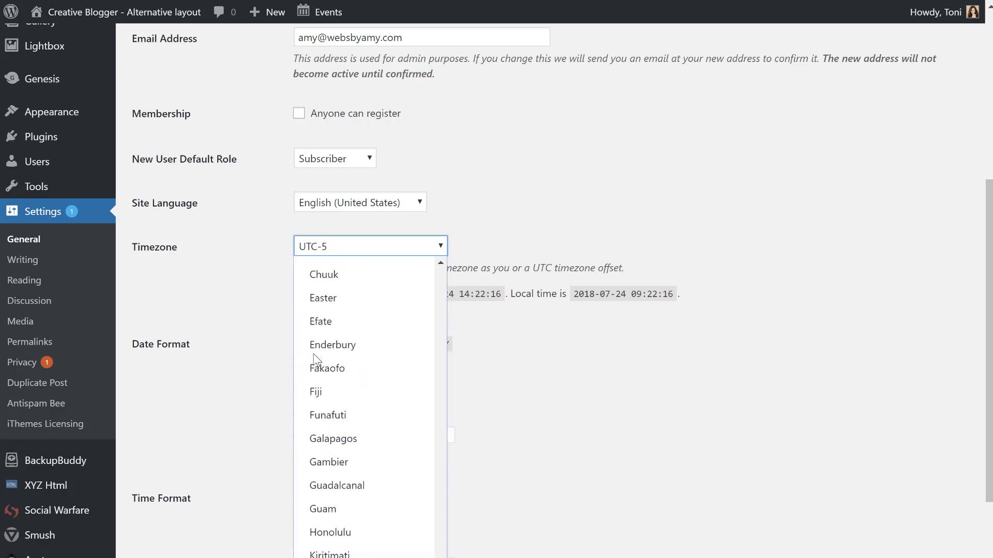
drag(439, 555, 447, 265)
scroll(373, 286, down, 15)
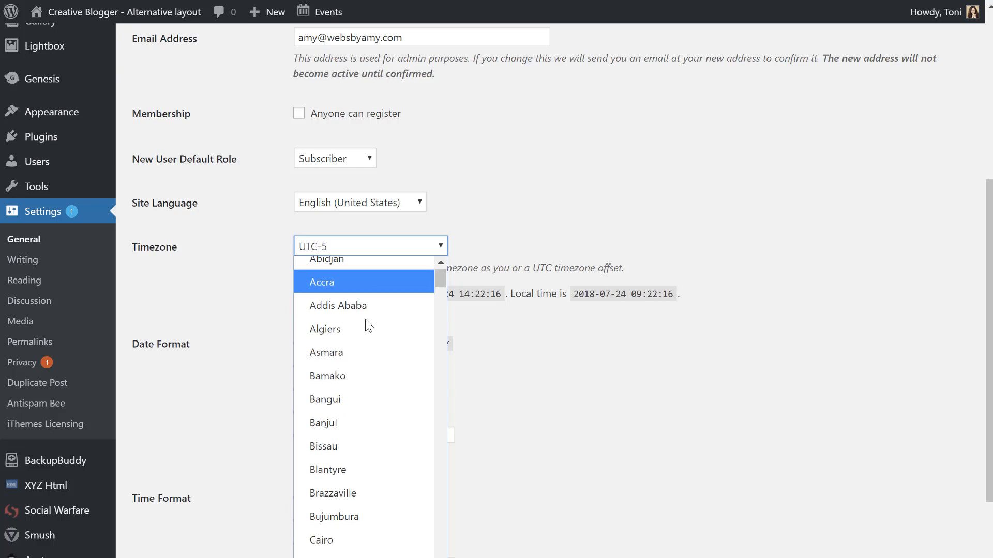
scroll(357, 300, up, 3)
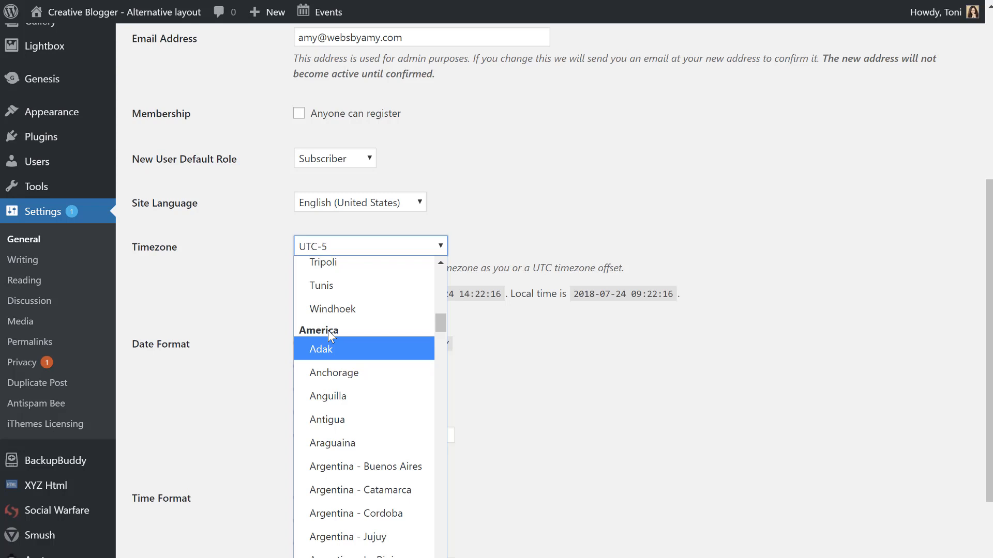
mouse_move(442, 318)
mouse_down()
mouse_move(440, 251)
mouse_move(436, 324)
mouse_up()
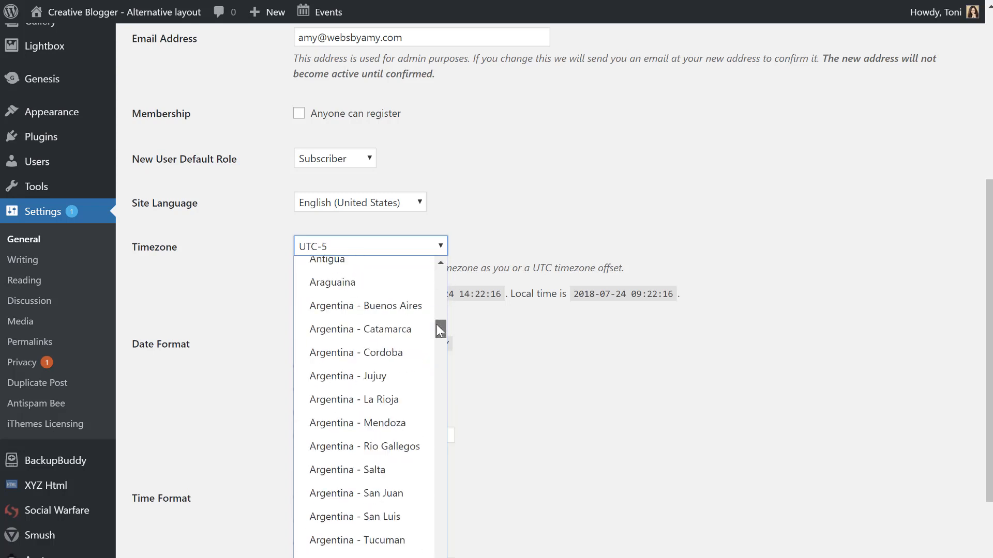
scroll(381, 367, down, 4)
scroll(383, 370, down, 15)
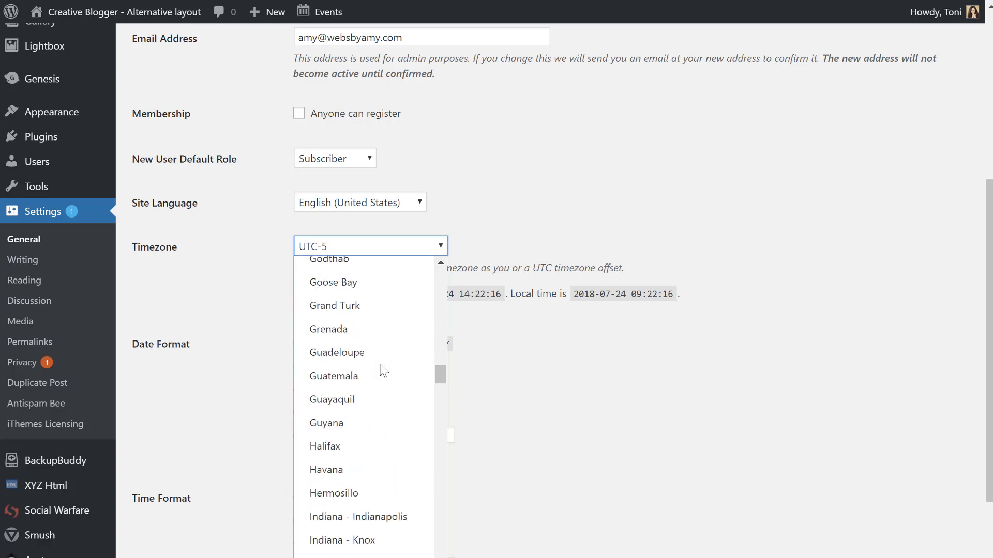
scroll(384, 370, down, 2)
scroll(381, 371, down, 2)
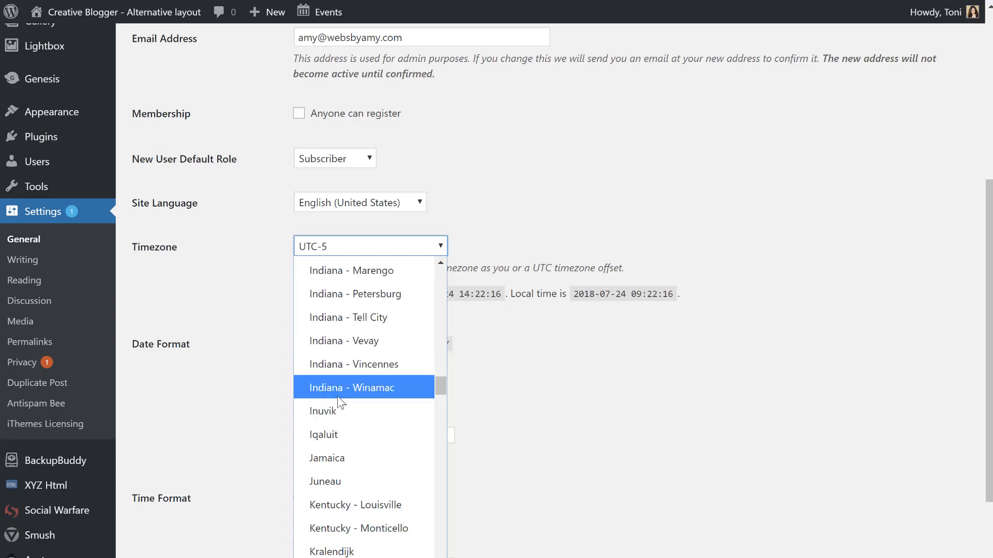
scroll(337, 396, down, 2)
scroll(338, 396, down, 2)
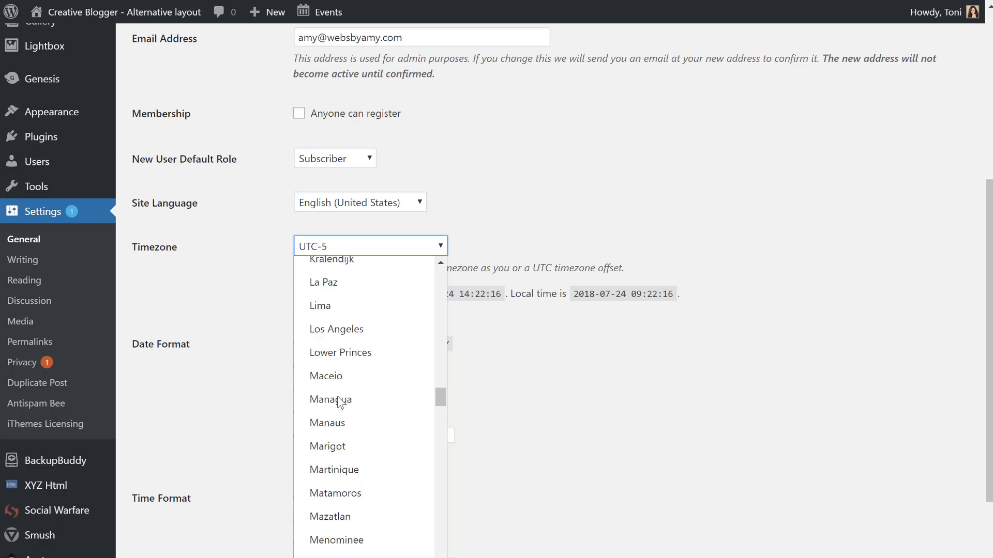
scroll(339, 402, down, 4)
scroll(339, 401, down, 4)
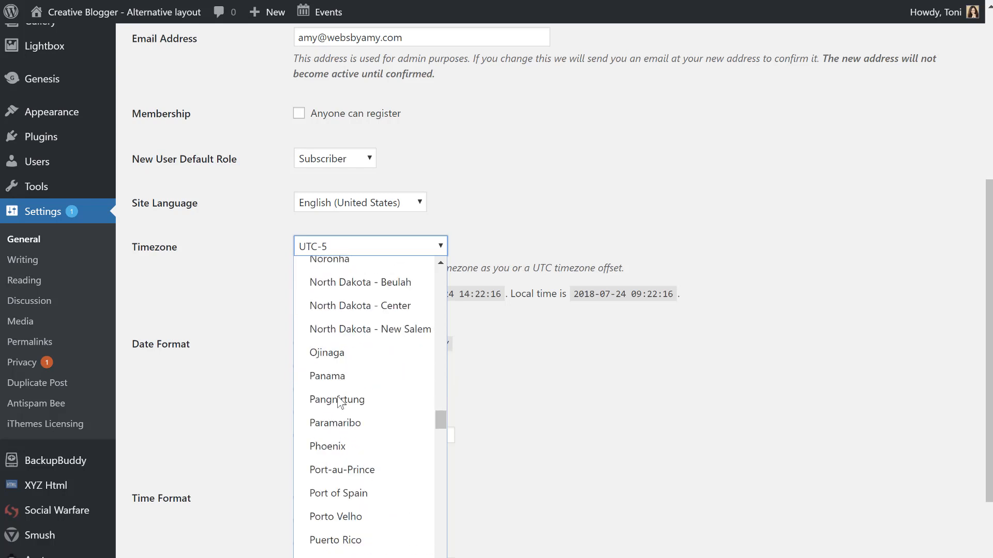
scroll(337, 396, down, 4)
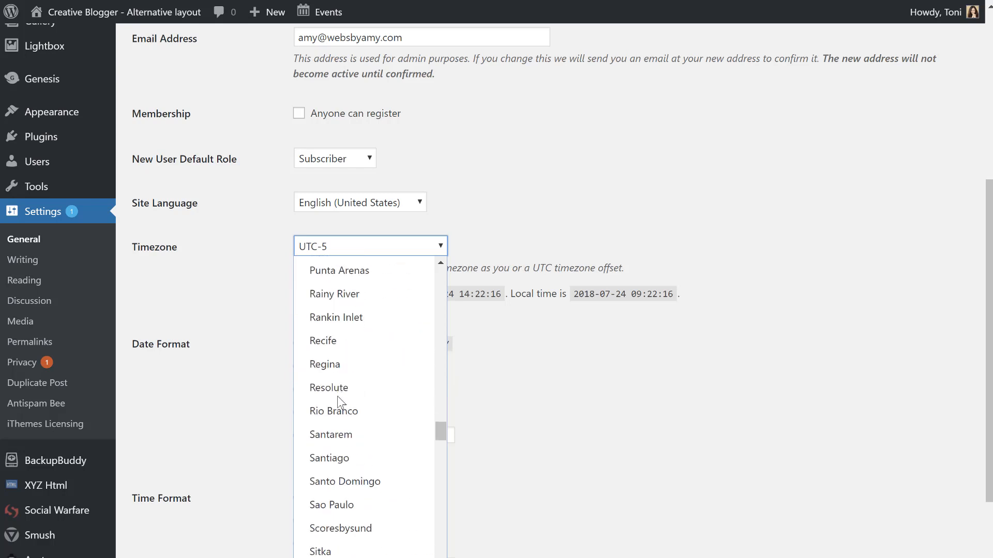
scroll(337, 396, down, 2)
scroll(337, 396, down, 2)
scroll(338, 396, down, 2)
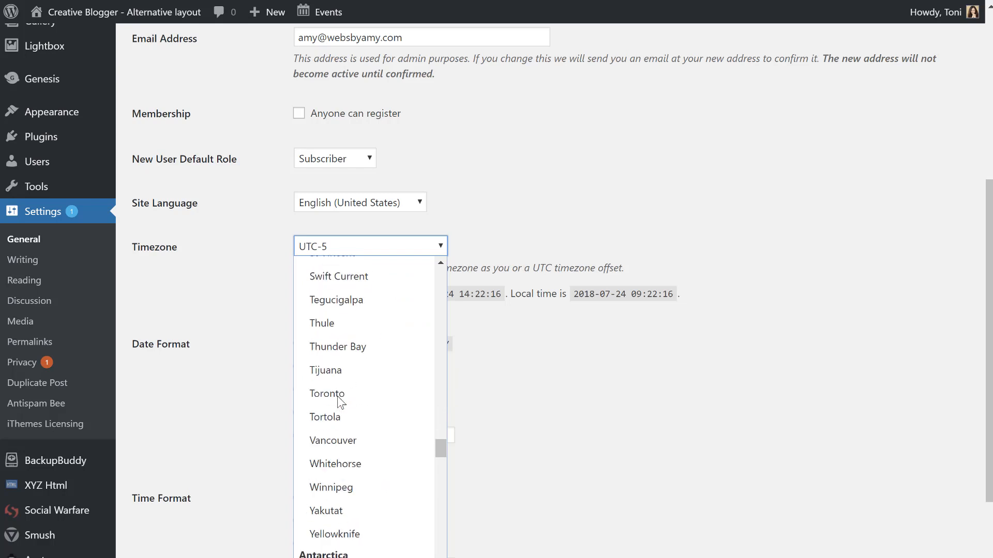
scroll(337, 396, up, 4)
scroll(337, 396, down, 6)
scroll(338, 396, up, 5)
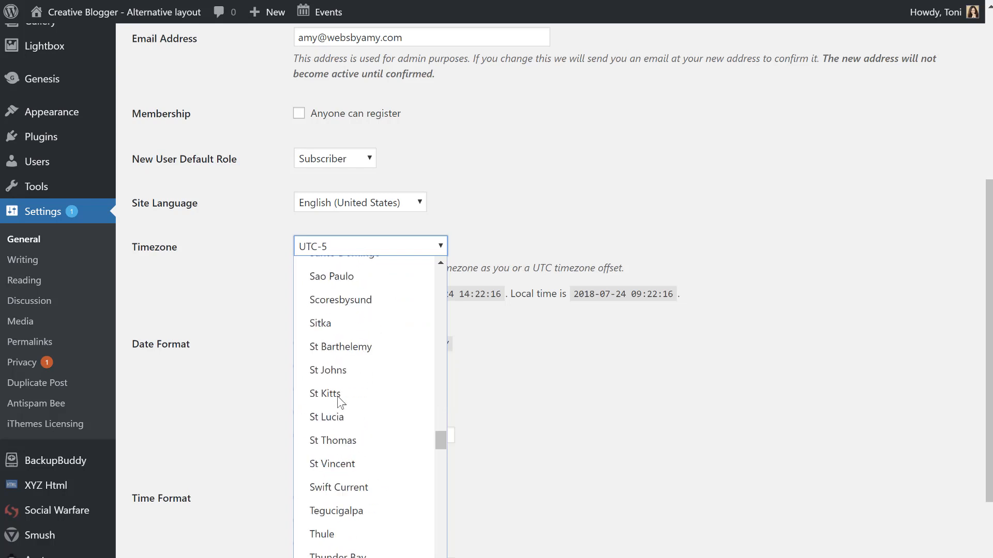
scroll(337, 397, up, 8)
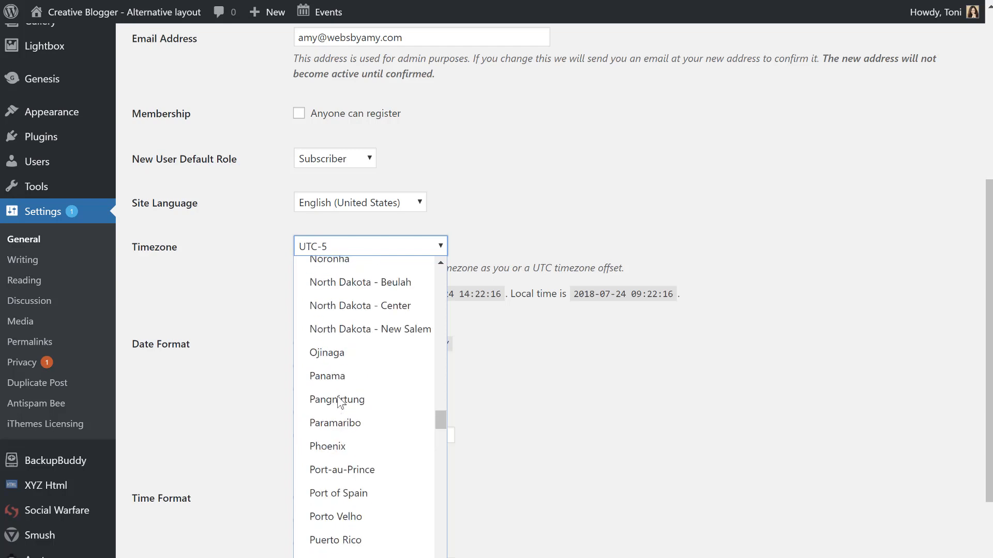
scroll(339, 401, up, 2)
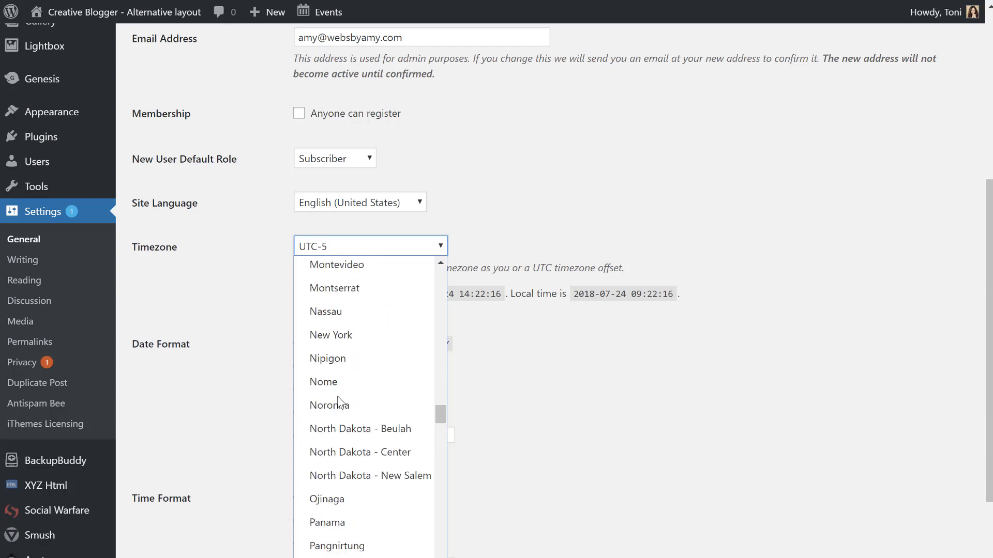
click(341, 348)
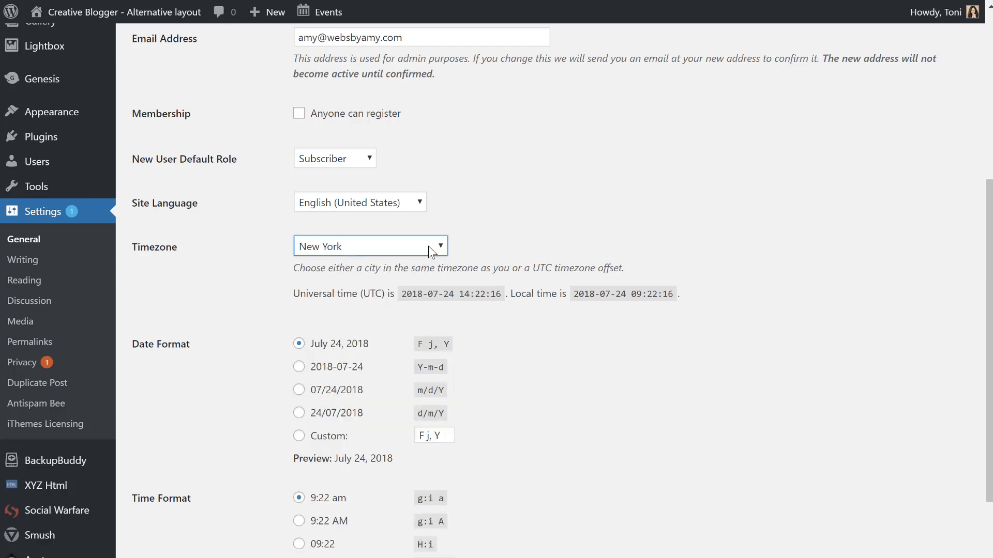
Save the general settings so the New York timezone takes effect.
scroll(428, 247, down, 3)
click(193, 532)
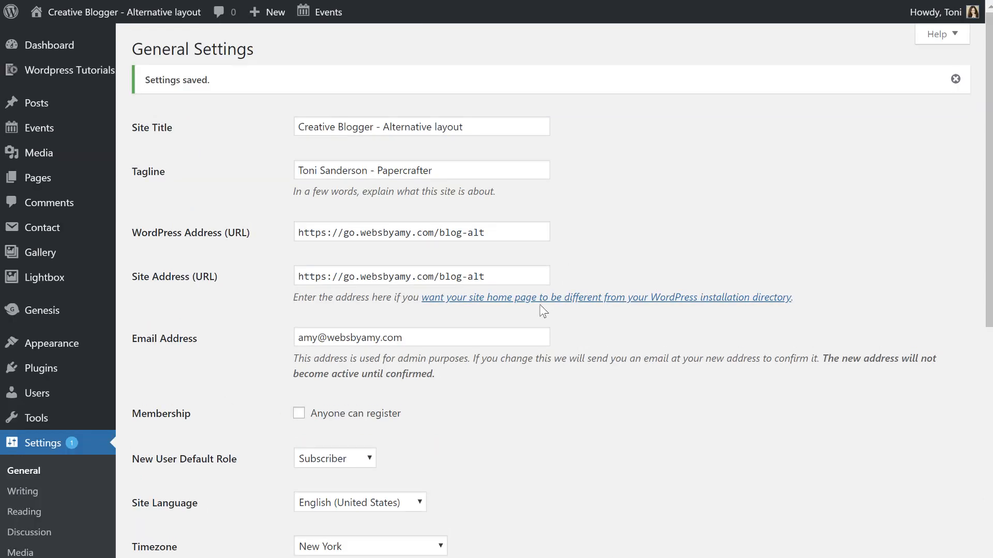
scroll(540, 309, down, 9)
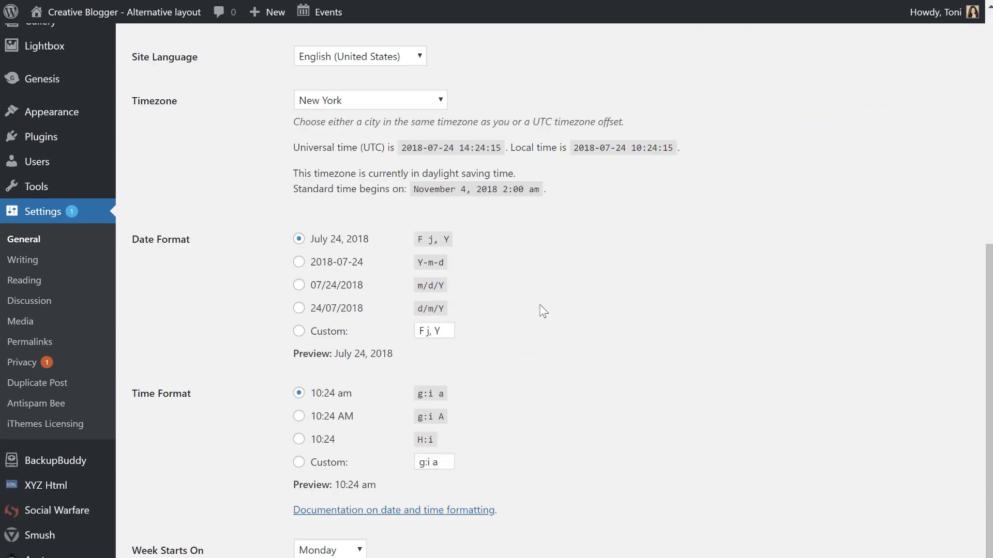
scroll(124, 231, up, 4)
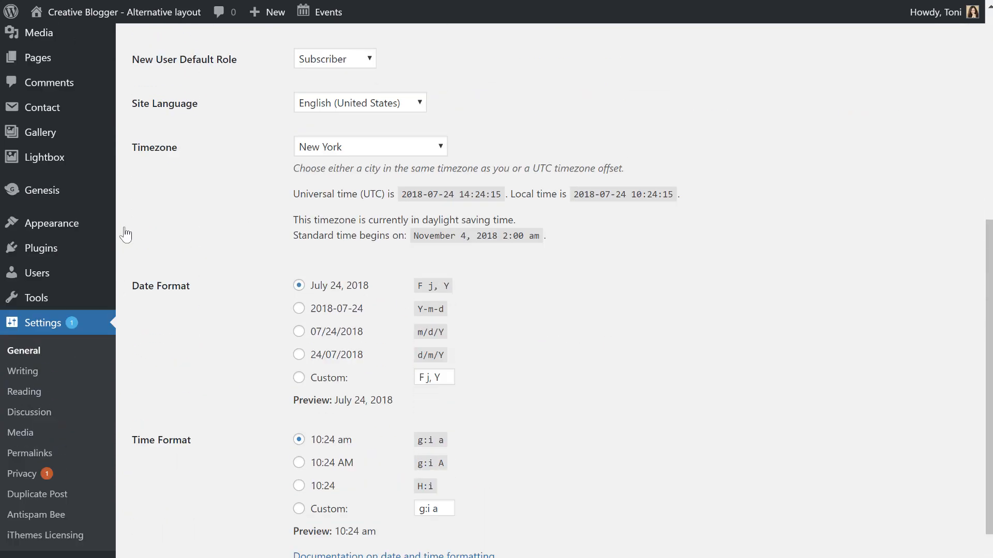
In Events Settings, uncheck 'Show The Events Calendar link' to drop the 'Calendar powered by' credit.
mouse_move(44, 112)
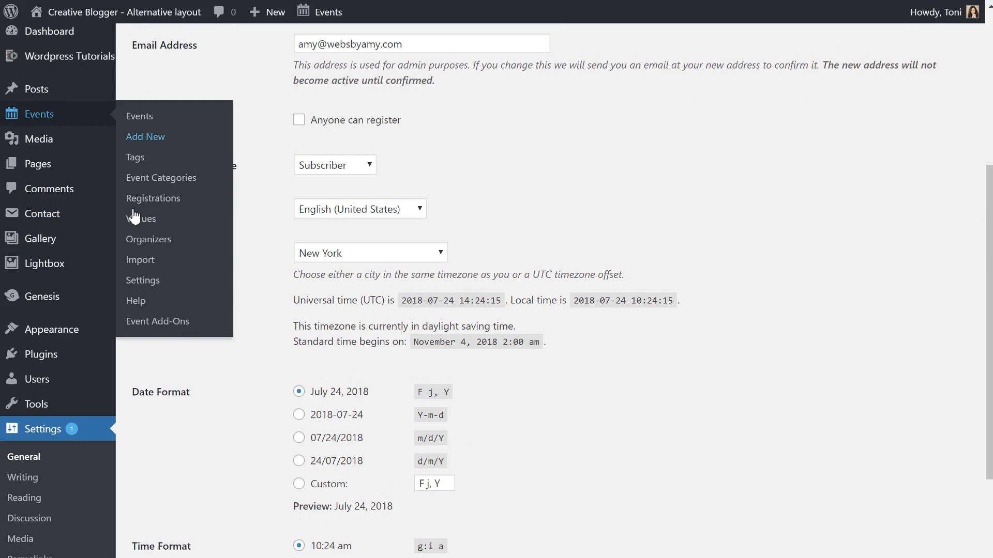
click(135, 281)
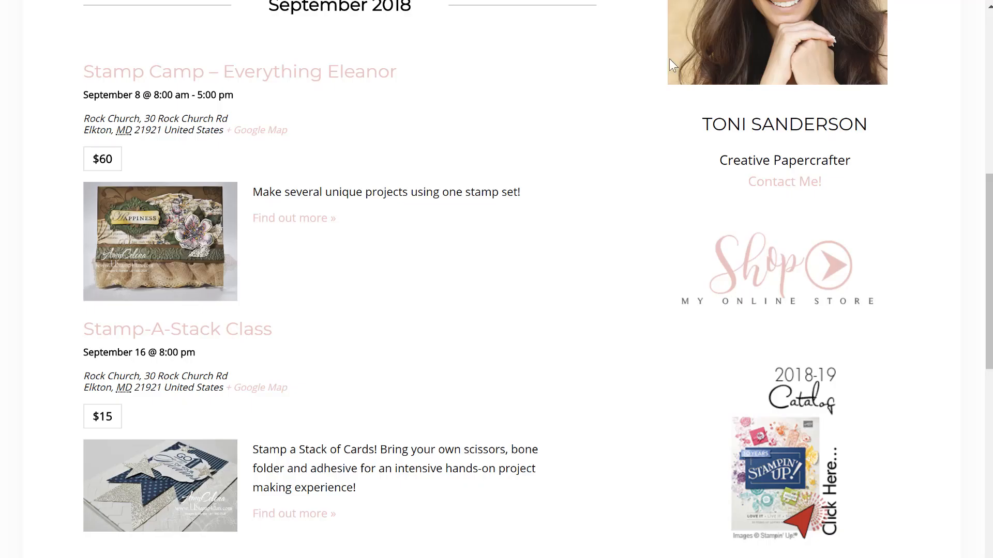
scroll(669, 58, down, 10)
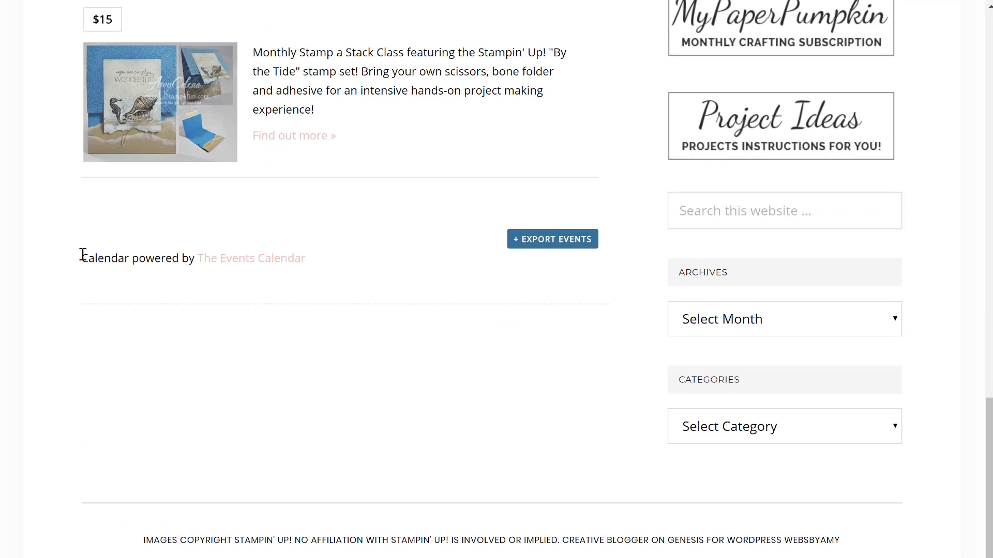
drag(82, 257, 352, 255)
click(355, 277)
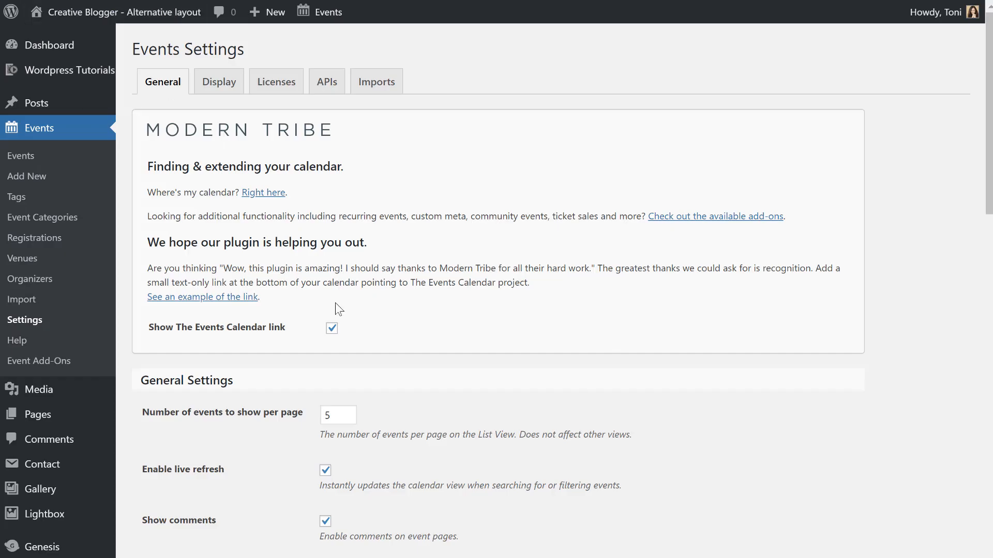
click(334, 330)
scroll(511, 260, down, 3)
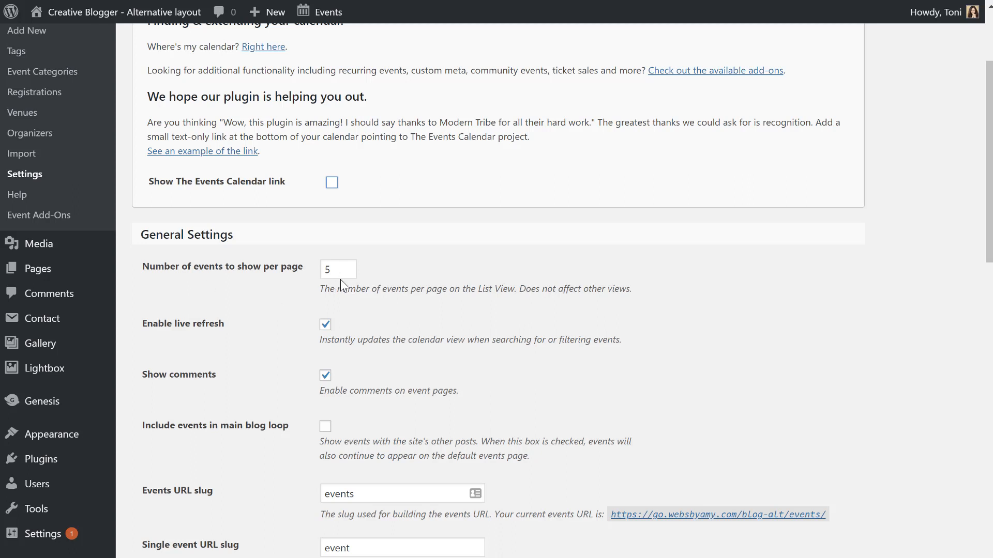
Change the number of events shown per page from 5 to 10.
key(Tab)
key(Right)
key(BackSpace)
text(10)
Uncheck Show comments and leave 'Include events in main blog loop' switched off.
click(325, 377)
scroll(488, 403, down, 2)
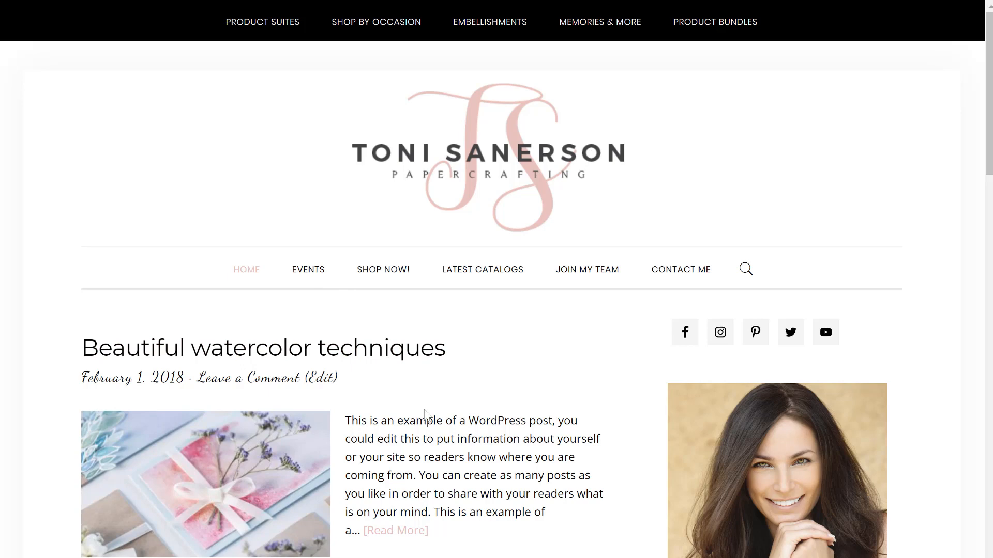
scroll(424, 413, down, 3)
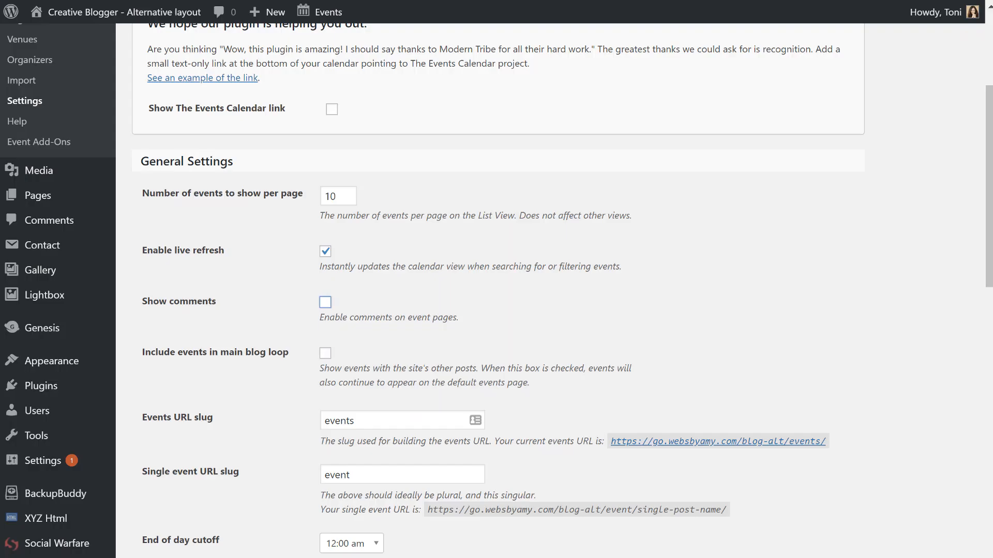
click(325, 355)
click(324, 354)
scroll(342, 328, down, 1)
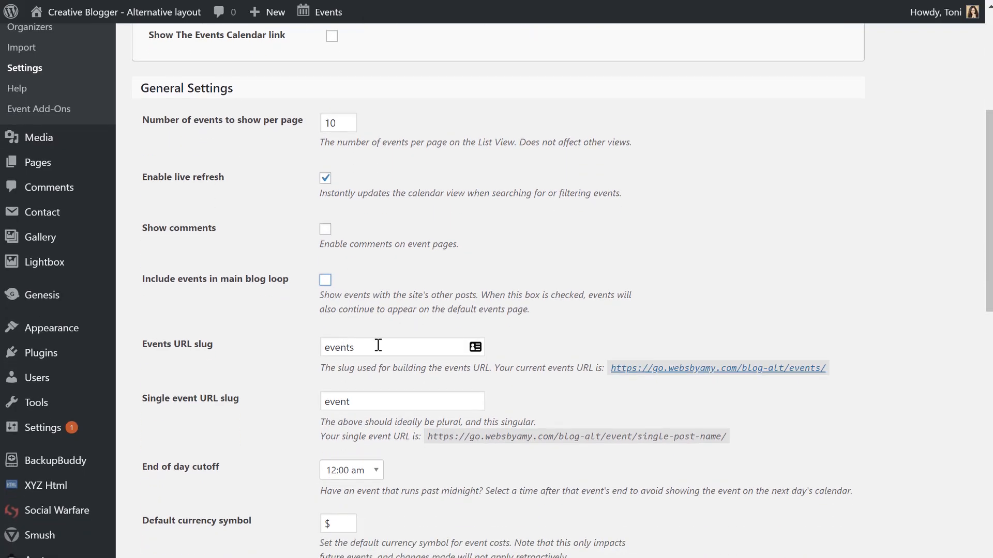
click(378, 345)
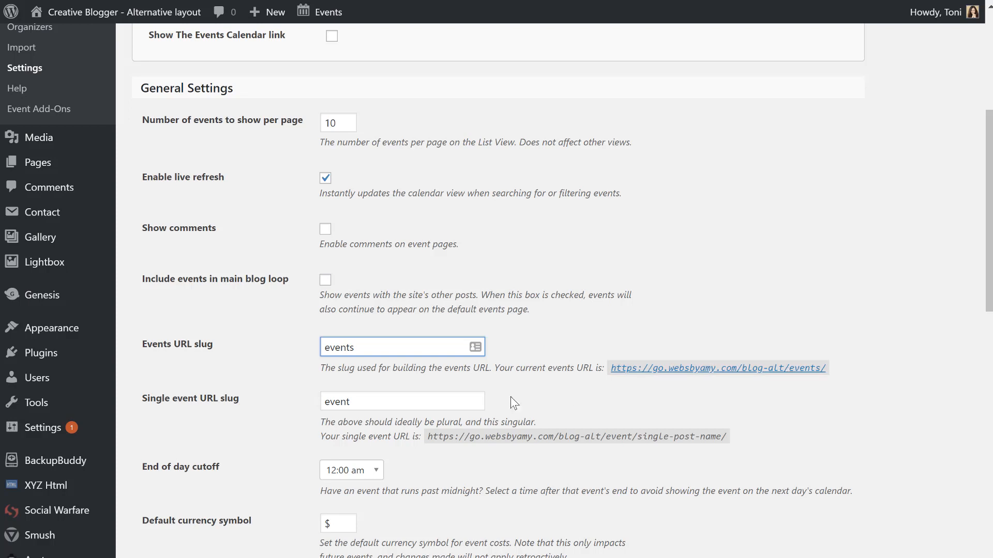
click(400, 402)
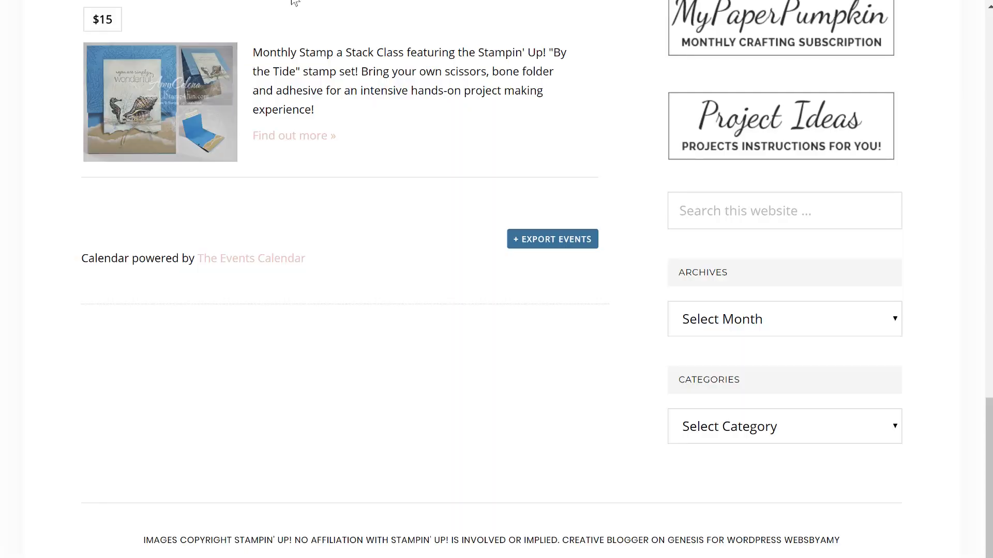
mouse_move(133, 93)
scroll(288, 102, up, 3)
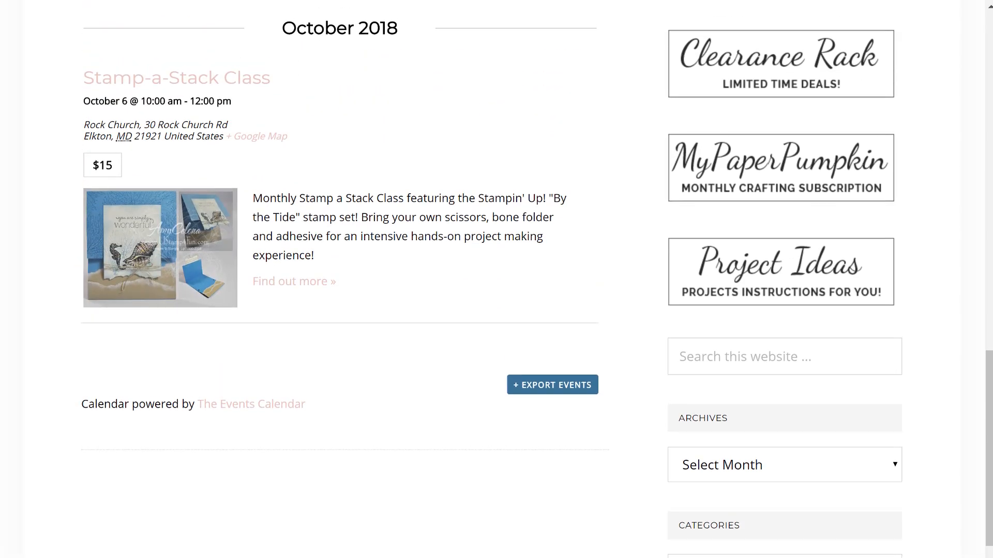
key(ctrl+l)
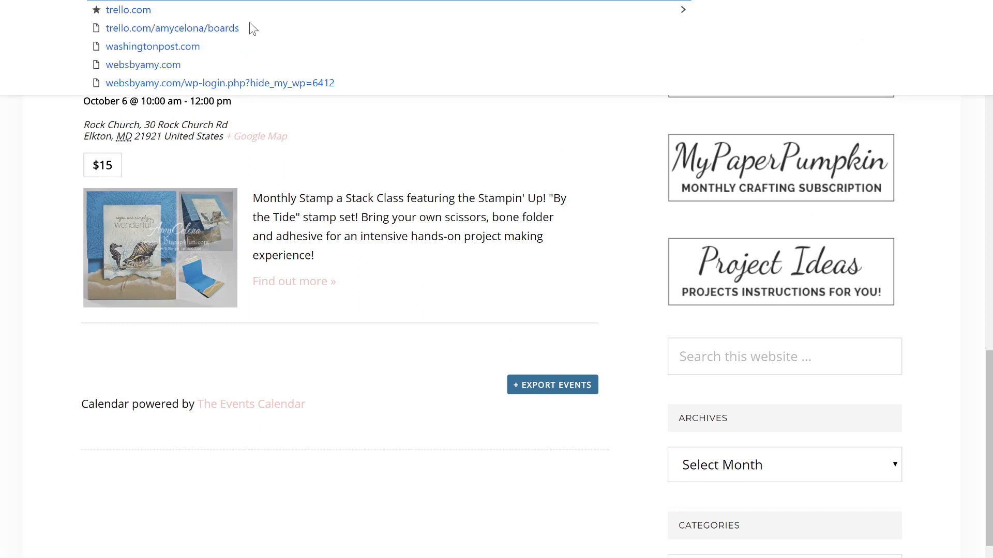
scroll(192, 164, up, 2)
scroll(192, 175, up, 1)
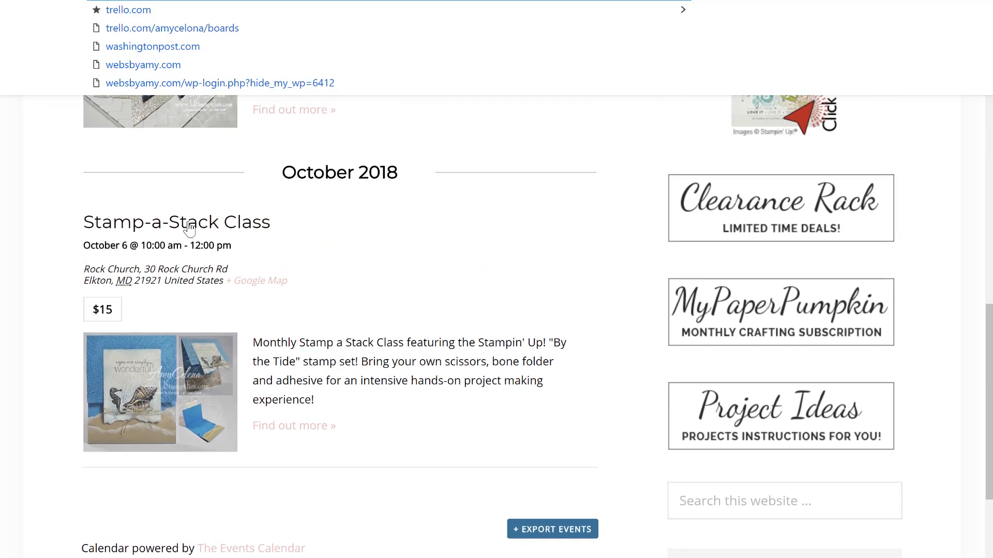
click(189, 229)
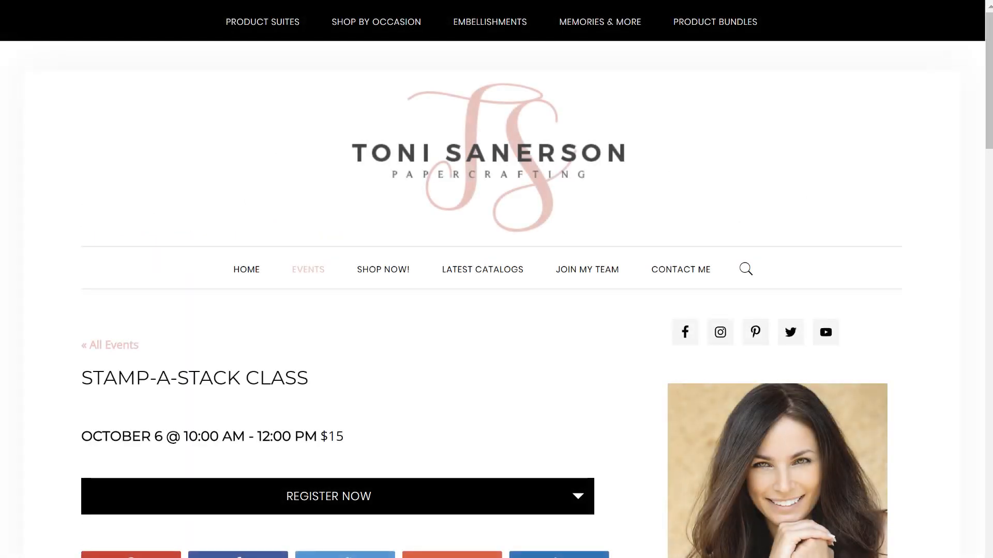
key(ctrl+l)
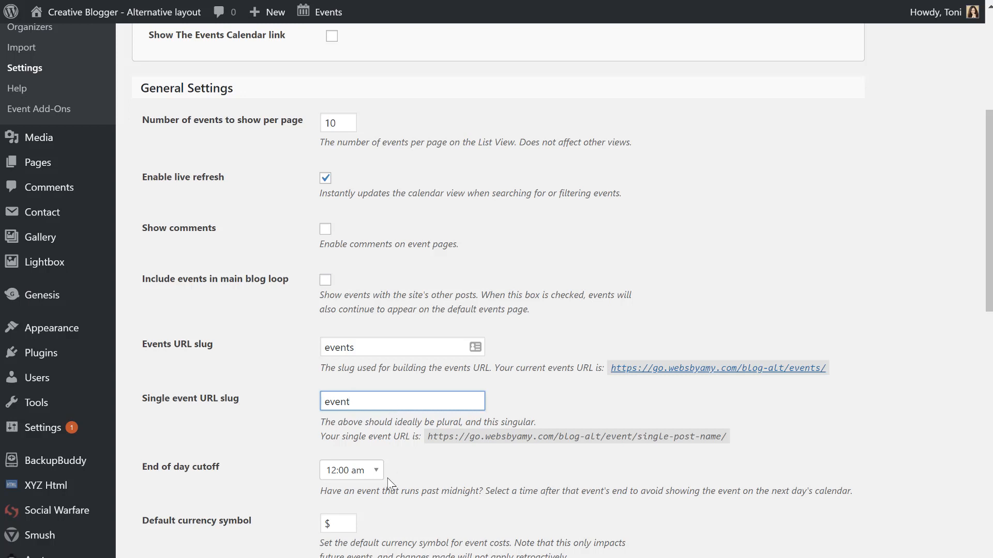
Review the end-of-day cutoff times and their explanation, leaving the cutoff at 2:00 am.
scroll(389, 485, down, 3)
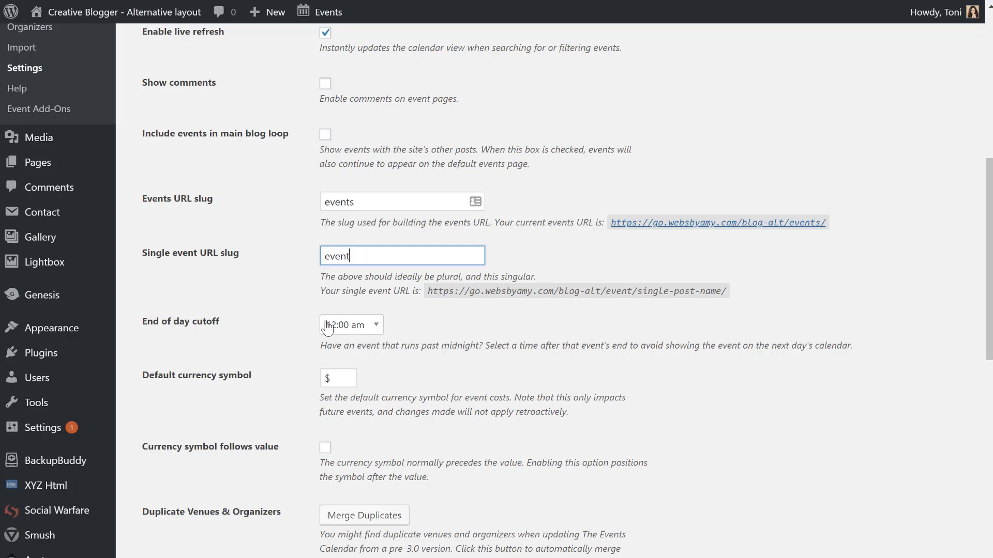
click(331, 325)
scroll(352, 439, down, 3)
scroll(346, 504, down, 3)
scroll(350, 491, up, 6)
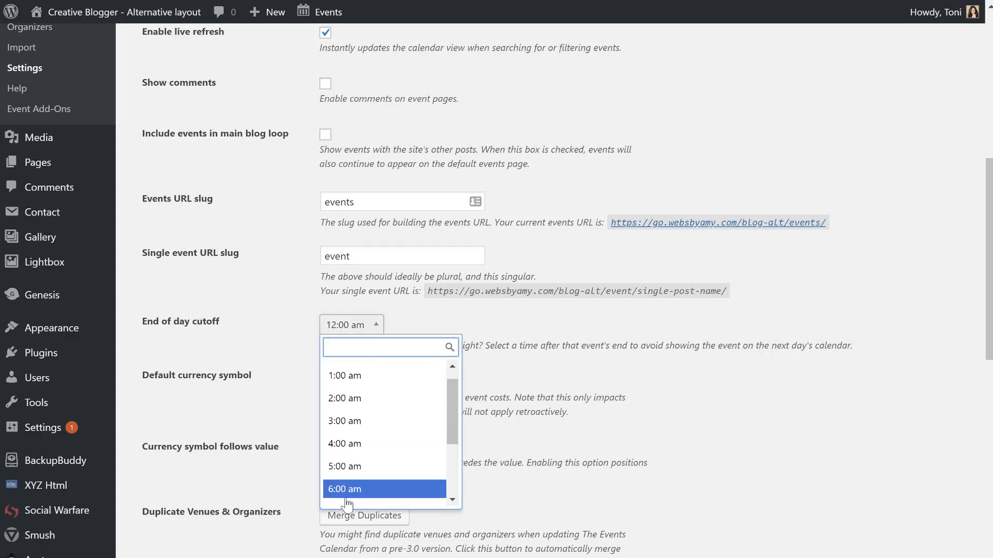
scroll(349, 494, down, 3)
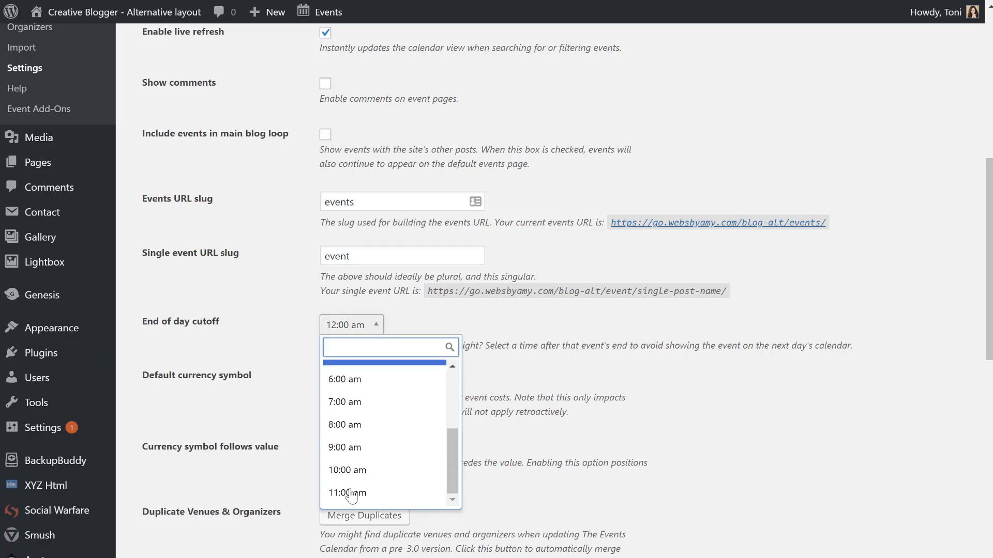
scroll(455, 481, up, 3)
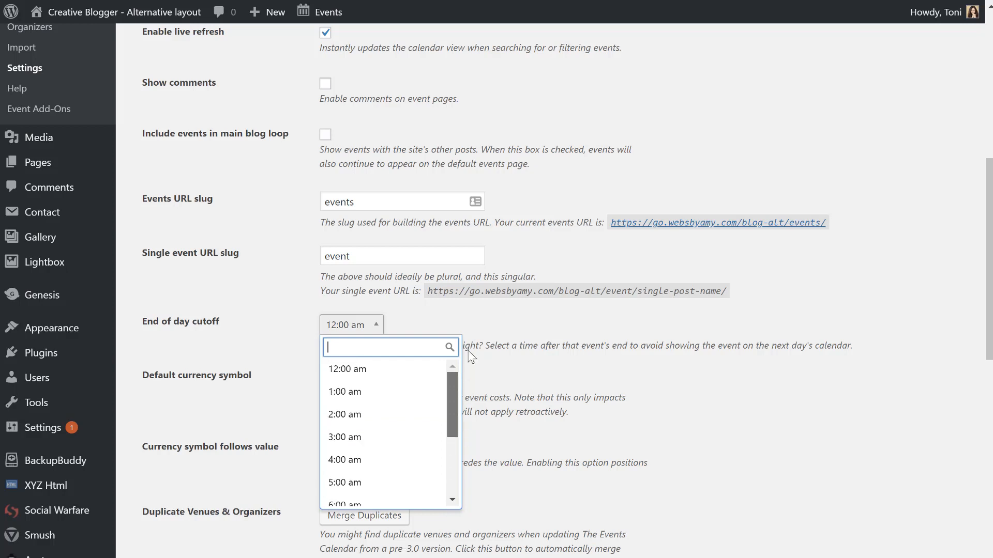
scroll(456, 440, down, 3)
scroll(459, 399, up, 3)
scroll(456, 408, down, 3)
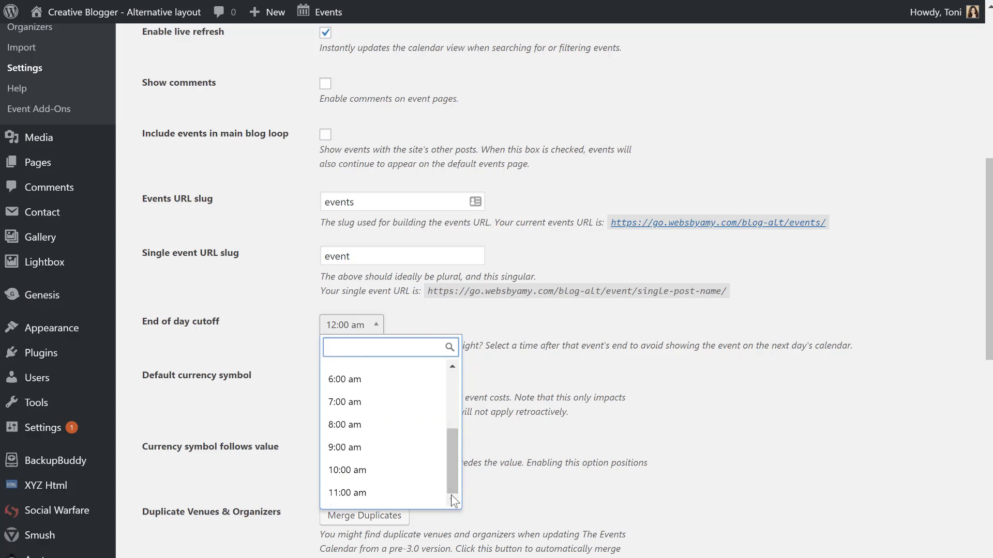
scroll(458, 425, up, 3)
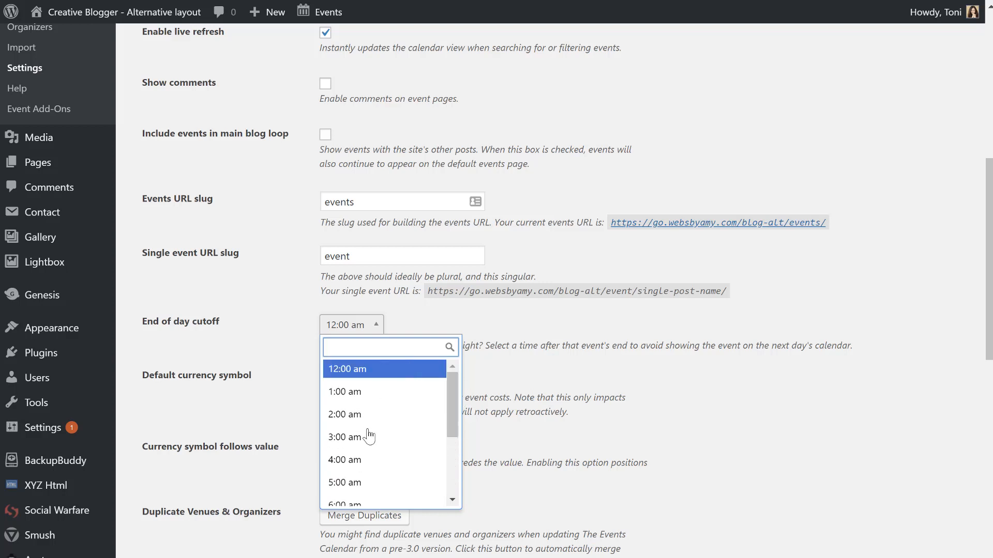
scroll(367, 496, down, 3)
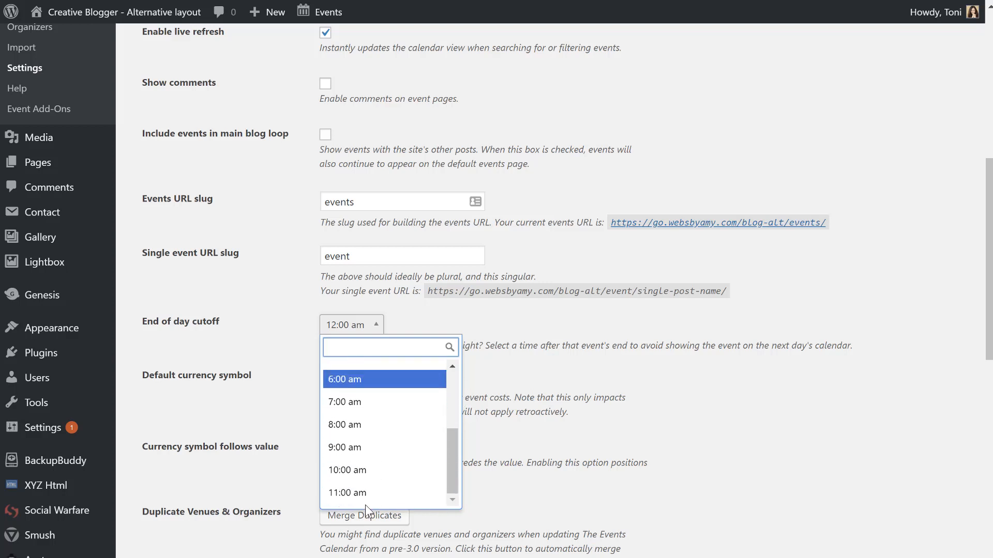
scroll(365, 496, down, 1)
click(587, 375)
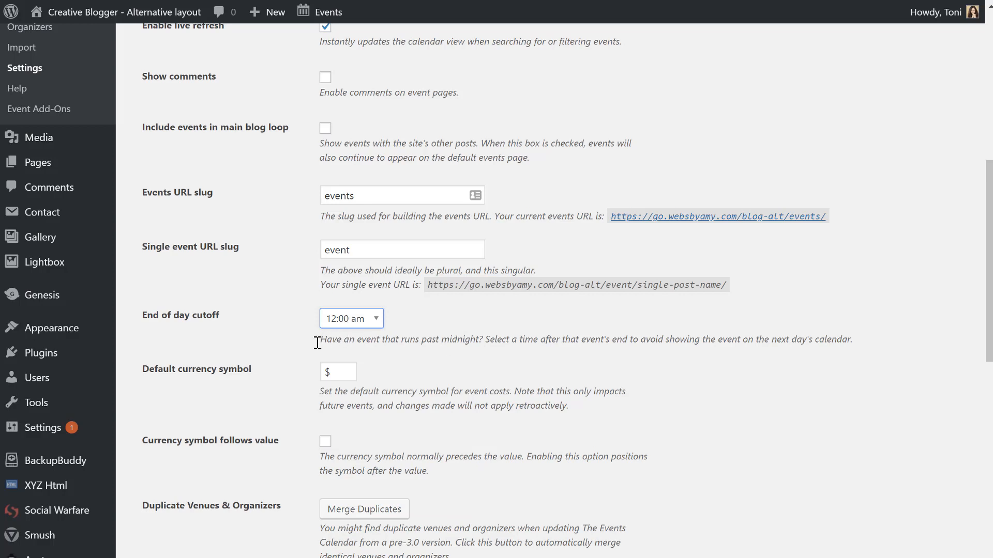
drag(318, 342, 563, 331)
drag(716, 329, 719, 333)
click(724, 389)
Pick 7:00 am from the end-of-day cutoff list in place of 2:00 am.
click(349, 321)
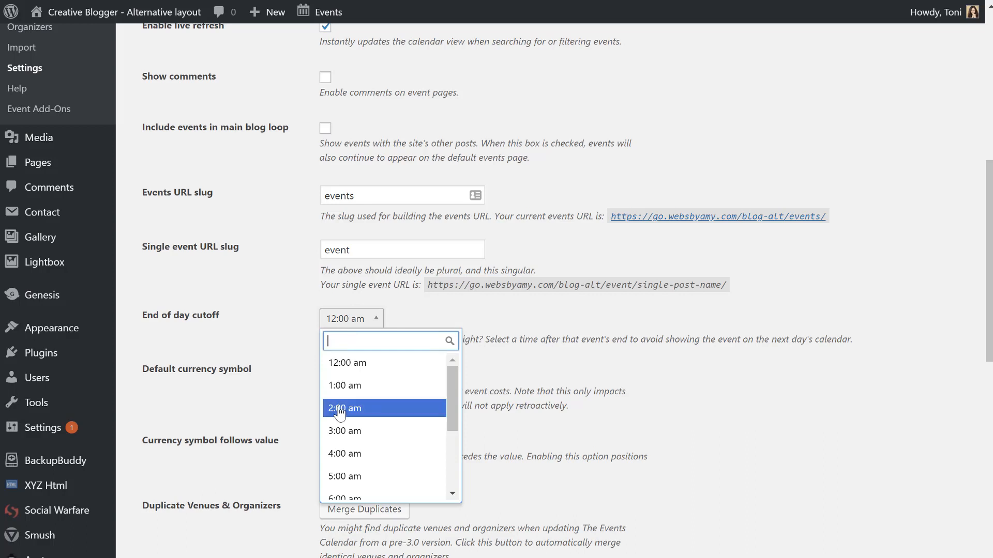
scroll(355, 406, down, 1)
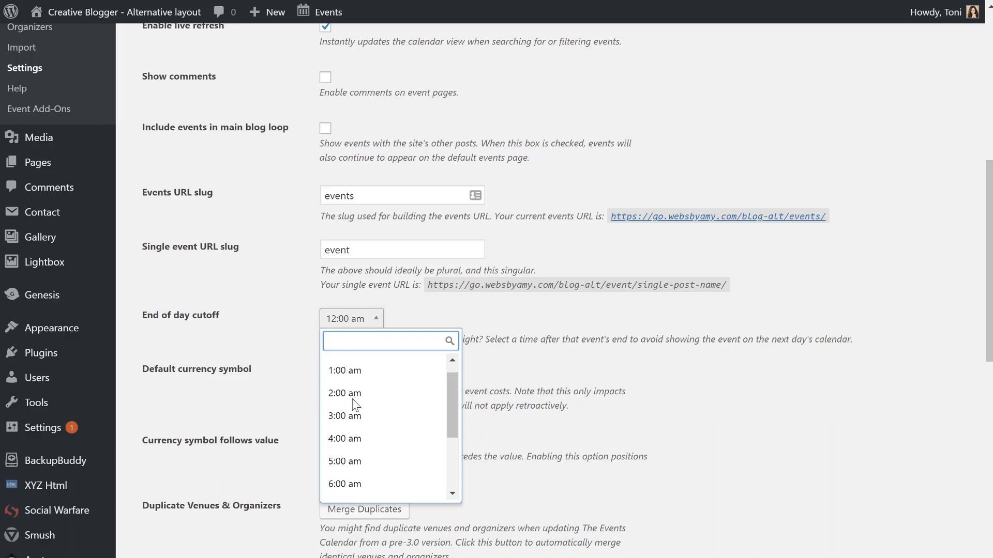
scroll(356, 406, down, 2)
scroll(353, 406, up, 3)
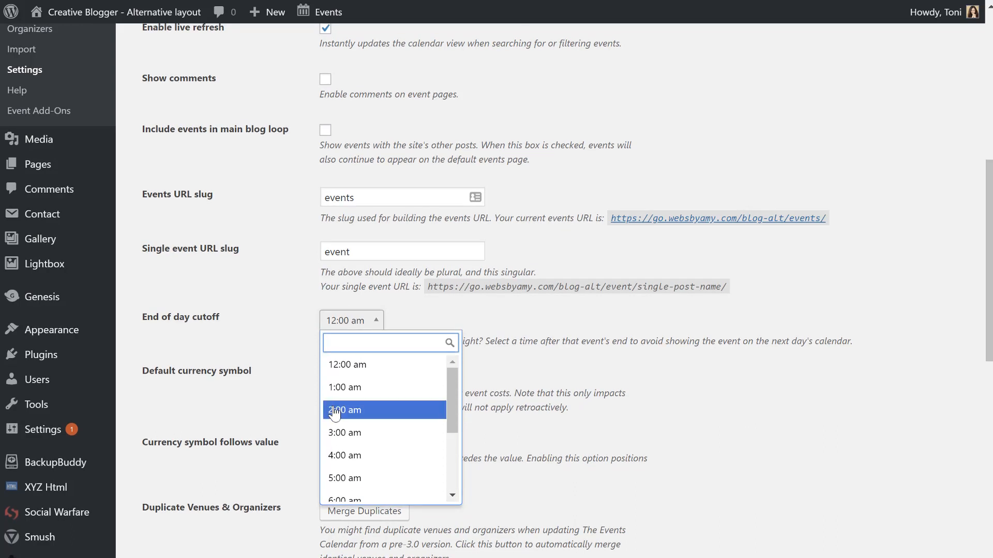
click(335, 409)
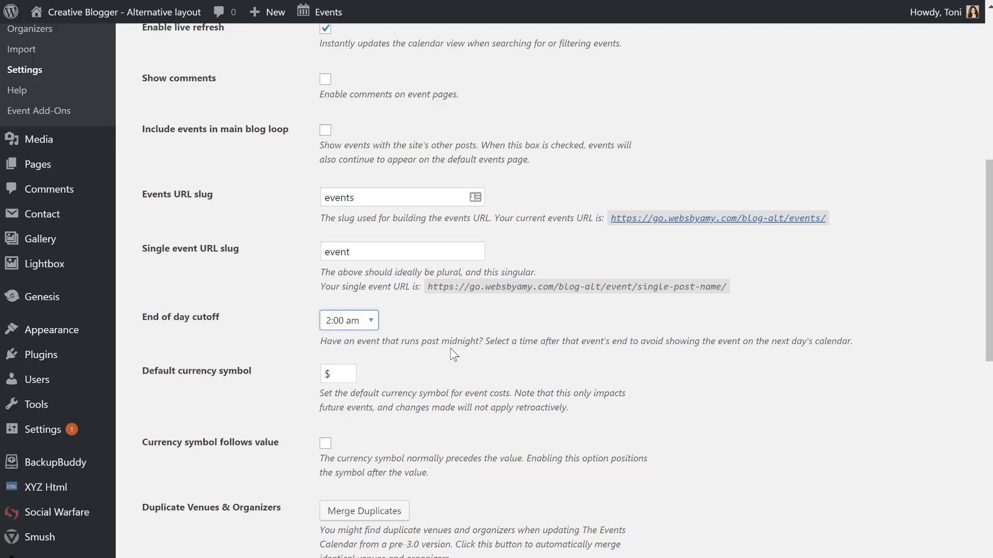
click(336, 327)
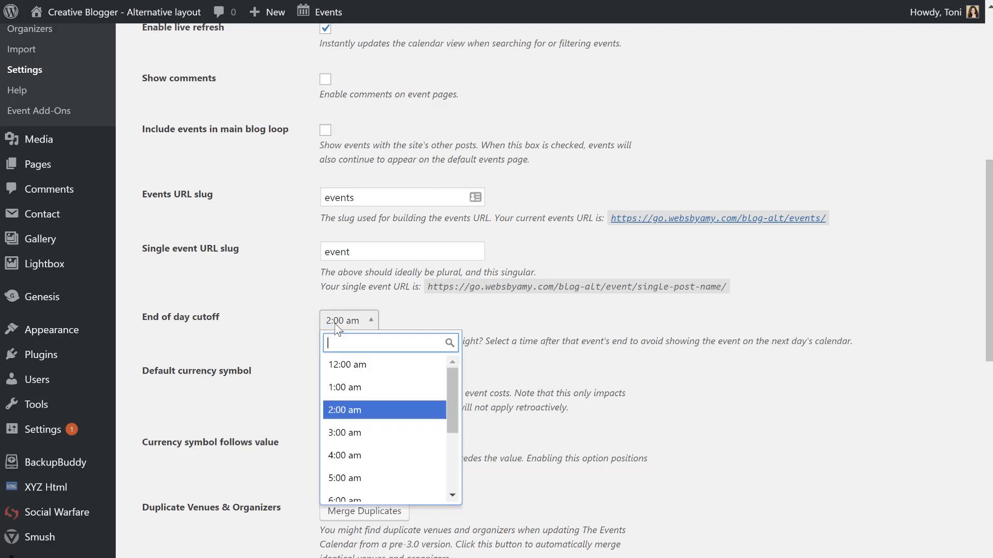
scroll(361, 403, down, 2)
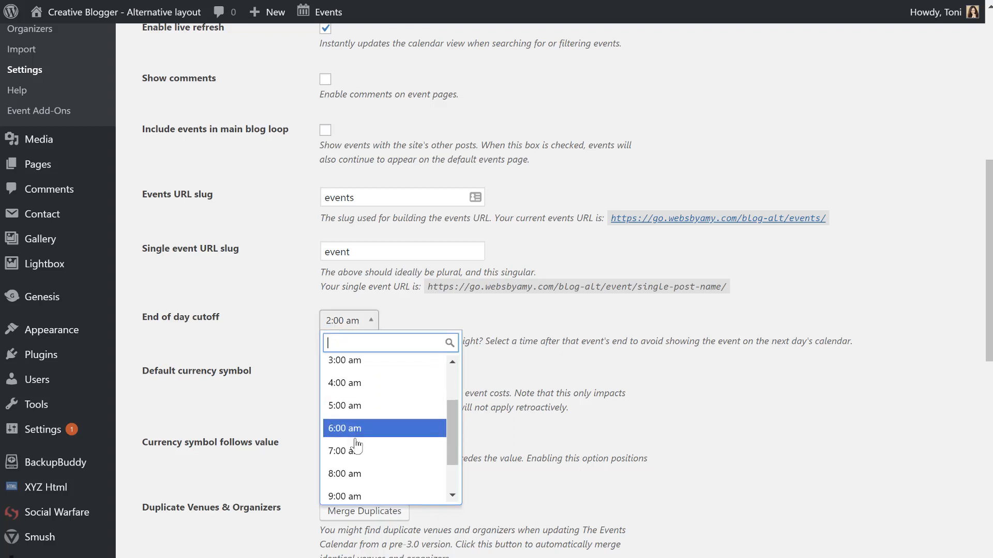
click(351, 460)
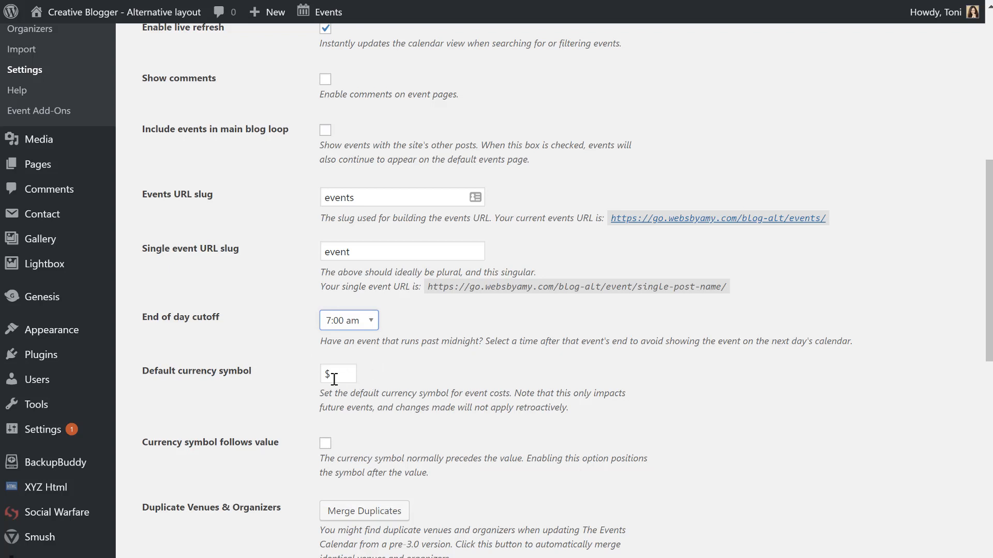
double_click(355, 377)
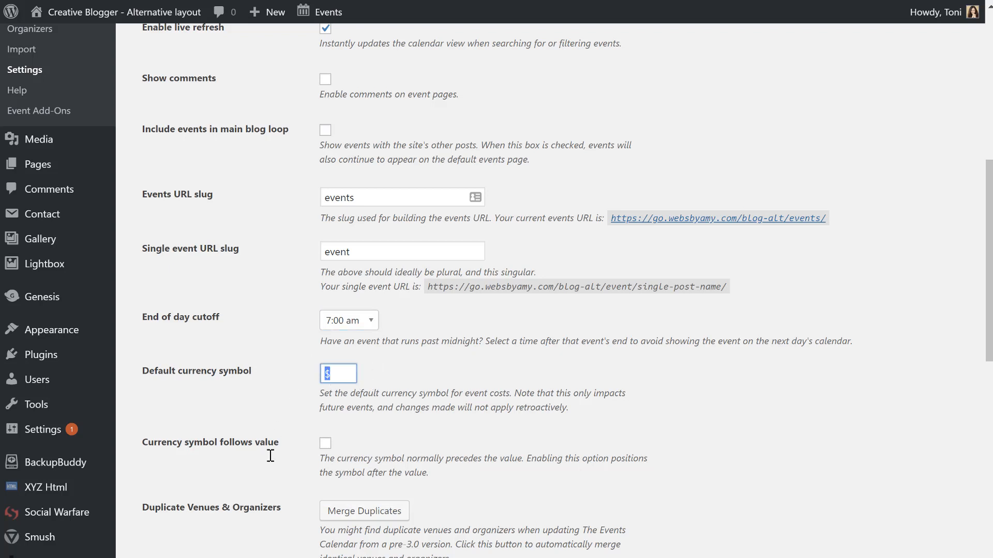
scroll(270, 455, down, 3)
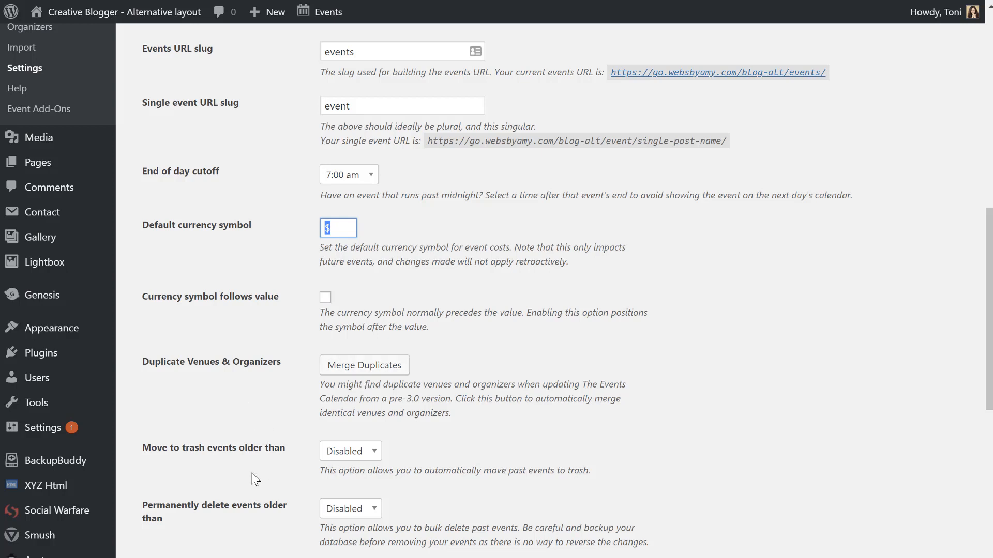
scroll(223, 299, down, 3)
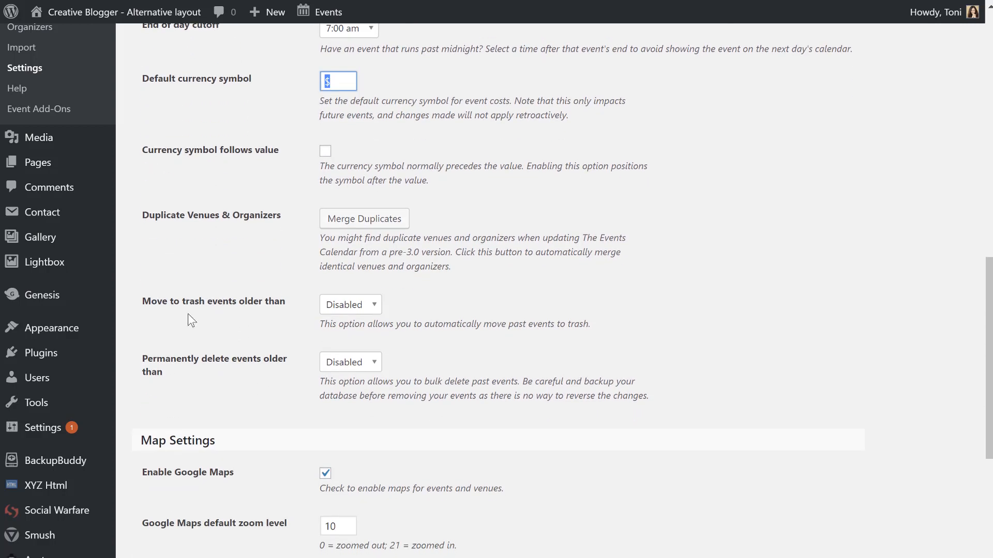
click(340, 306)
click(341, 306)
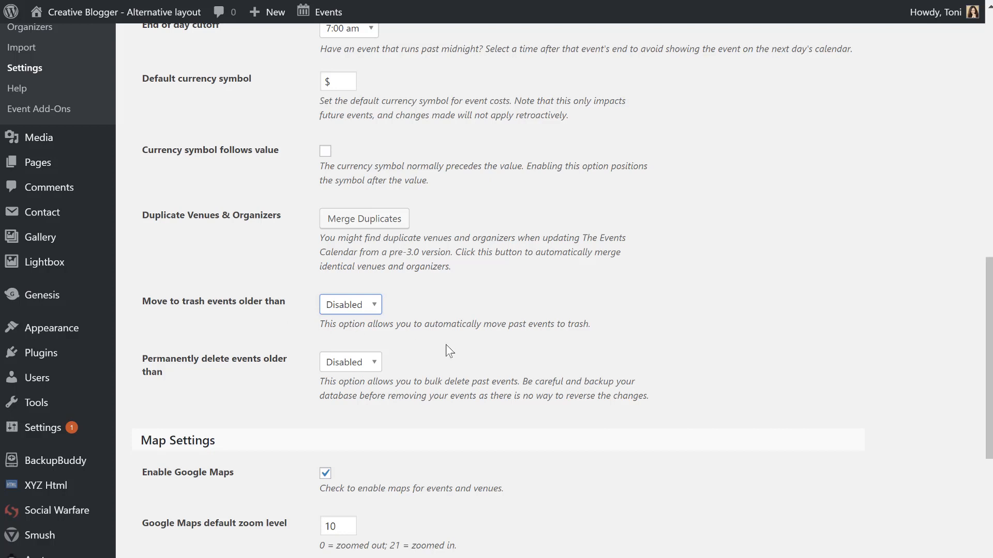
scroll(446, 345, down, 3)
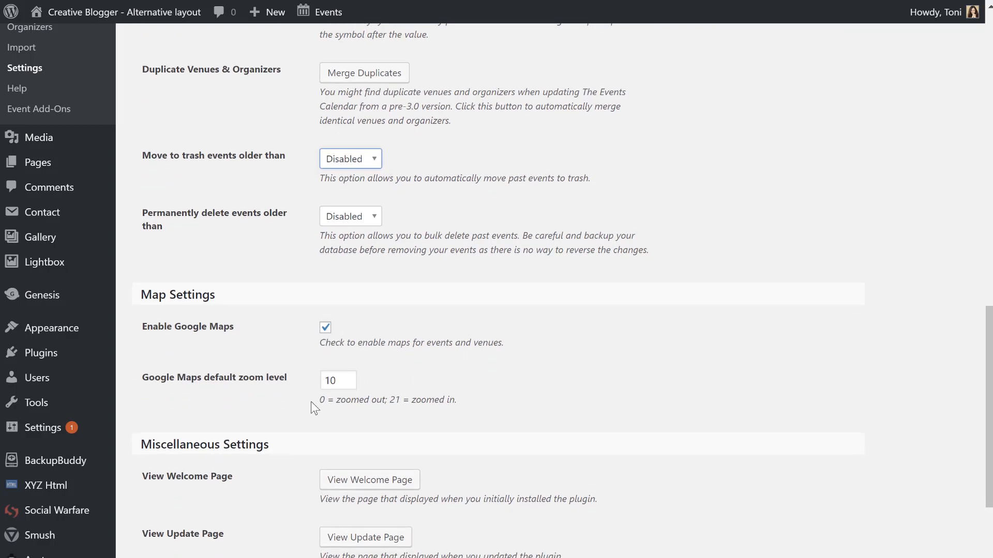
click(343, 380)
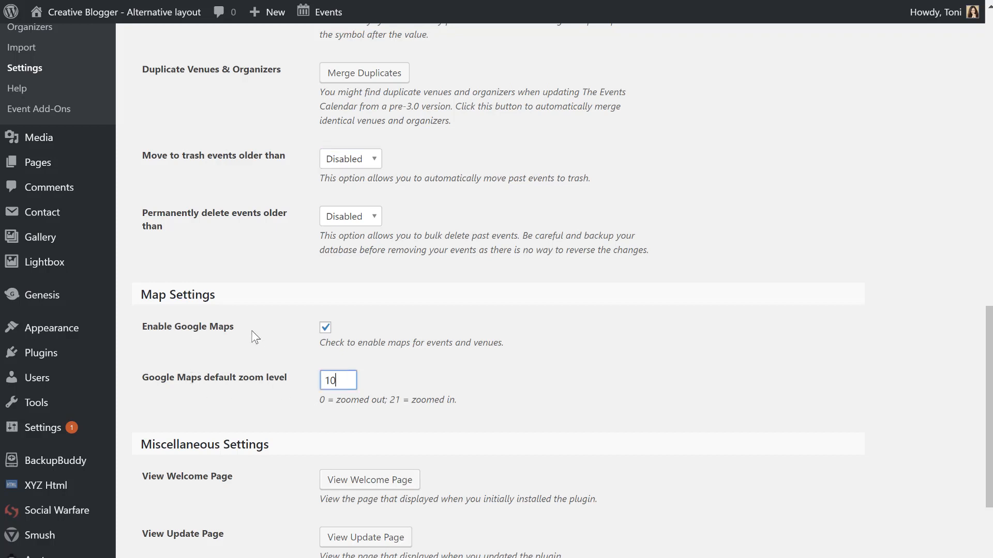
click(264, 325)
scroll(289, 504, down, 5)
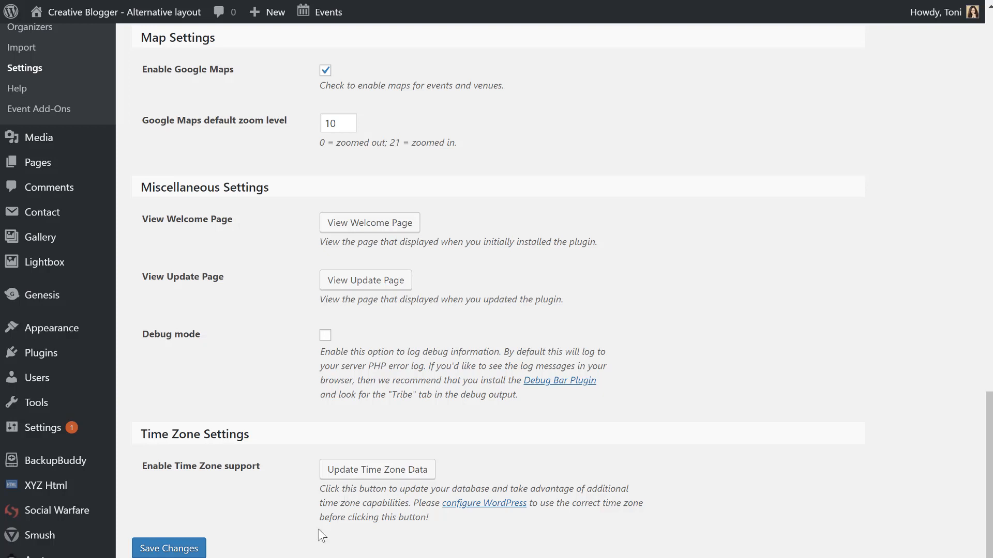
Save the General event settings, then choose Default Events Template as the Display tab's events template.
click(192, 547)
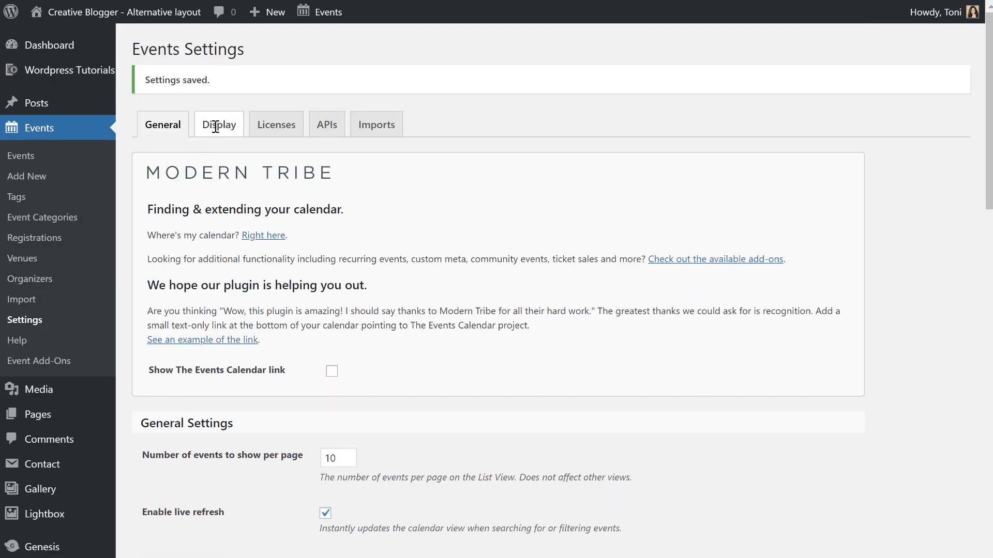
click(216, 133)
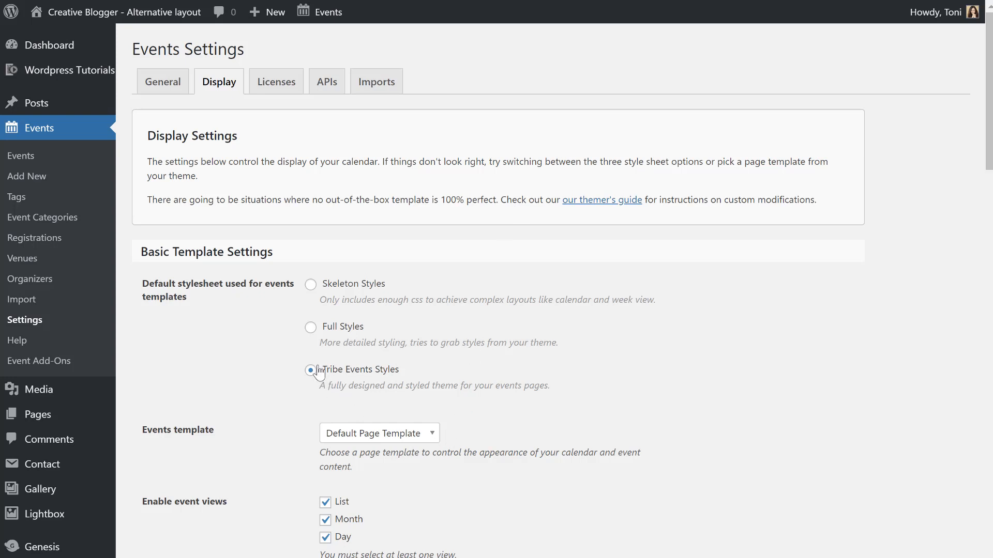
drag(404, 372, 343, 374)
click(332, 394)
click(366, 426)
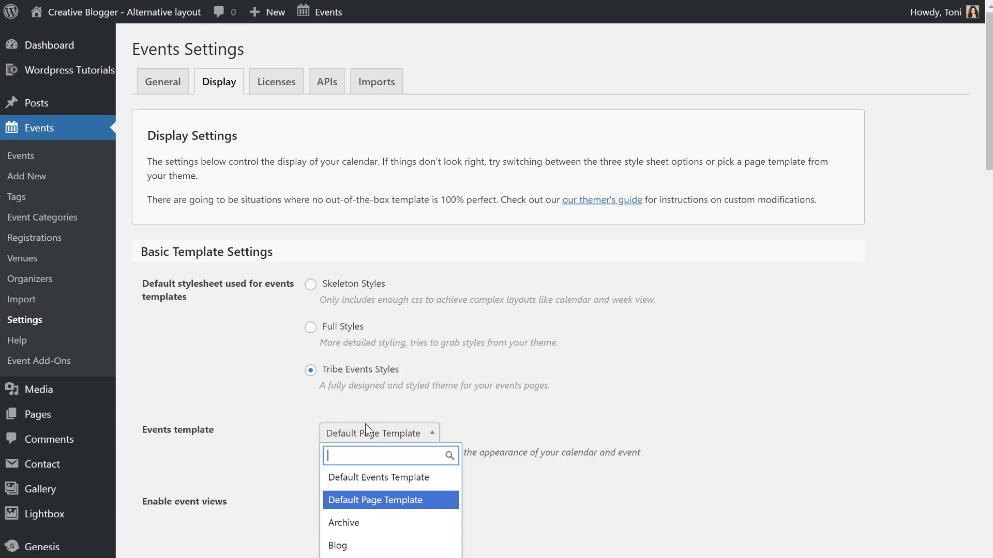
click(355, 482)
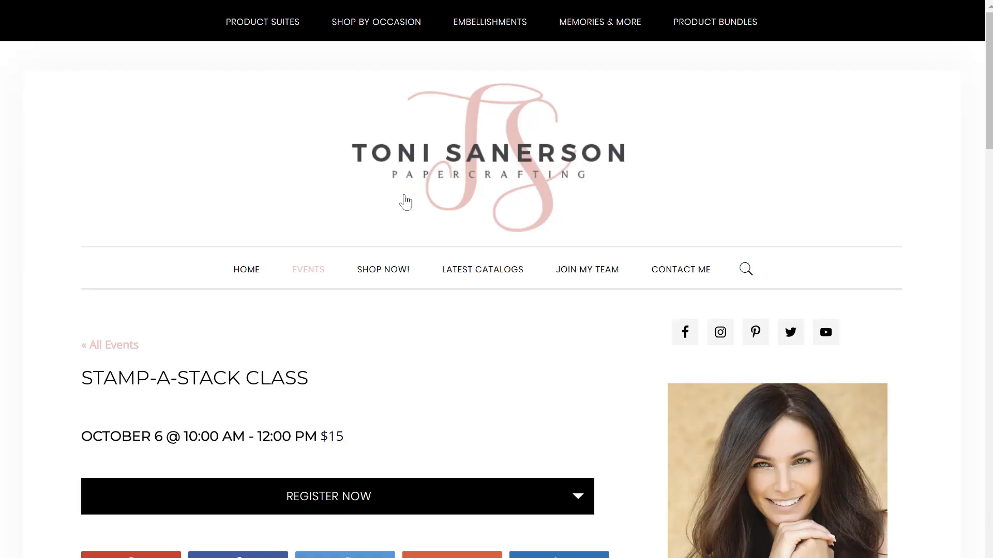
Look over the Stamp-A-Stack Class page on the live site, then the Upcoming Events list.
scroll(404, 204, down, 5)
scroll(406, 203, up, 2)
scroll(405, 202, down, 20)
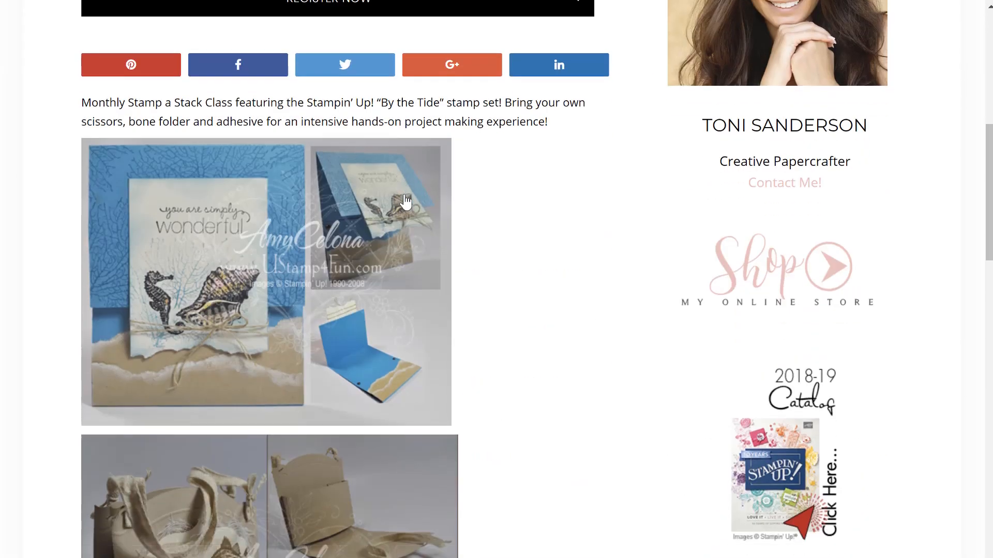
scroll(406, 202, up, 2)
scroll(406, 202, up, 20)
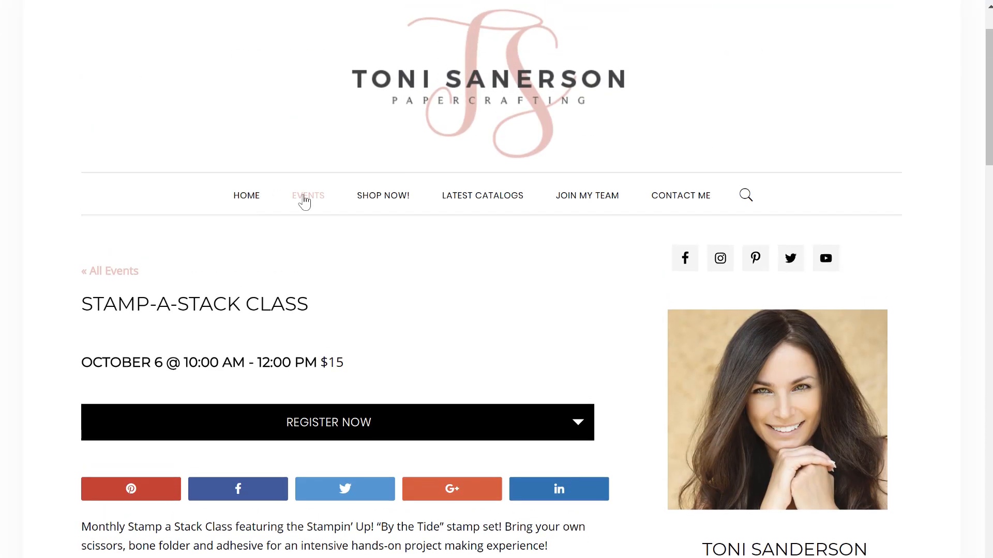
click(305, 197)
scroll(355, 493, down, 5)
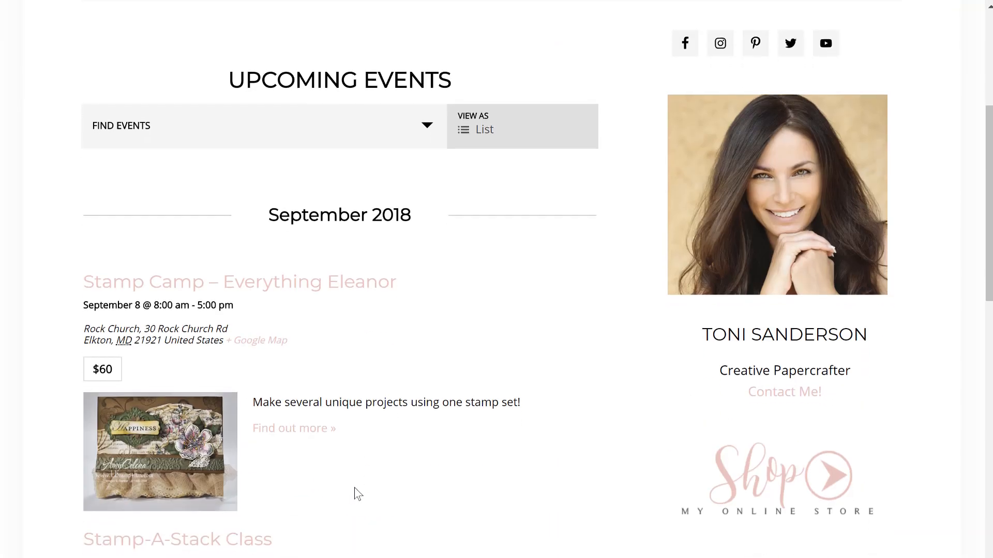
scroll(355, 494, down, 5)
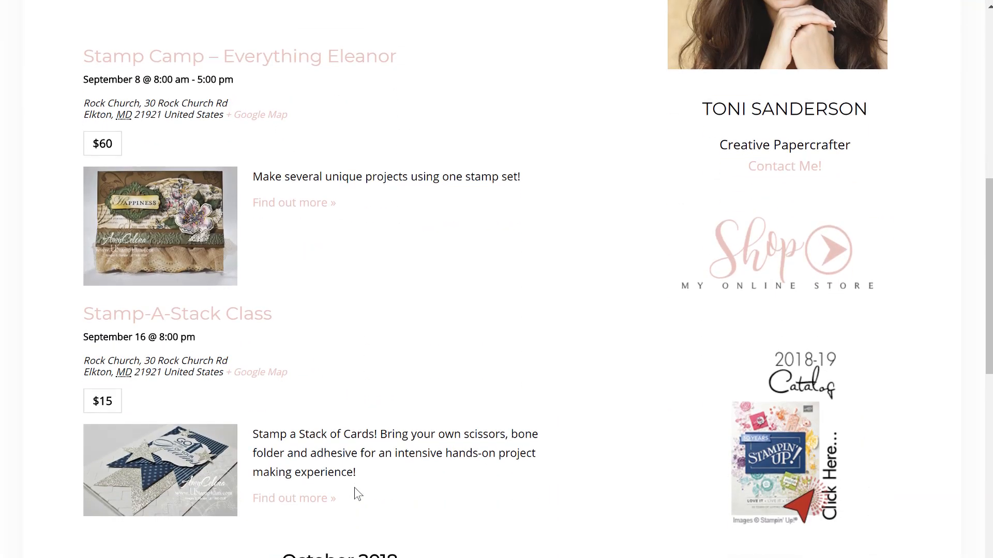
scroll(355, 493, down, 6)
scroll(355, 494, up, 15)
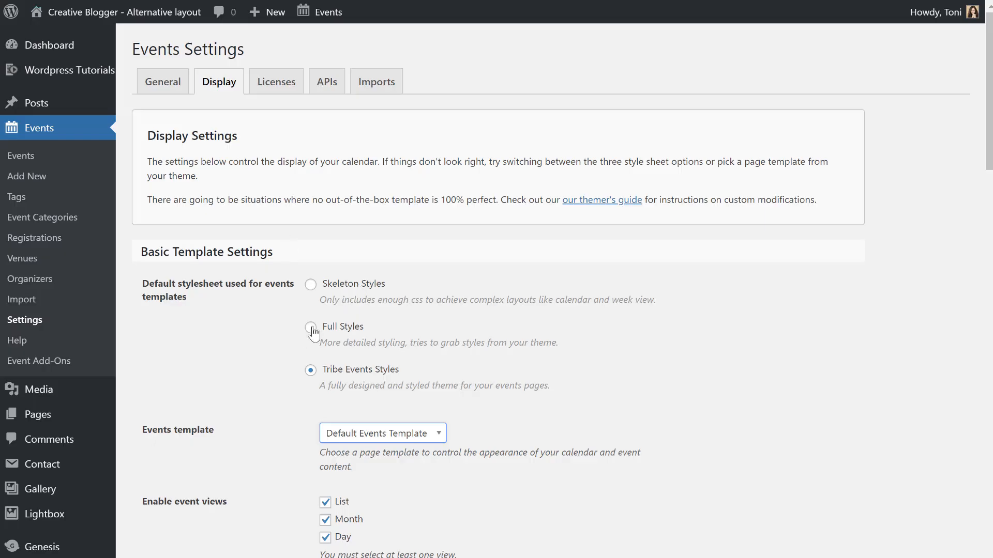
click(312, 329)
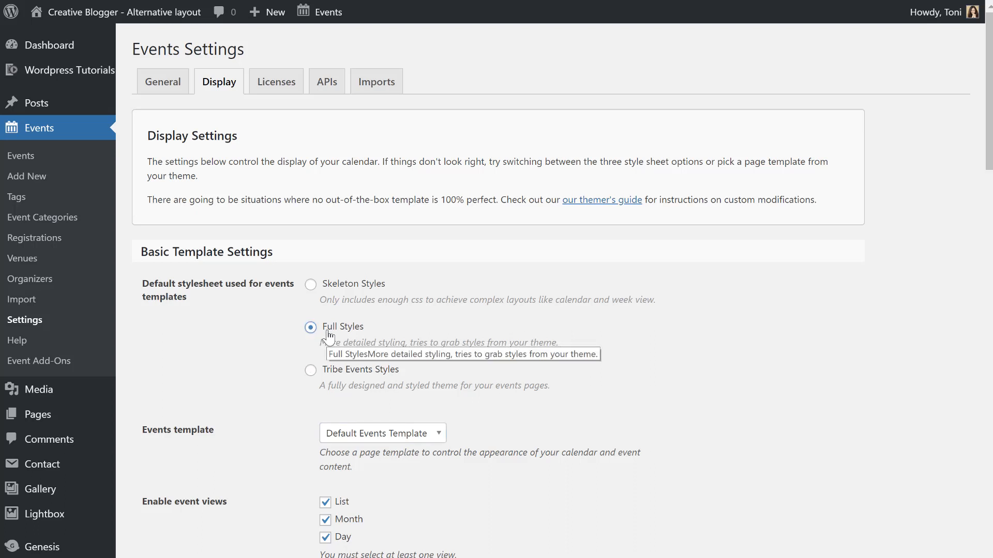
click(311, 286)
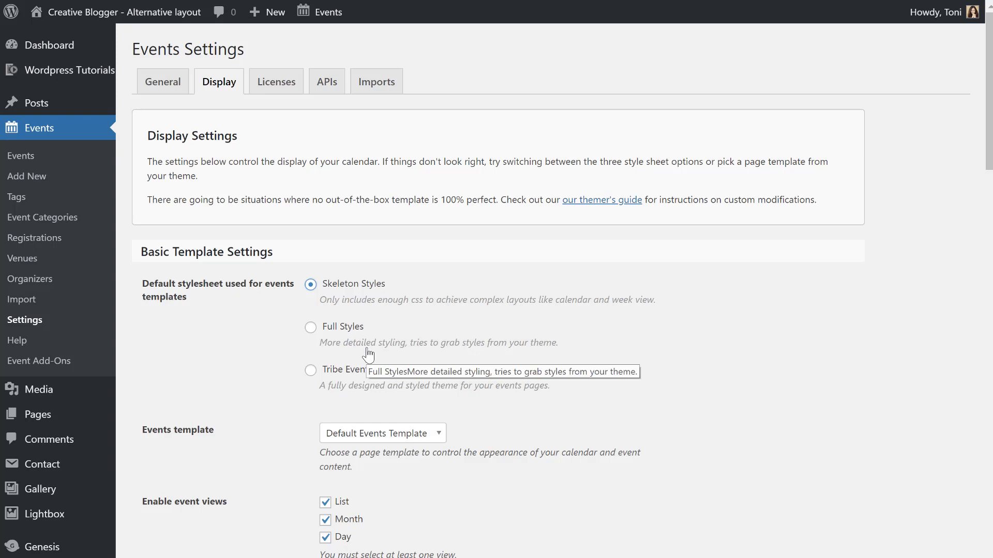
click(368, 439)
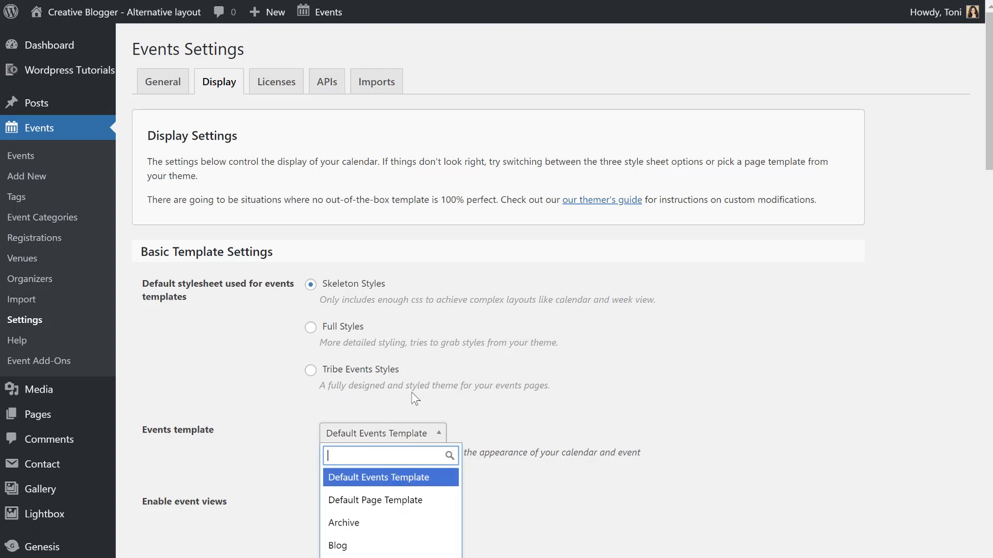
click(525, 405)
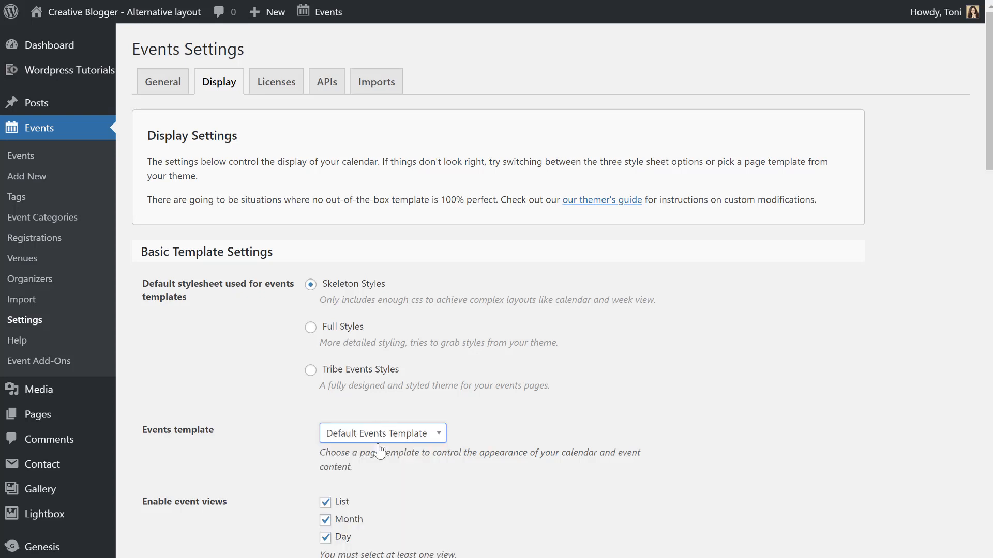
click(311, 373)
click(350, 437)
click(419, 441)
Uncheck the Day view under Enable event views and keep List as the default view.
scroll(263, 459, down, 3)
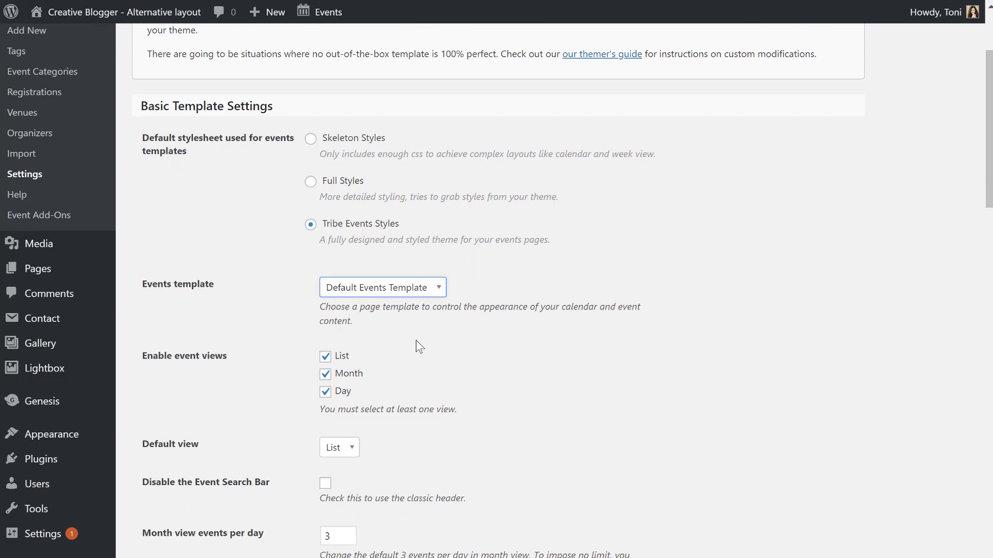
click(324, 393)
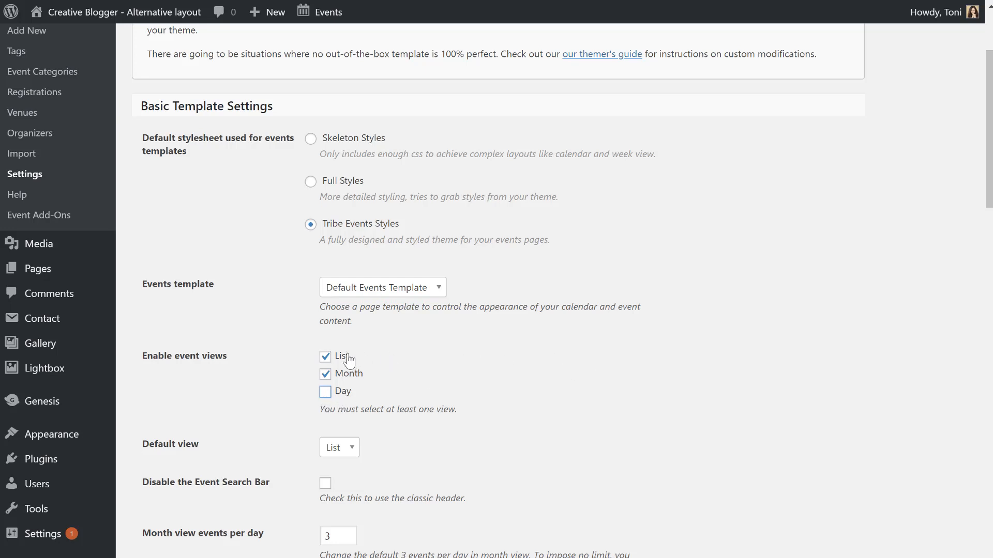
click(342, 448)
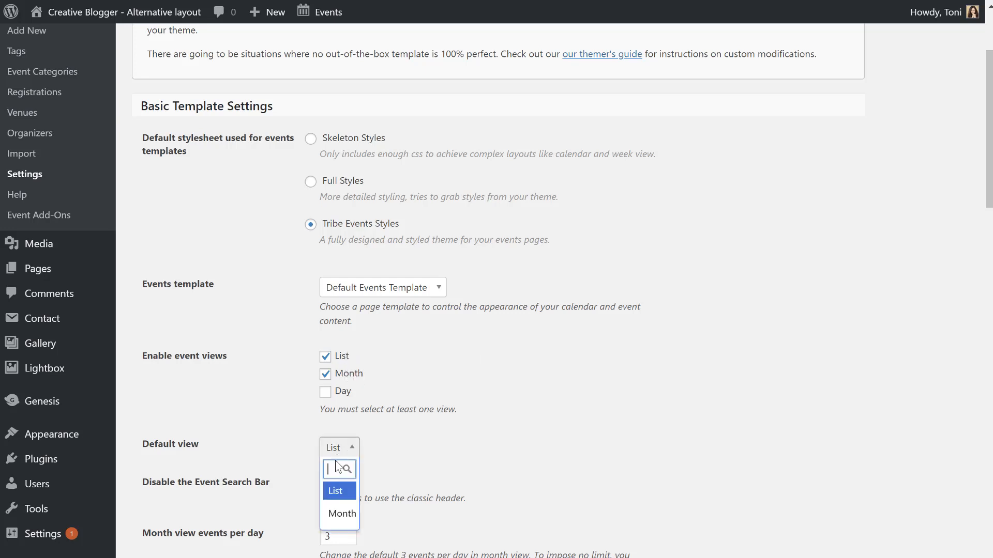
click(333, 488)
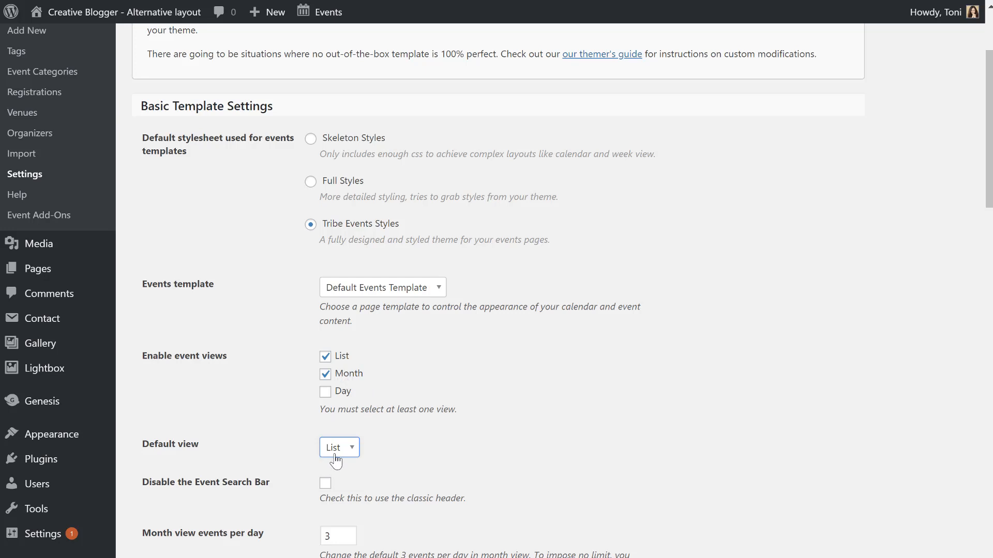
scroll(336, 460, down, 3)
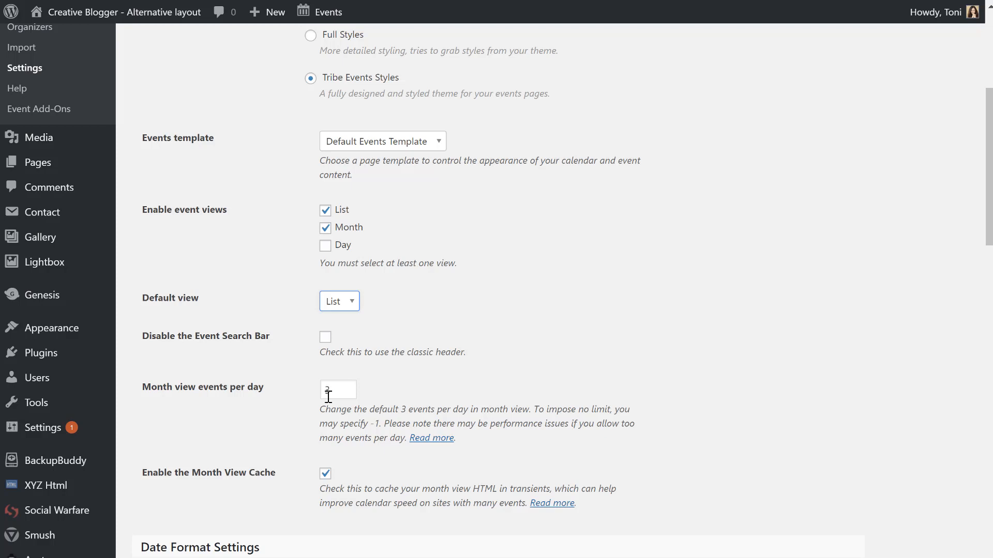
scroll(331, 396, down, 2)
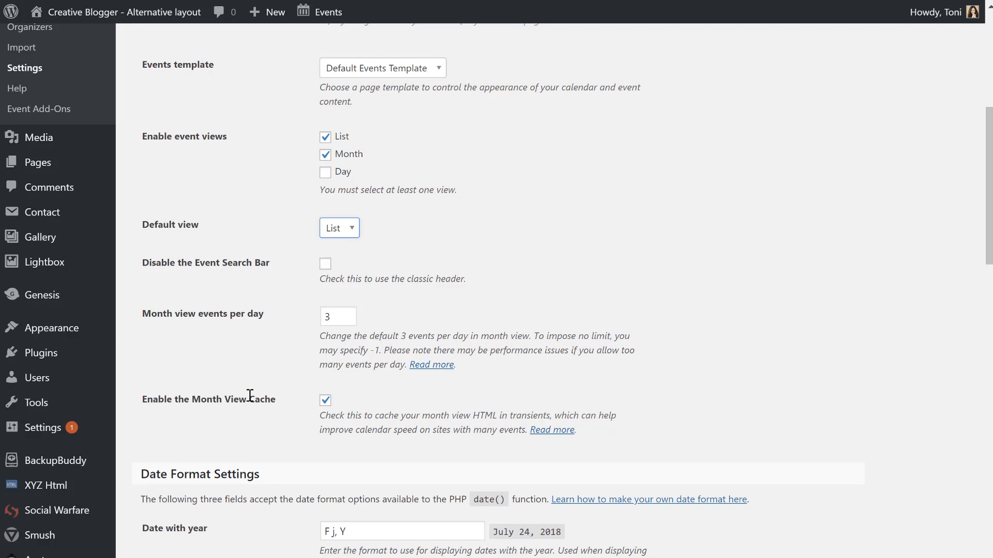
scroll(476, 404, down, 2)
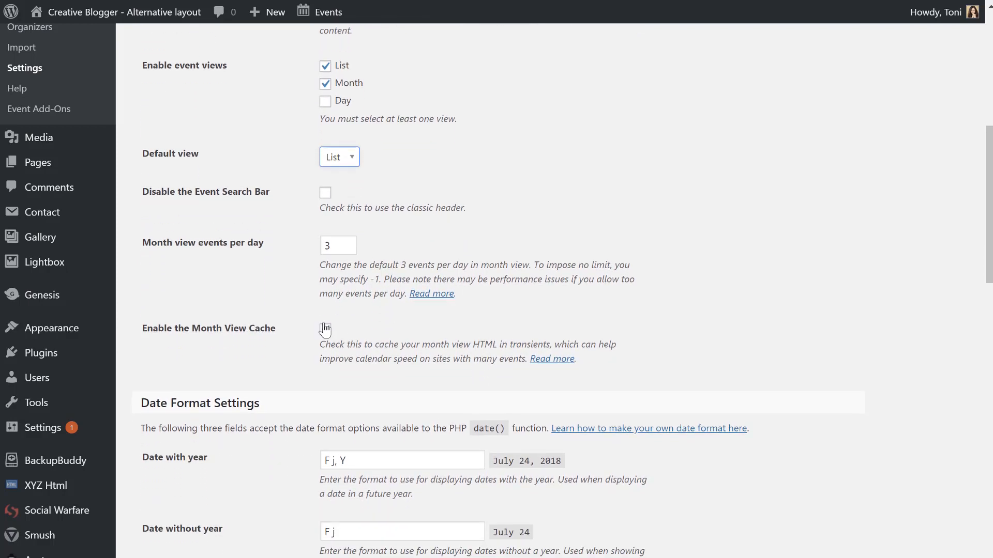
click(325, 328)
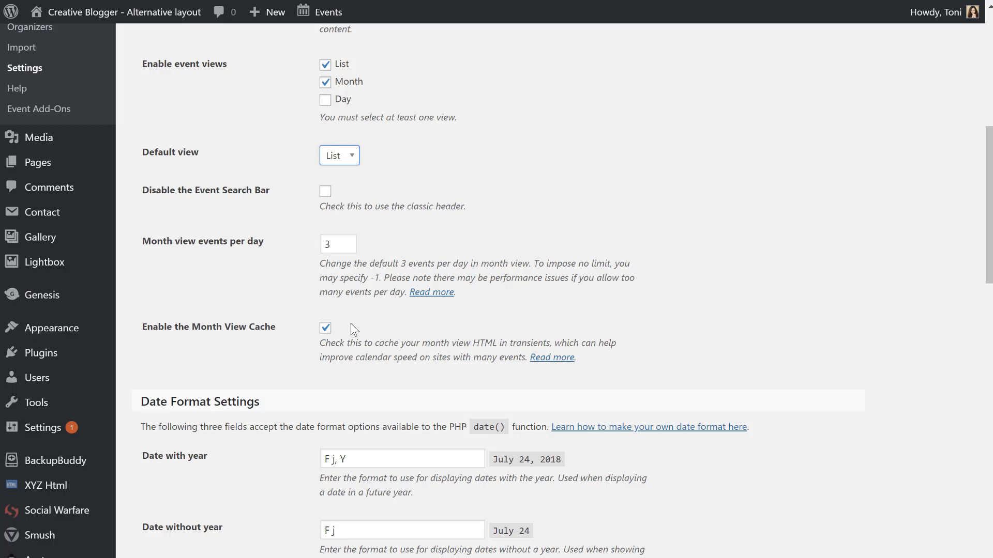
scroll(300, 334, down, 1)
scroll(300, 335, down, 3)
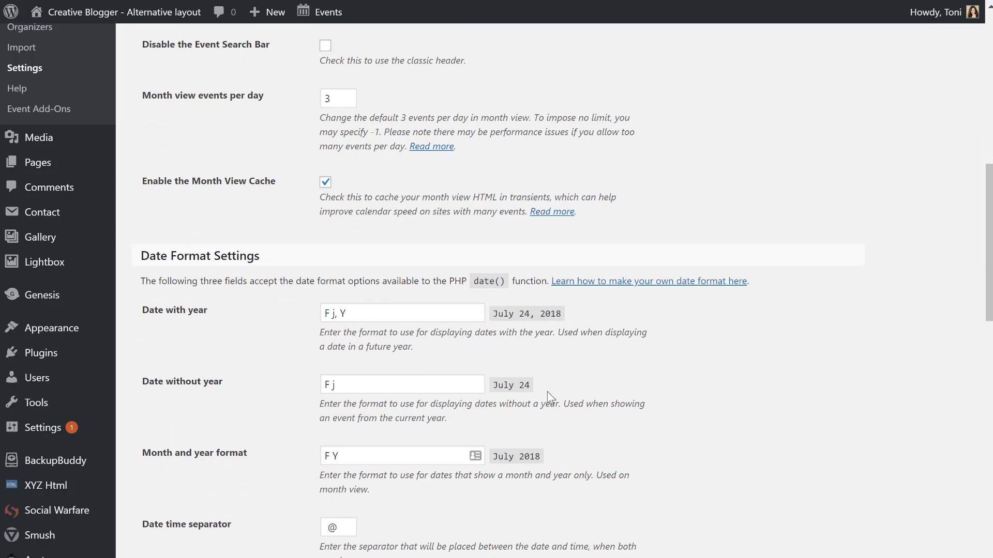
scroll(551, 398, down, 5)
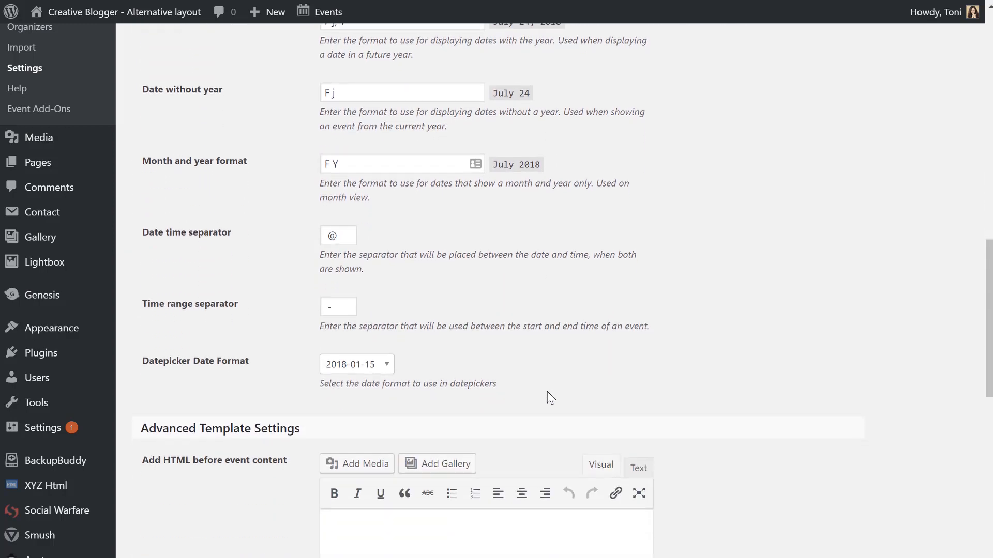
scroll(157, 444, down, 4)
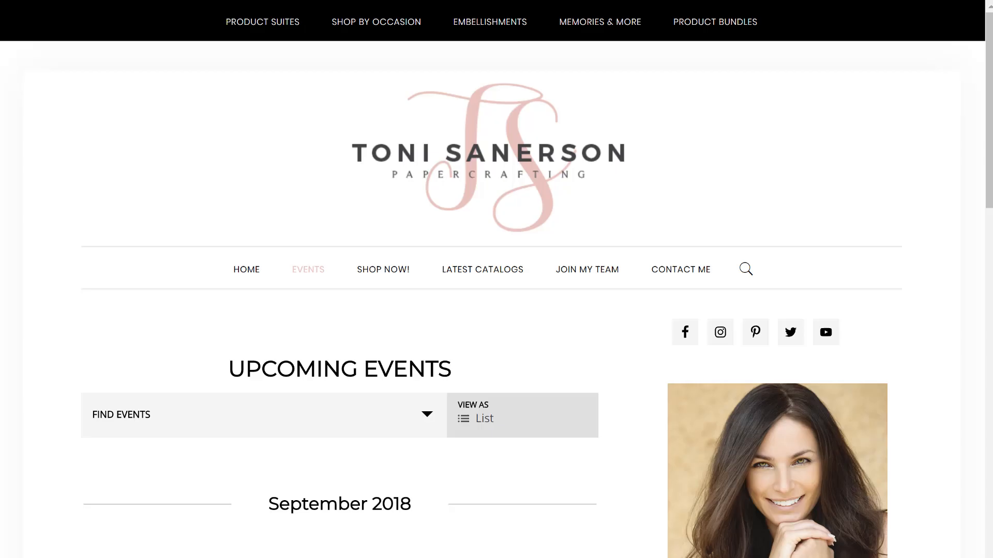
scroll(247, 353, down, 5)
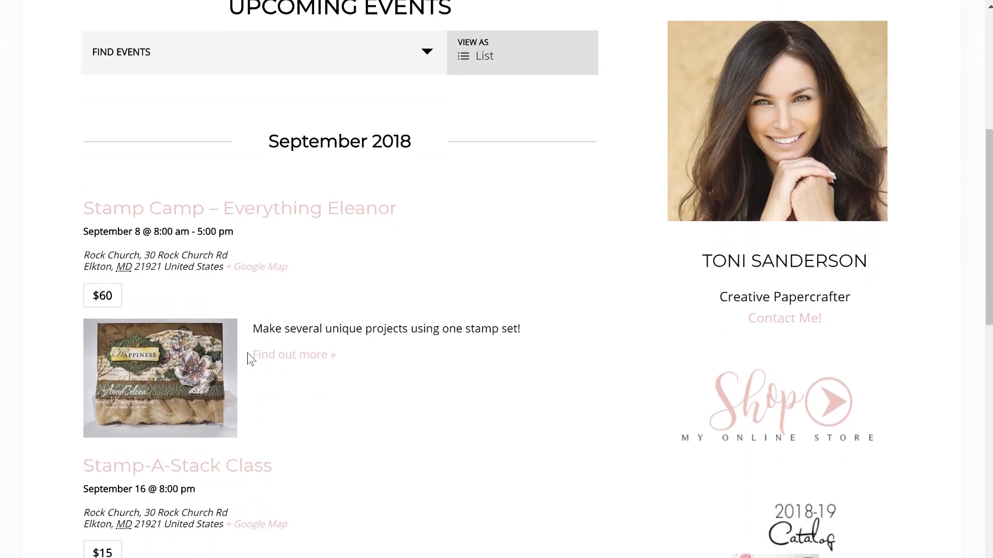
scroll(247, 354, up, 5)
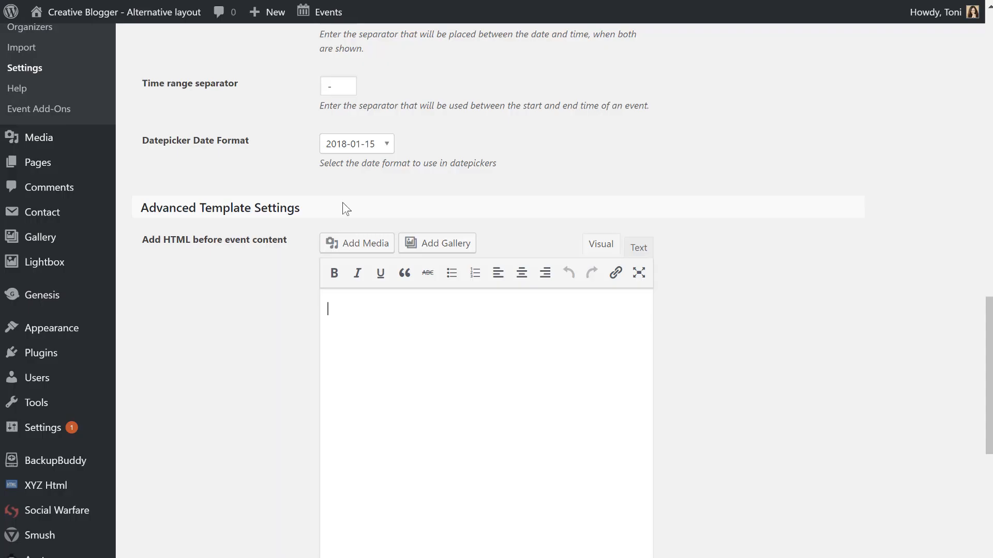
Save the display settings with Save Changes and go to the Licenses settings.
scroll(254, 361, down, 4)
scroll(255, 361, down, 6)
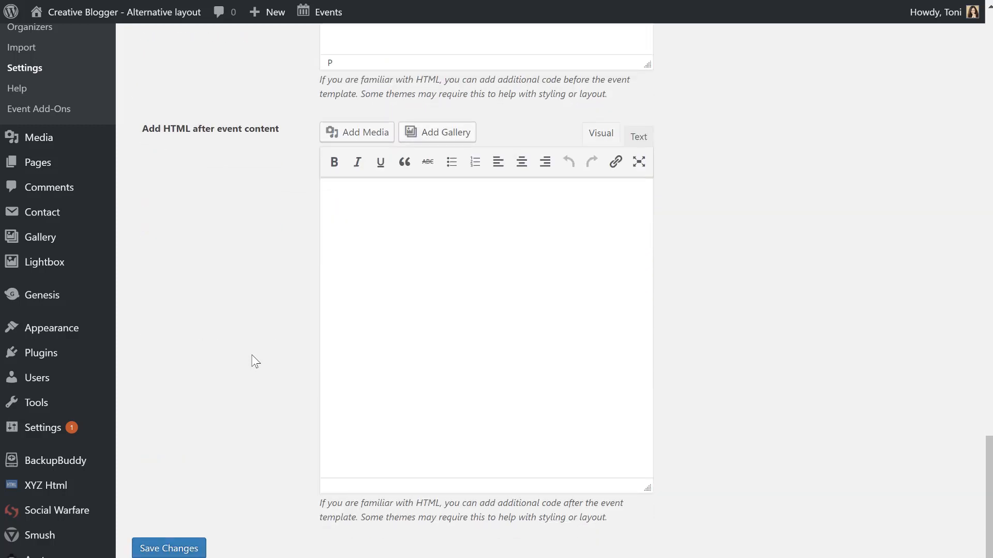
click(201, 552)
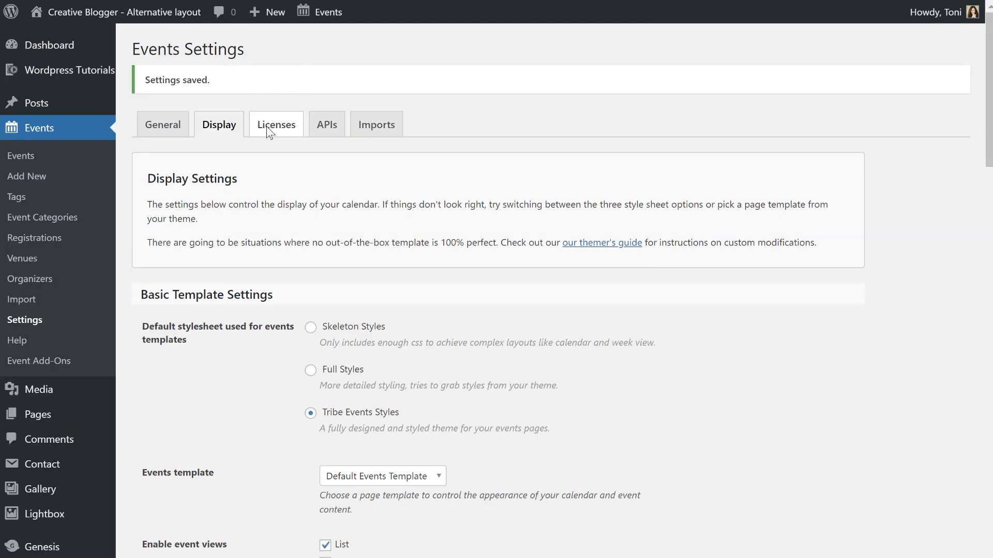
click(268, 129)
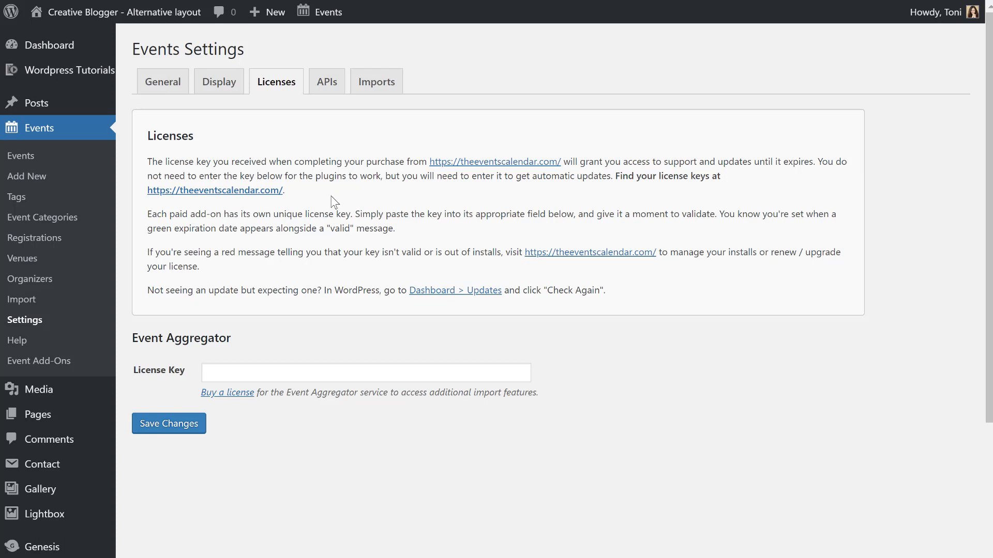
Look over the APIs Google Maps key field and the Imports settings, then return to General.
click(328, 81)
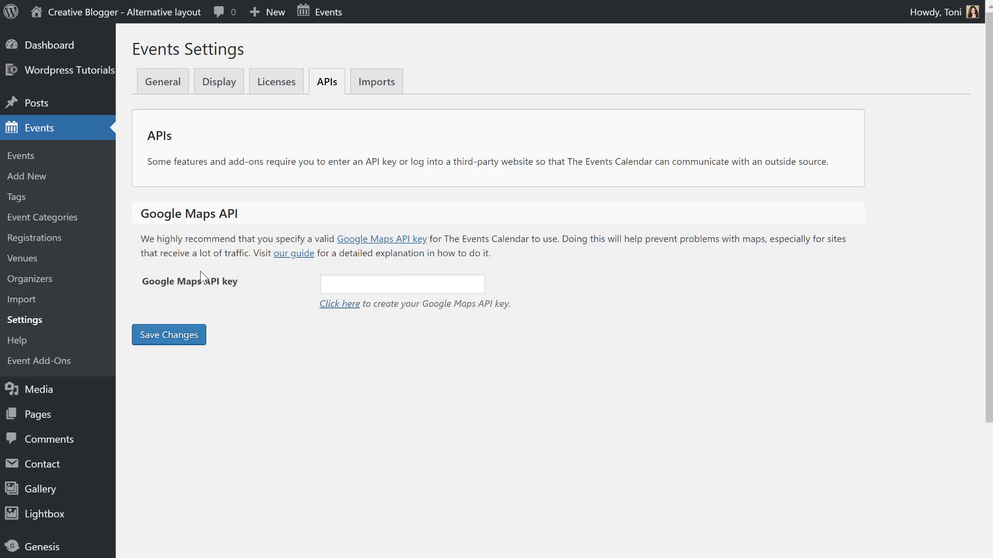
click(351, 282)
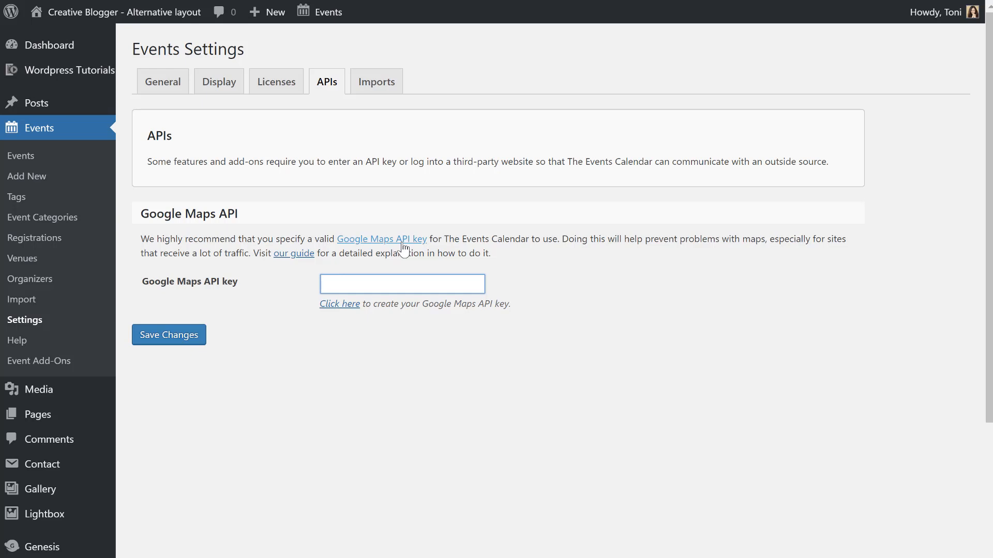
click(379, 83)
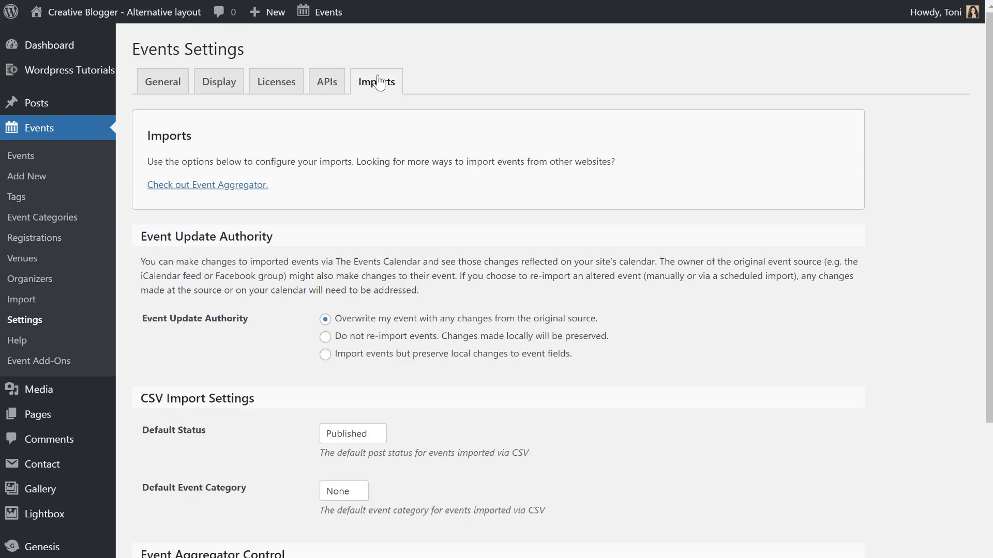
scroll(299, 308, down, 3)
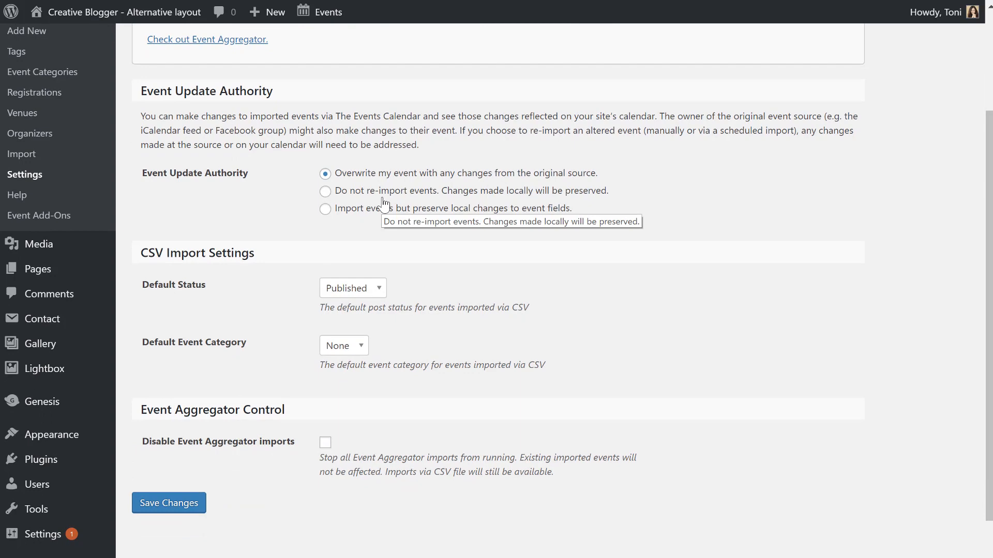
scroll(383, 204, up, 3)
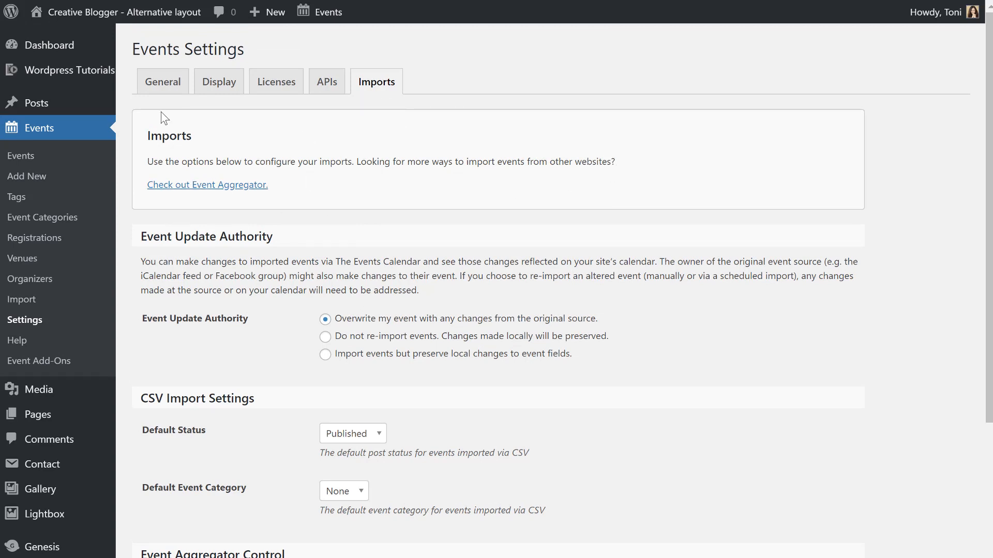
click(163, 88)
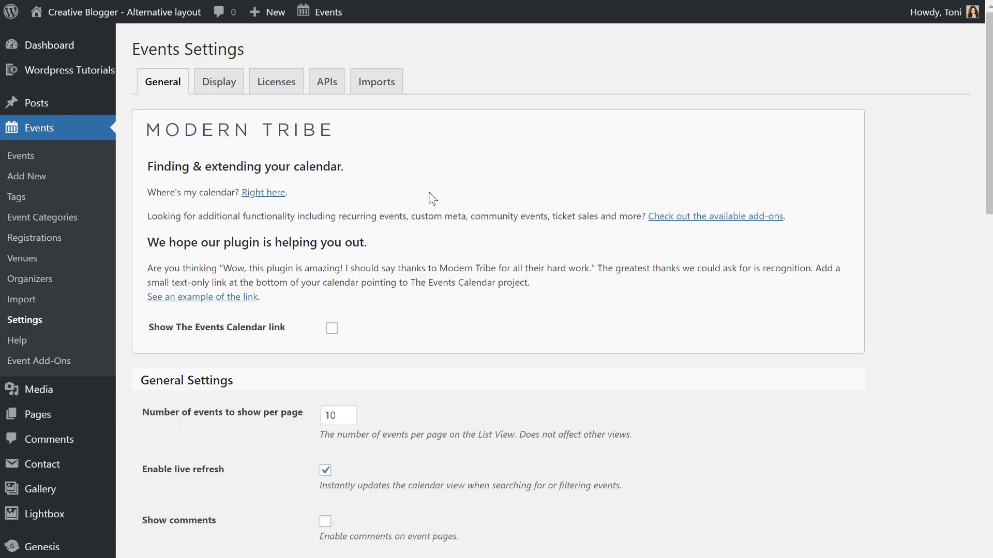
scroll(265, 186, down, 8)
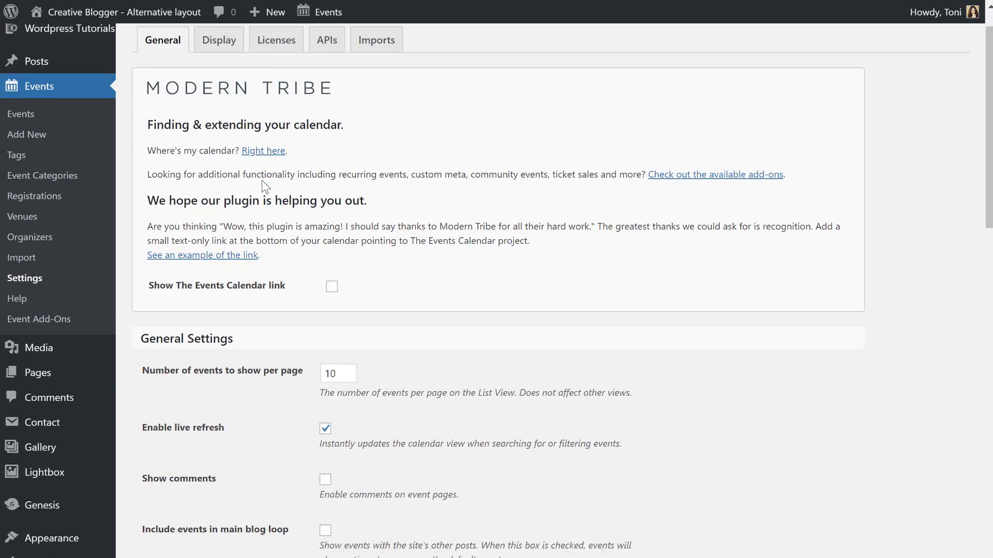
scroll(262, 181, up, 8)
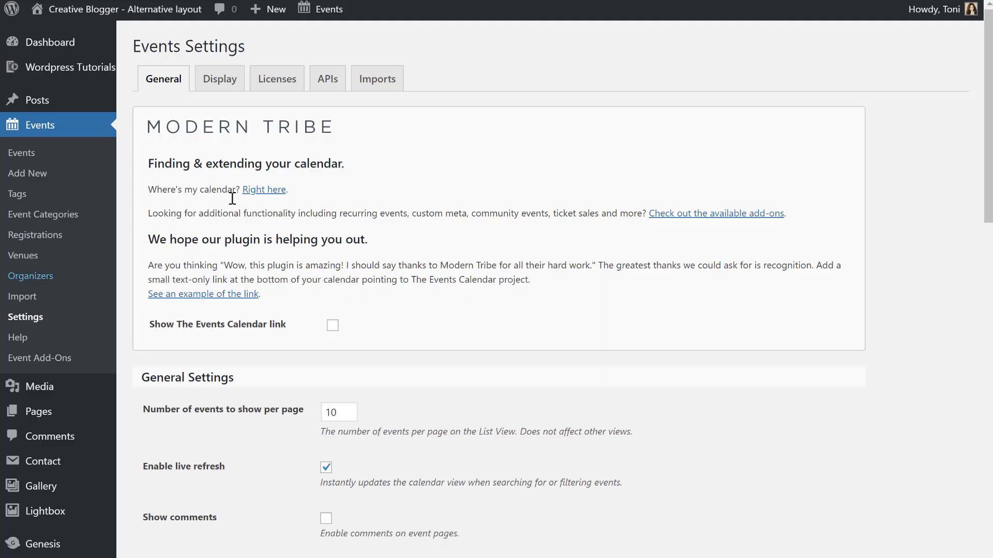
Start a new event titled 'Candy Gift Box Class'.
click(40, 176)
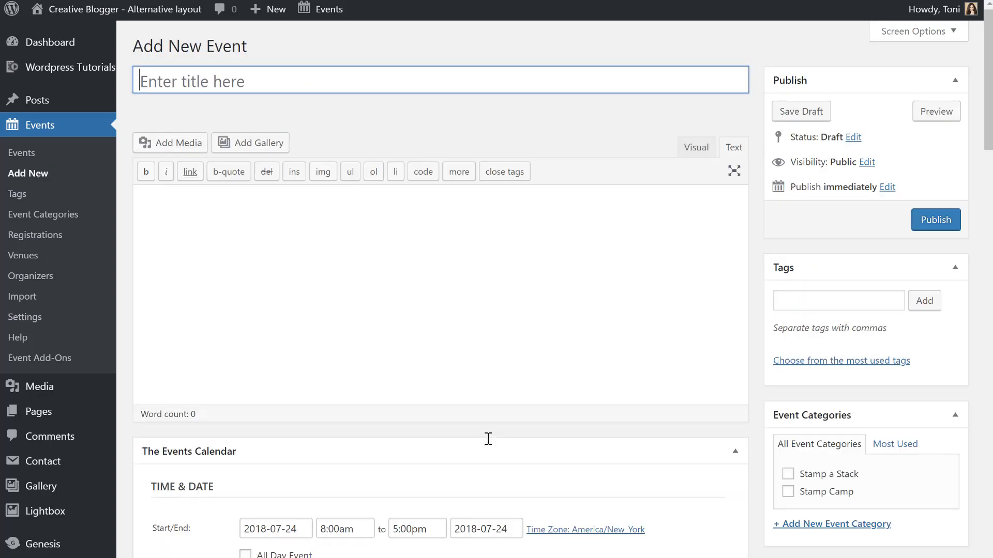
text(Cand)
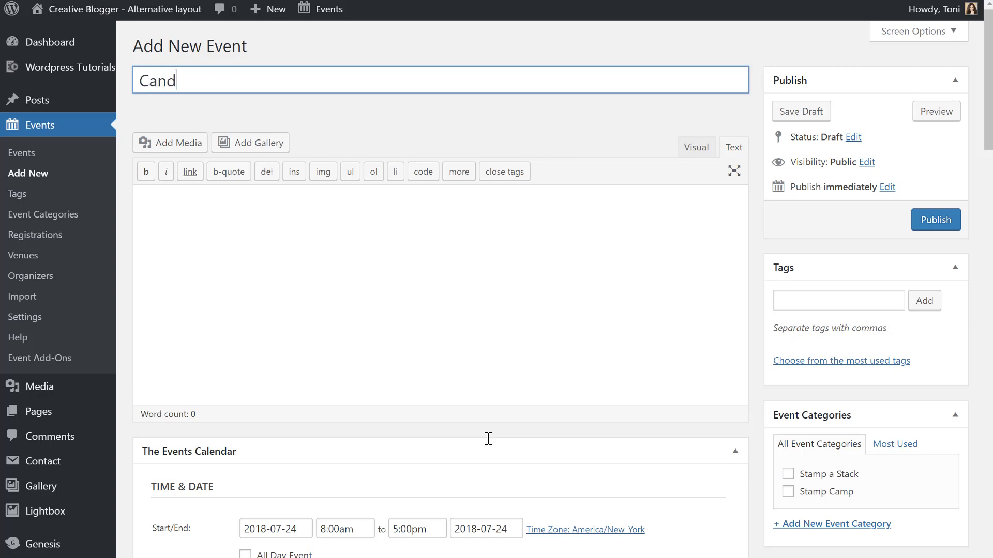
text(y Gift Box C;)
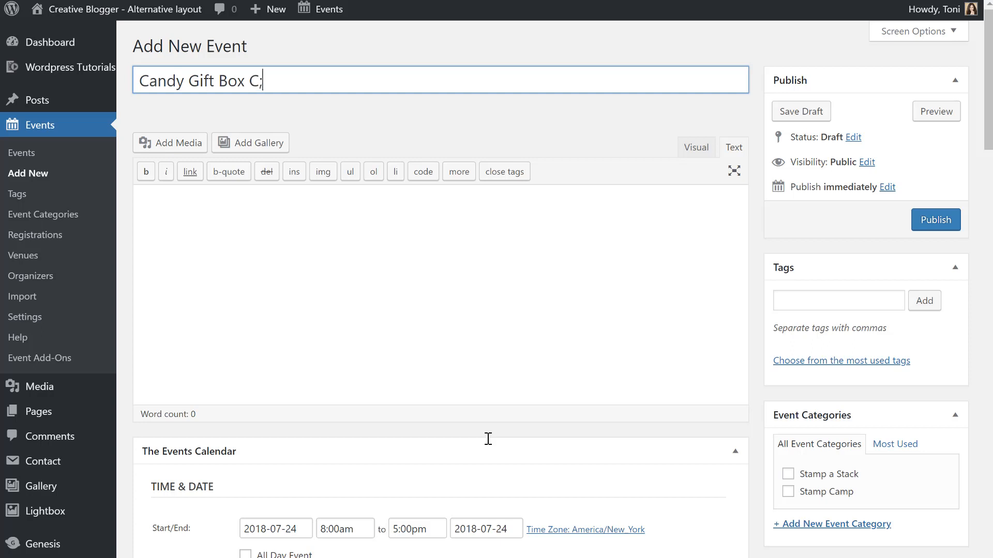
key(BackSpace)
text(a)
key(BackSpace)
text(lass)
Upload CandyHolder.jpg through Add Media in the event description.
click(232, 229)
click(168, 144)
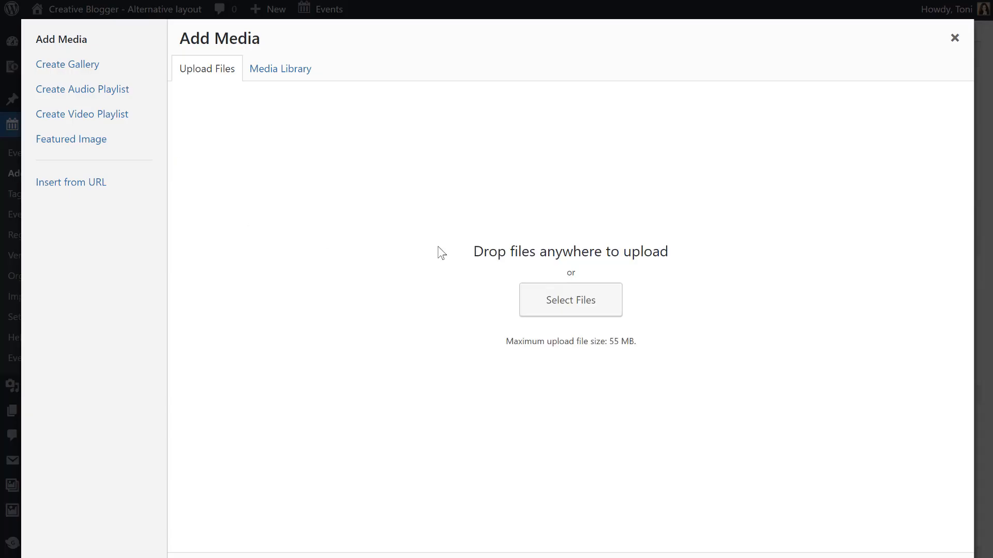
click(539, 300)
click(254, 74)
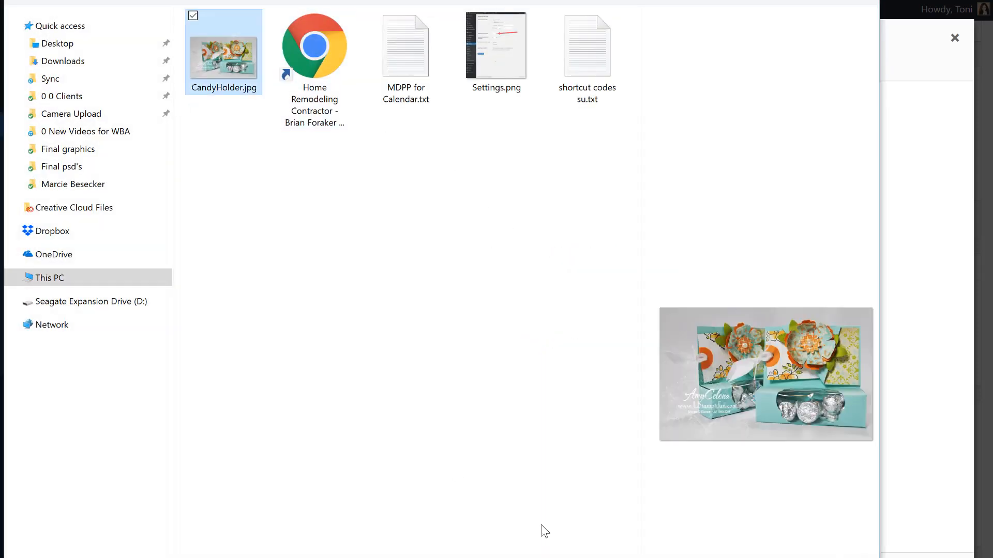
key(Return)
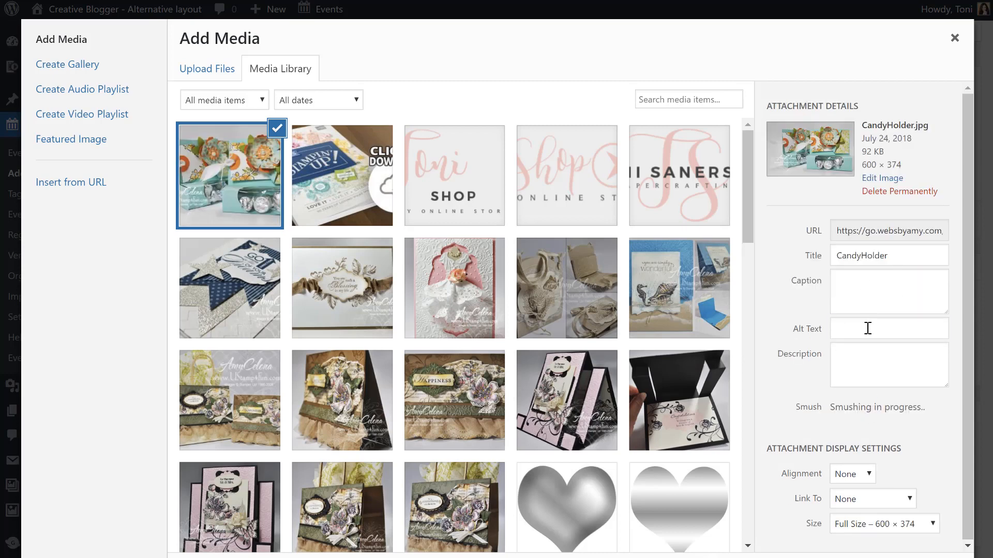
Give the image the alt text 'Candy Gift Box Class' and insert it into the description.
click(867, 328)
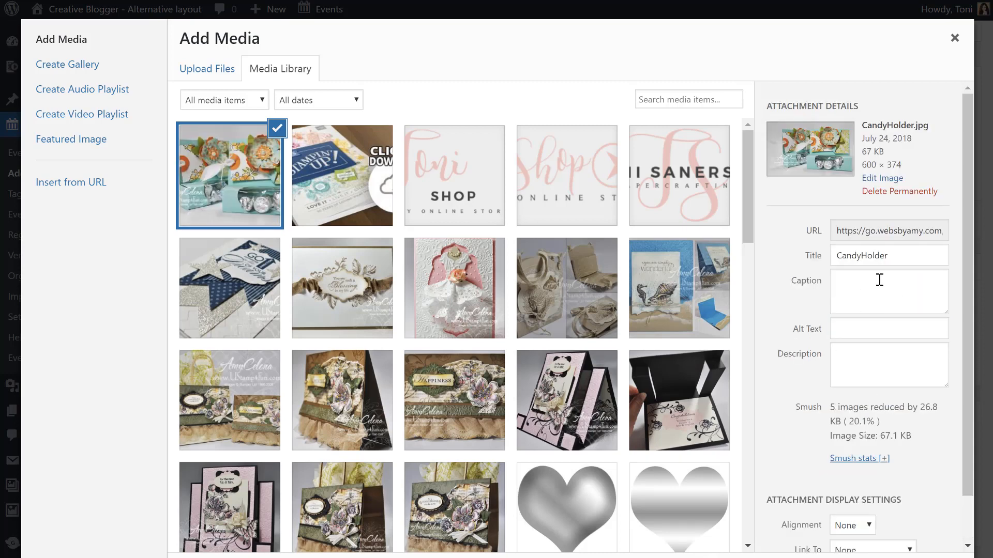
click(882, 323)
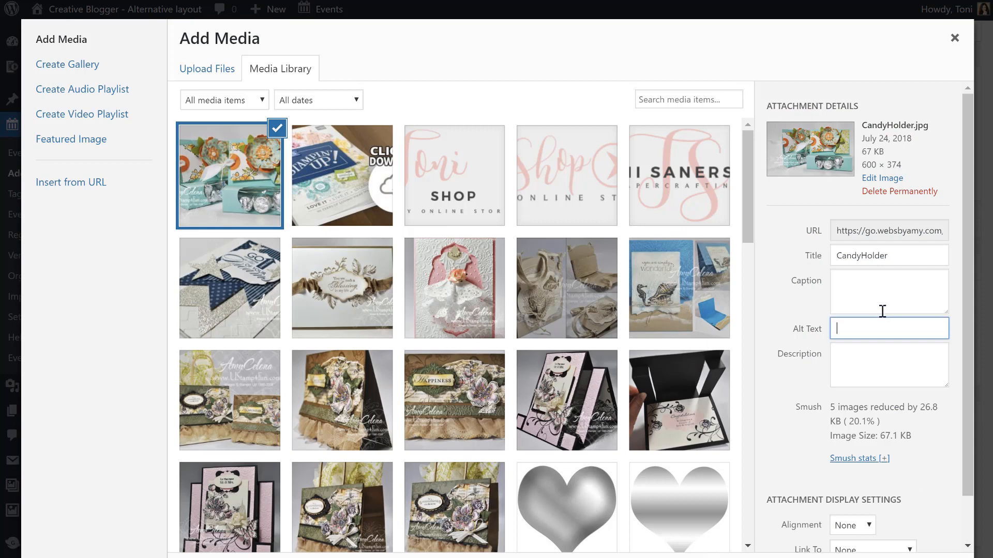
text(Candy Gift Ca)
key(BackSpace)
text(Box Class)
key(Escape)
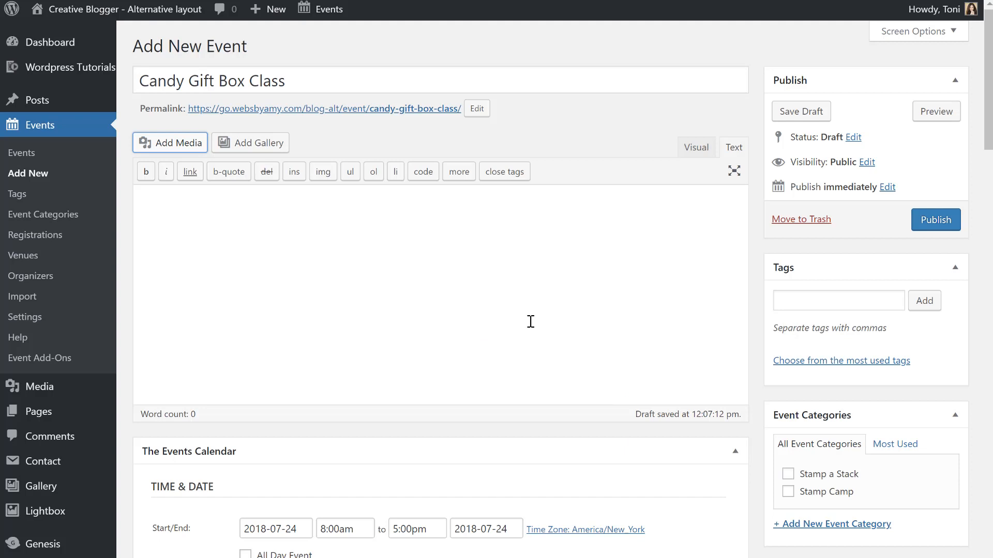
Paste the description text on a new line above the image.
click(693, 149)
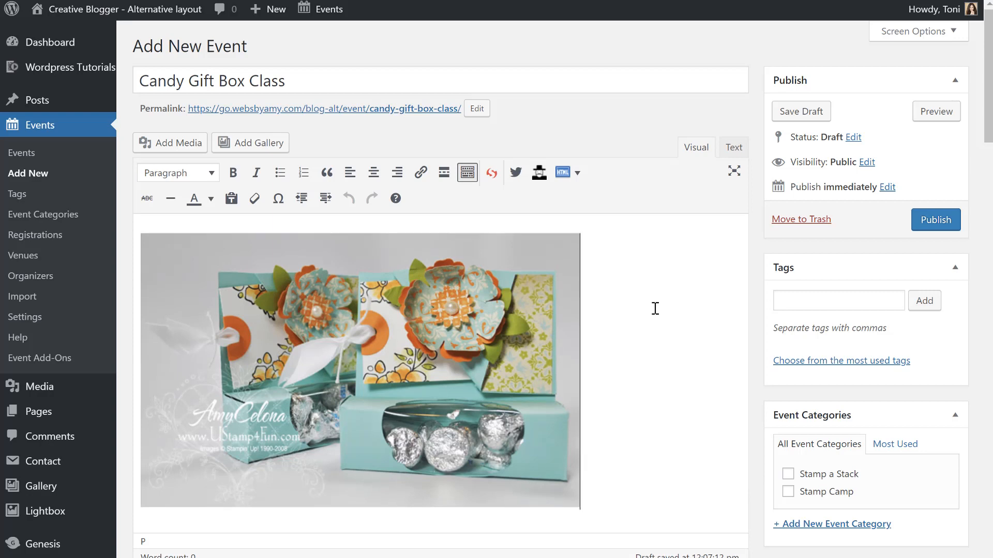
key(Left)
key(Return)
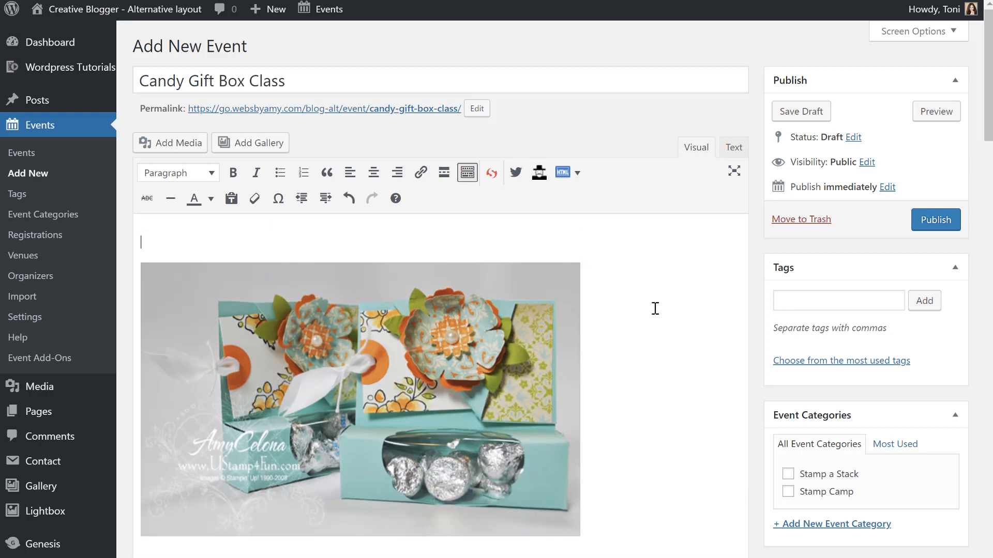
text(Make a beautiful gift box from a half sheet of cardstock! Leave with the template and a set of Designer Series Paper.)
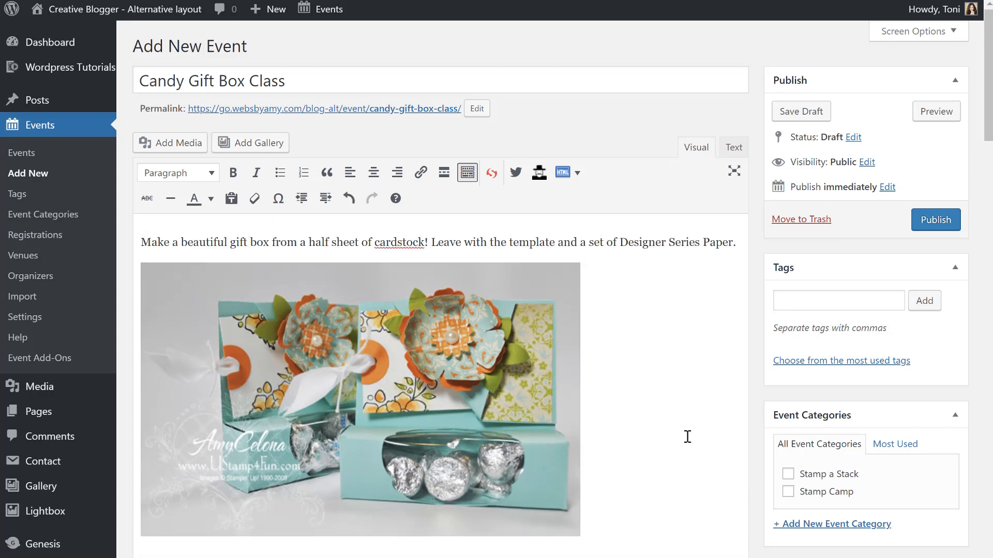
scroll(688, 435, down, 3)
scroll(687, 436, up, 3)
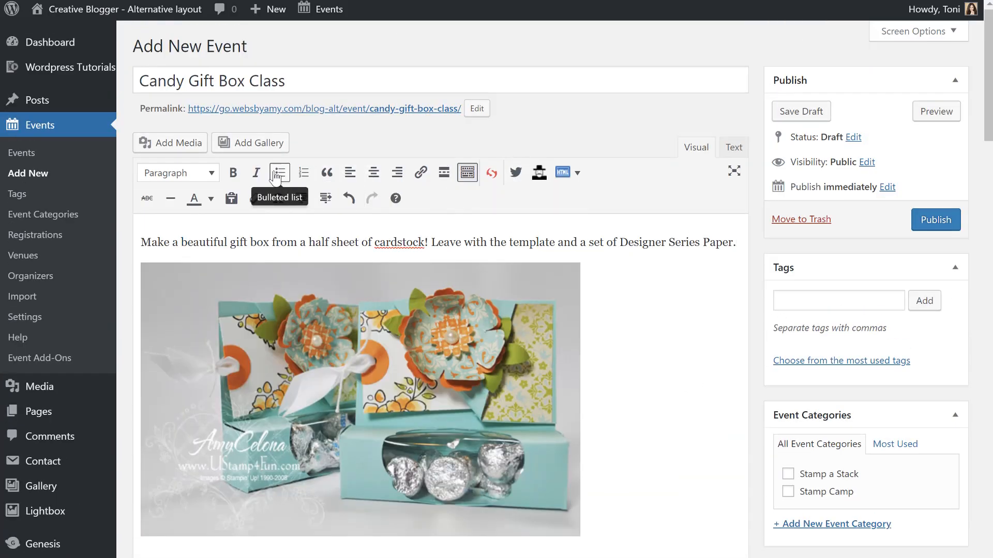
Add the sentence 'Bring your own scissors and glue.' and make it italic.
click(256, 173)
text(b)
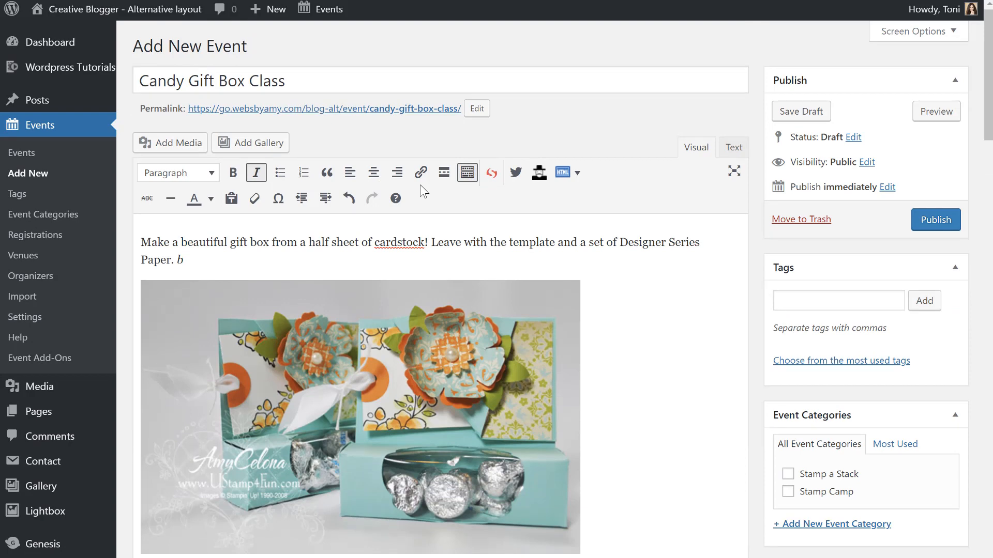
key(BackSpace)
text(Bring)
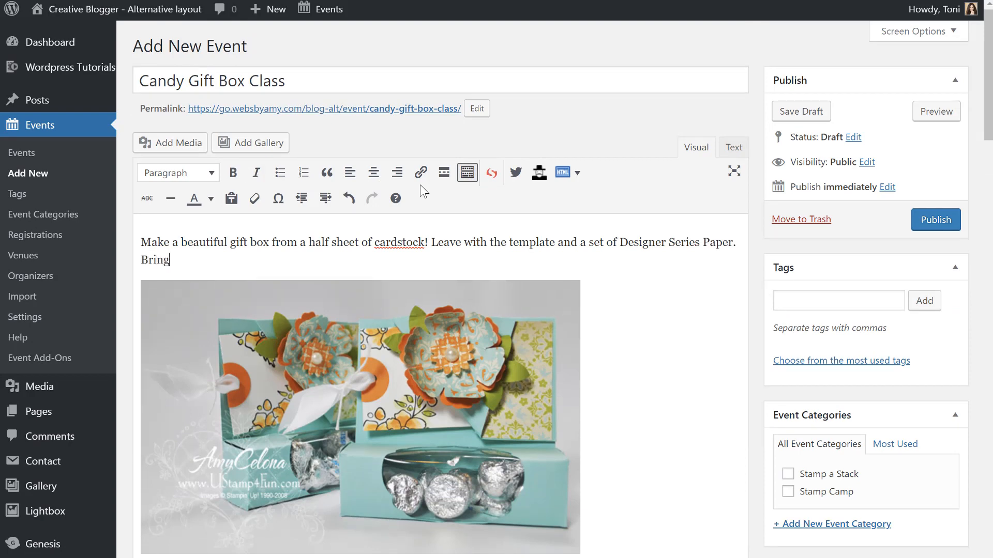
text( your own scissors and )
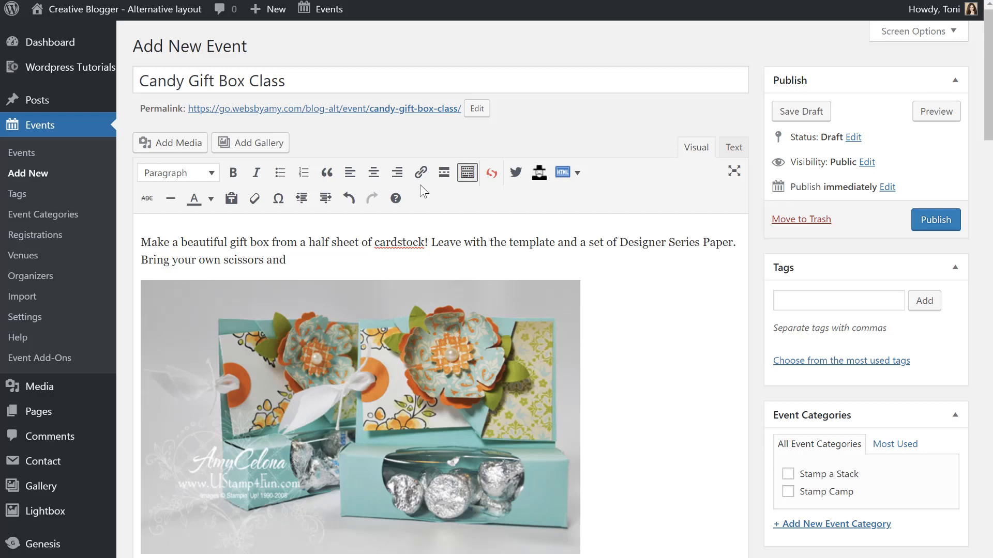
text(glue.)
drag(141, 260, 385, 260)
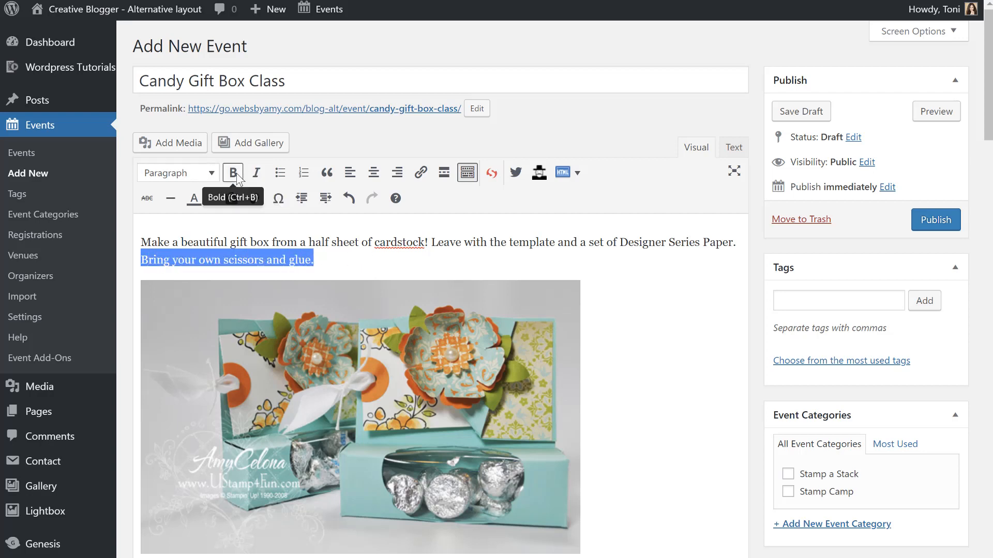
click(256, 172)
click(621, 380)
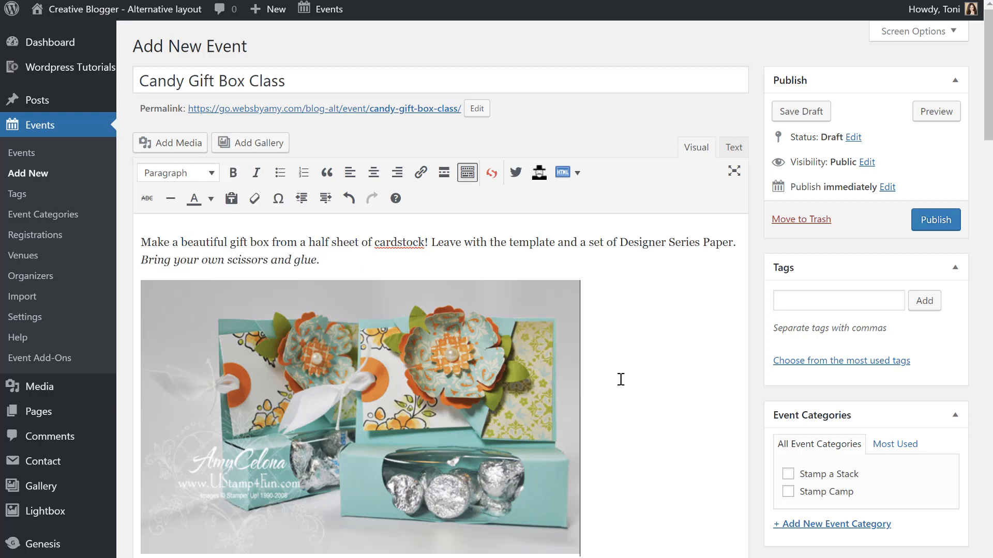
Set the event date to September 2, 2018 with a 3:00pm start time.
scroll(621, 379, down, 7)
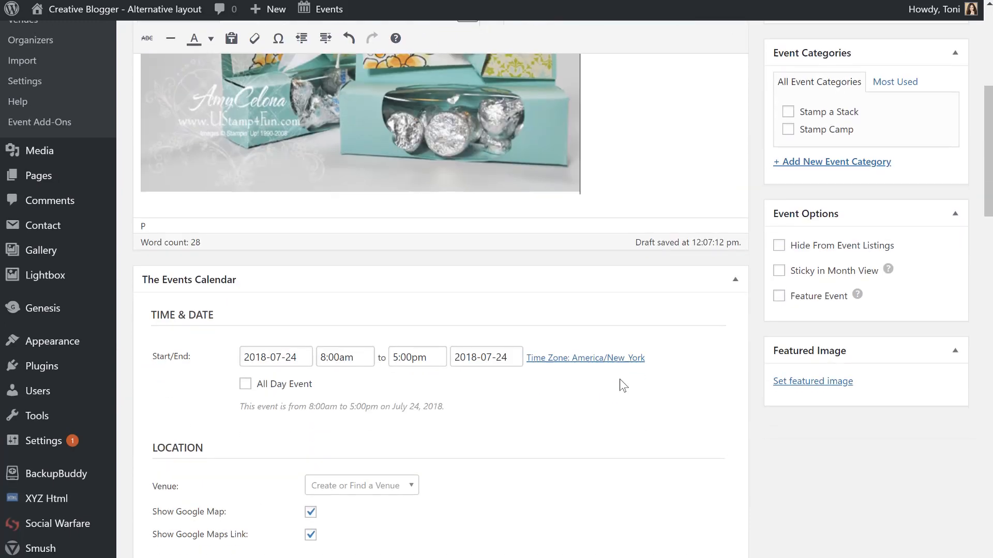
click(286, 356)
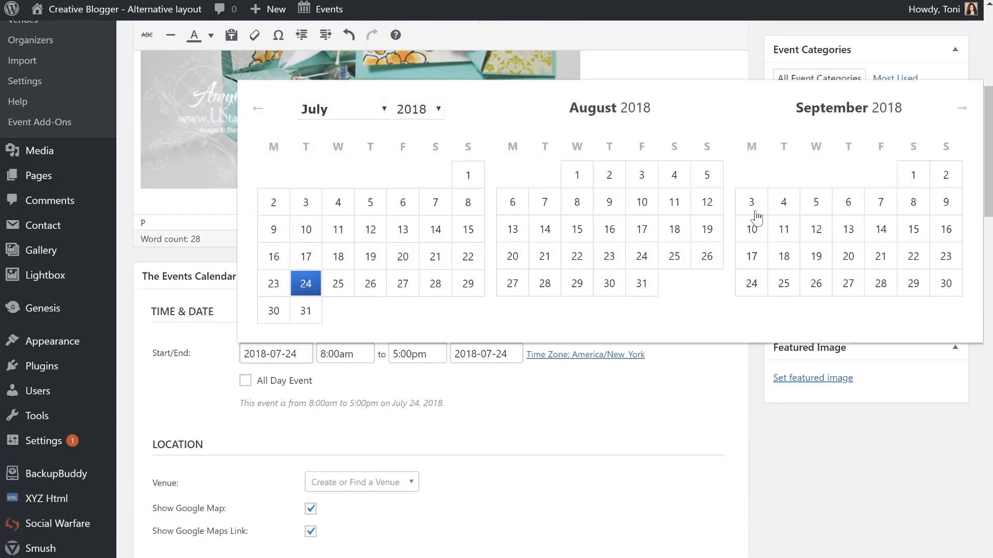
click(944, 176)
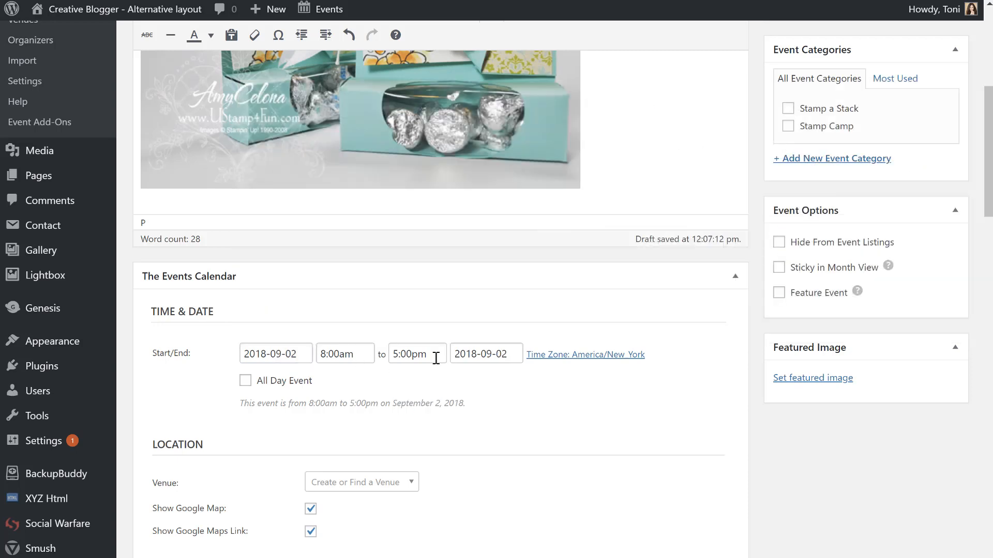
click(346, 356)
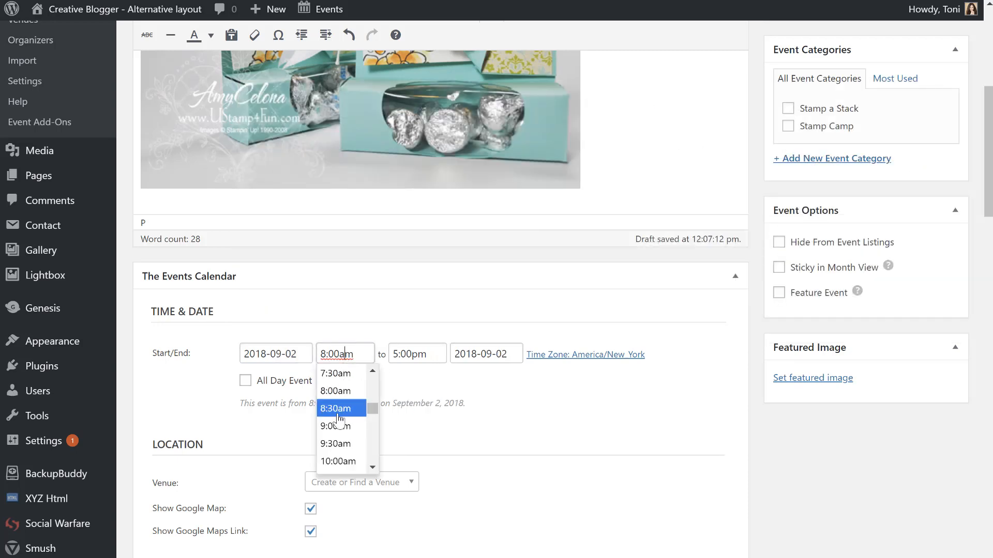
scroll(337, 437, down, 4)
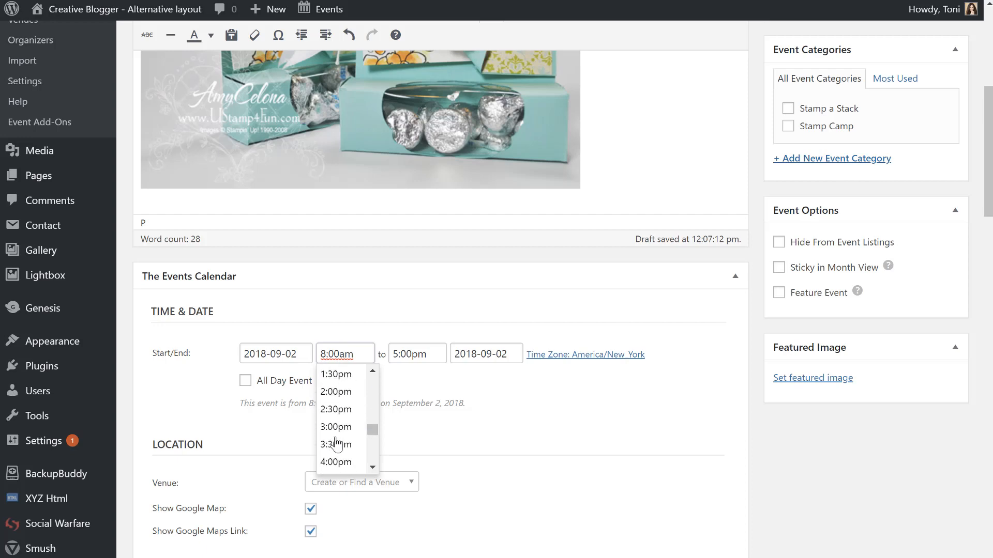
click(336, 417)
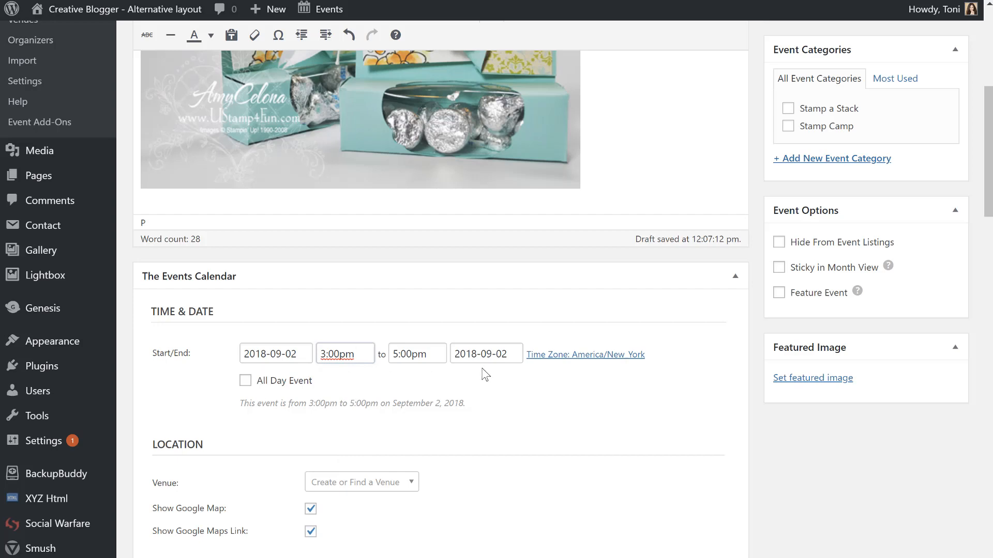
scroll(476, 419, down, 4)
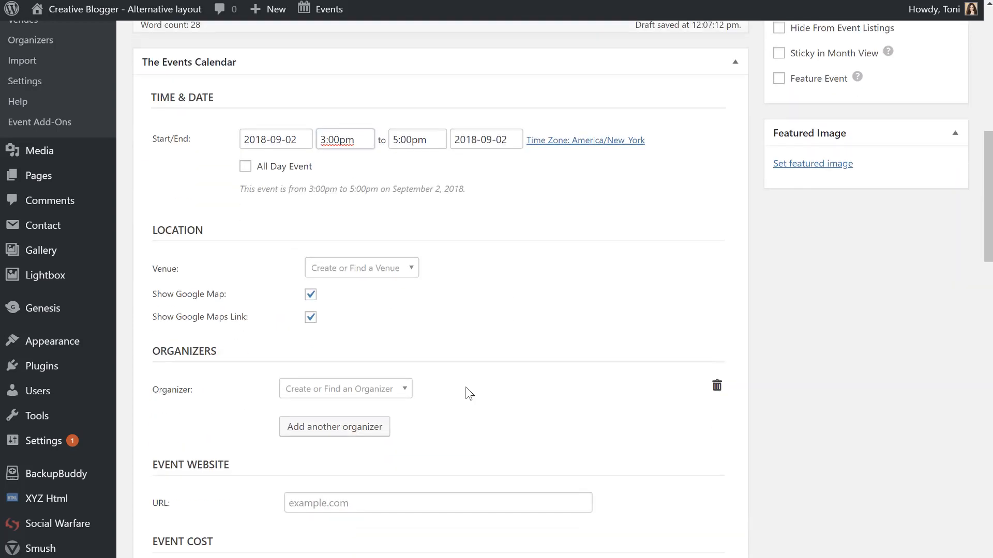
Create a new venue named after the host's stamping suite from the Venue dropdown.
click(382, 265)
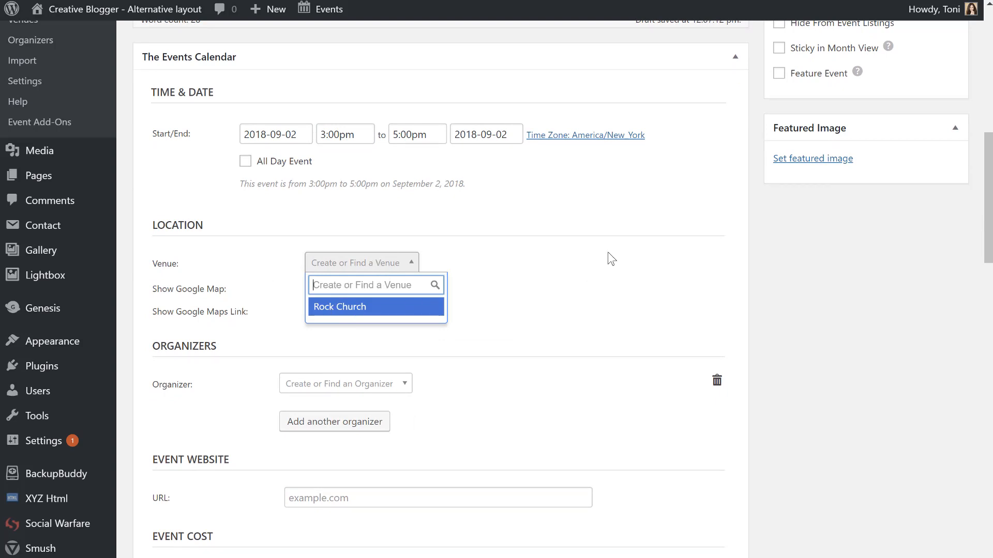
text(Tin)
key(BackSpace)
key(BackSpace)
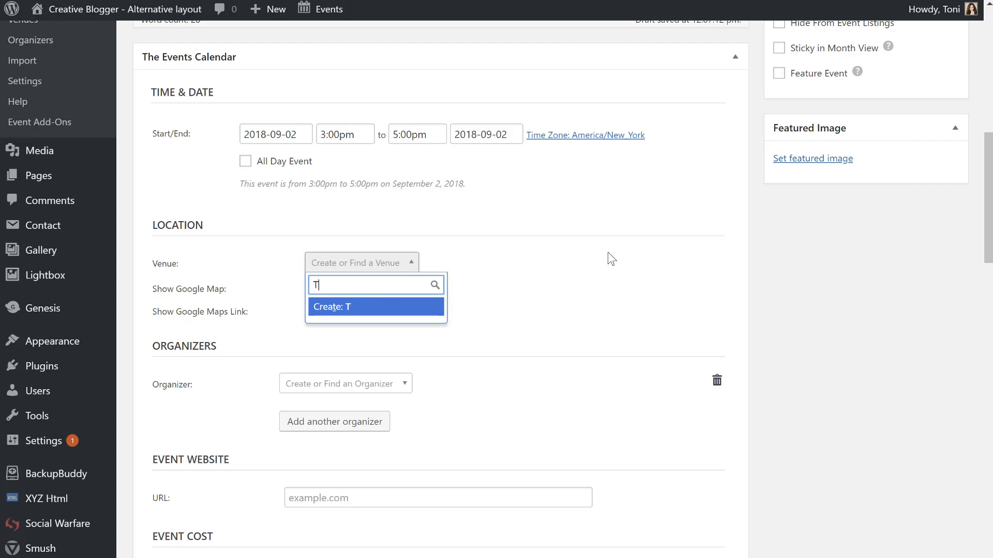
text(oni's Stampin' Suite)
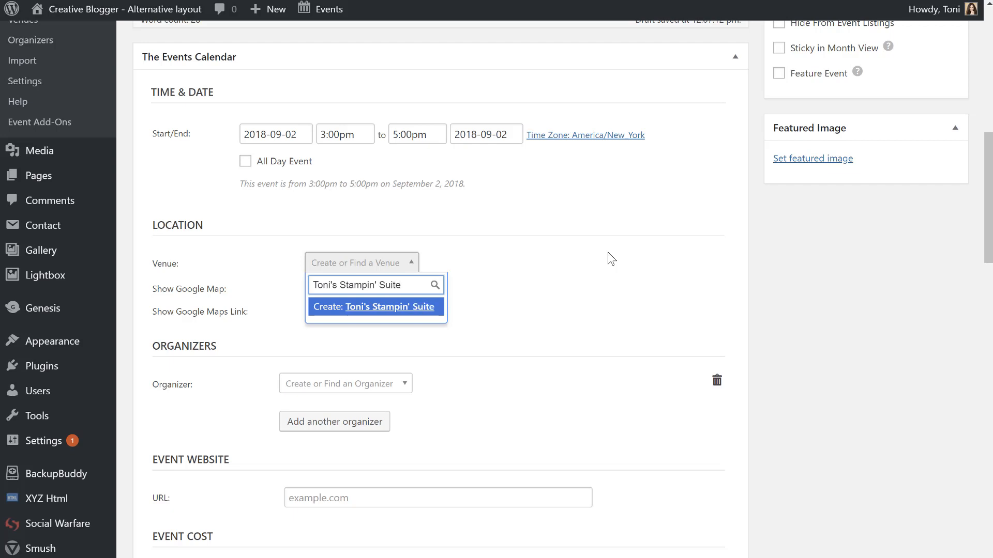
click(608, 253)
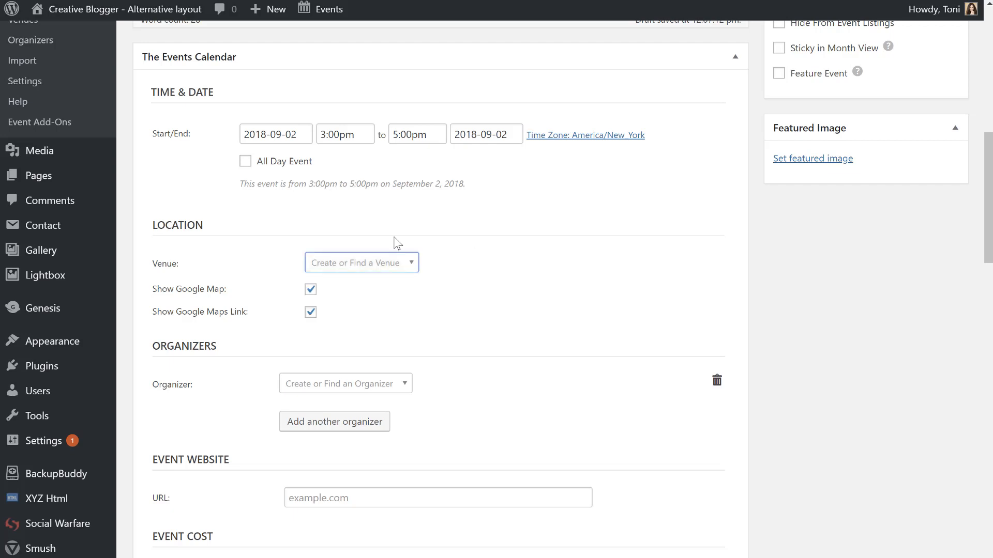
click(374, 259)
drag(424, 285, 303, 285)
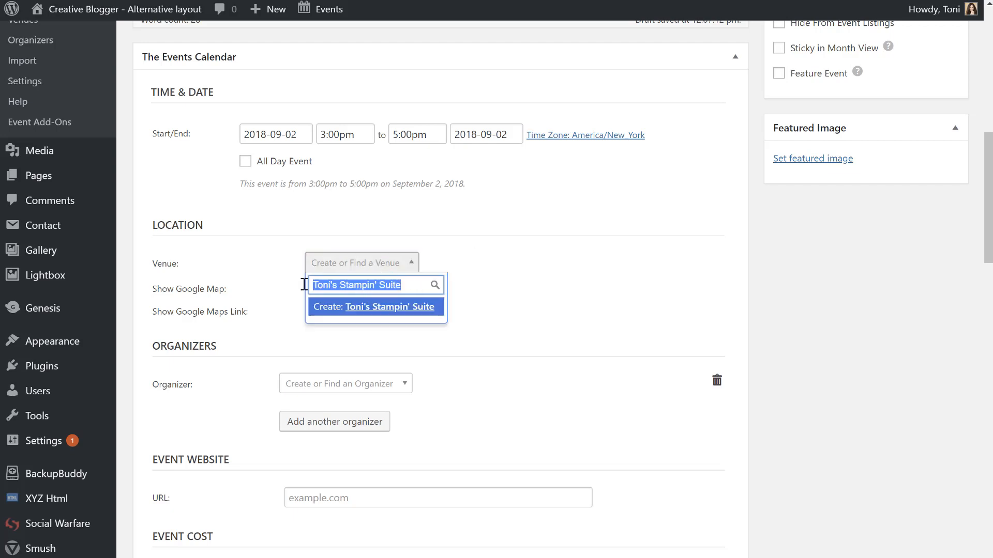
key(Return)
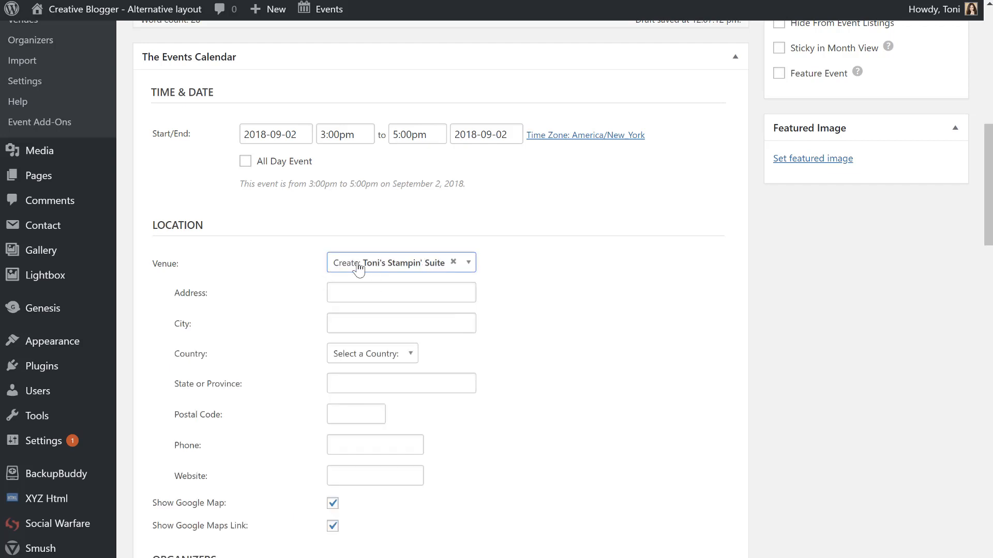
Turn off Show Google Map and Show Google Maps Link for the new venue.
click(377, 293)
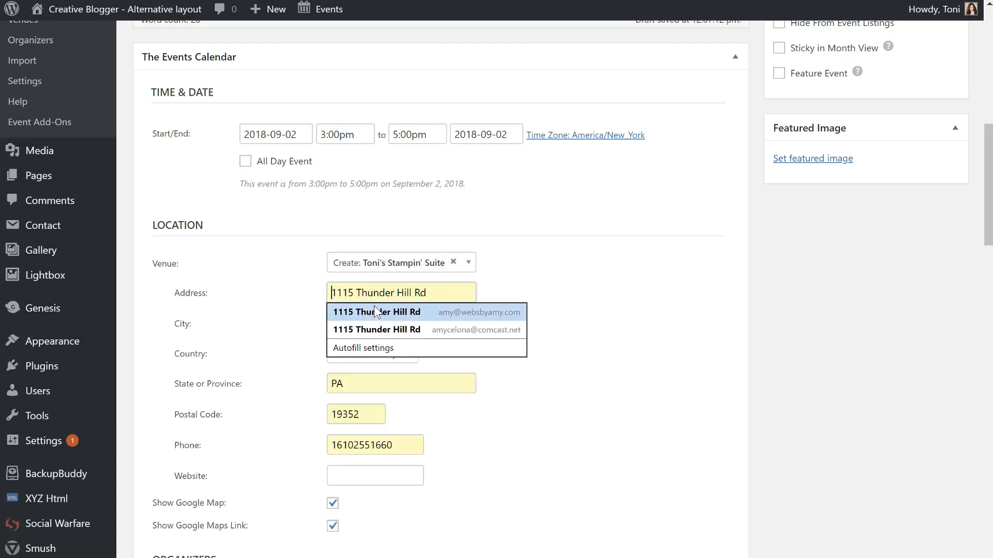
click(639, 285)
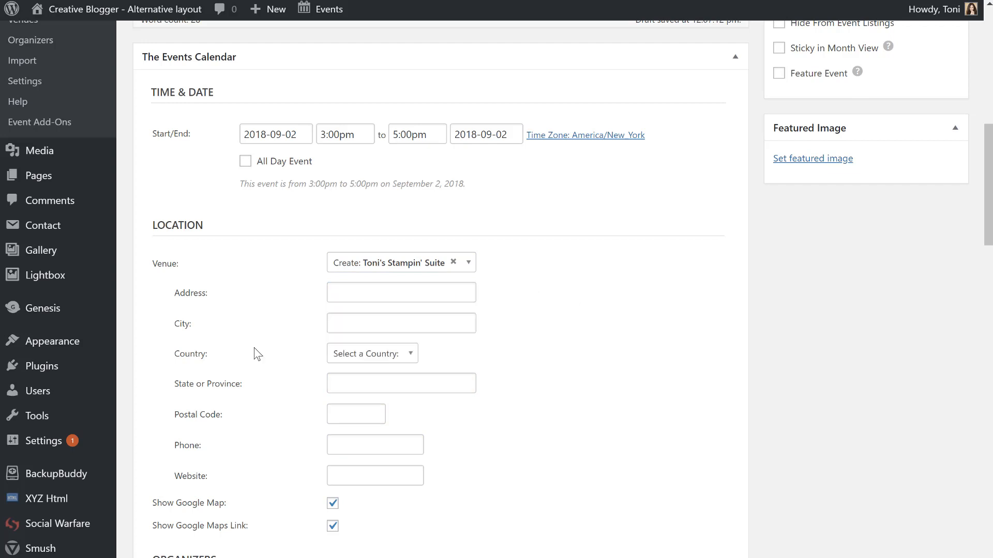
click(332, 503)
click(333, 526)
Extend the italic closing line with 'Email me at … to register', using the host's e-mail address.
scroll(547, 408, up, 10)
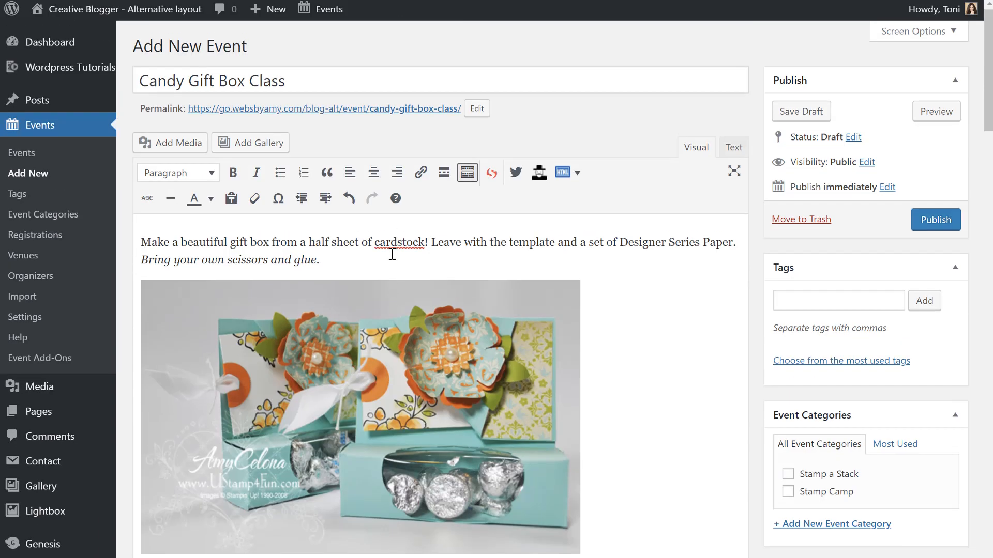
click(392, 254)
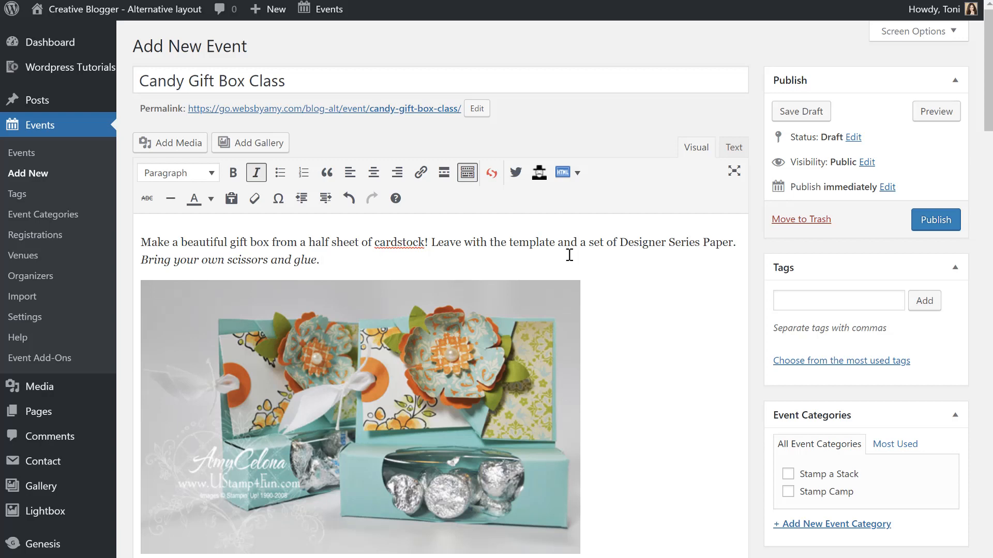
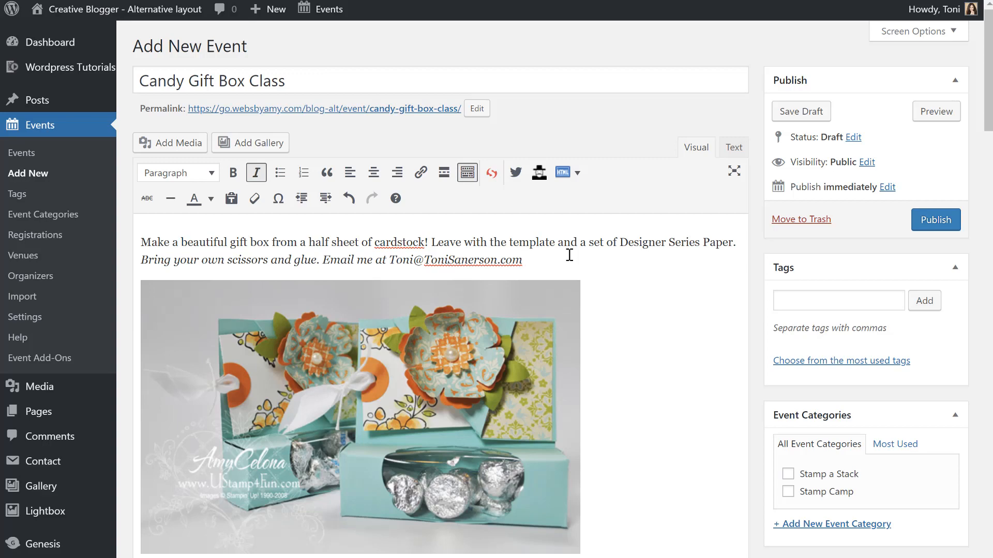
text( to register)
scroll(640, 387, down, 8)
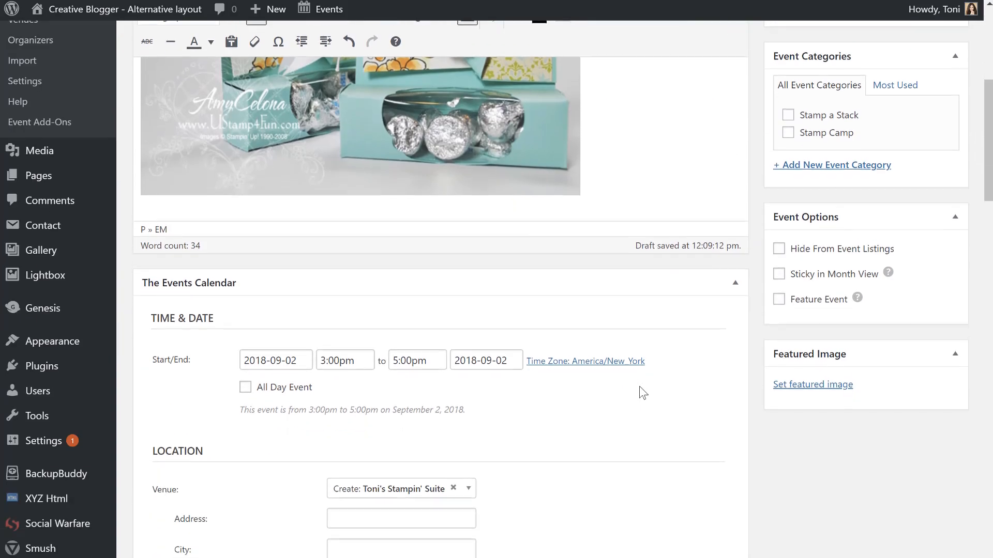
scroll(640, 386, down, 2)
Enter the venue's street address, city and postal code, choosing United States as country.
click(436, 360)
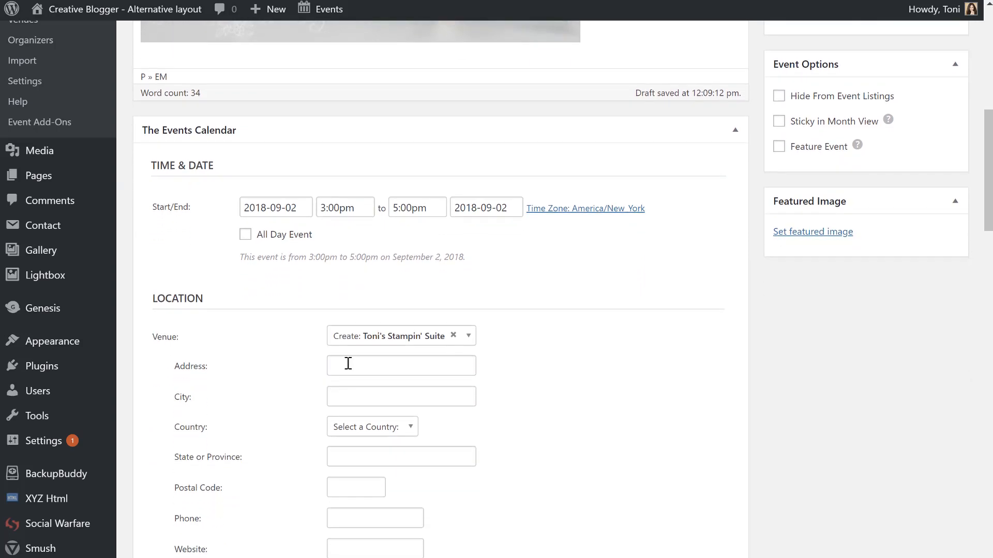
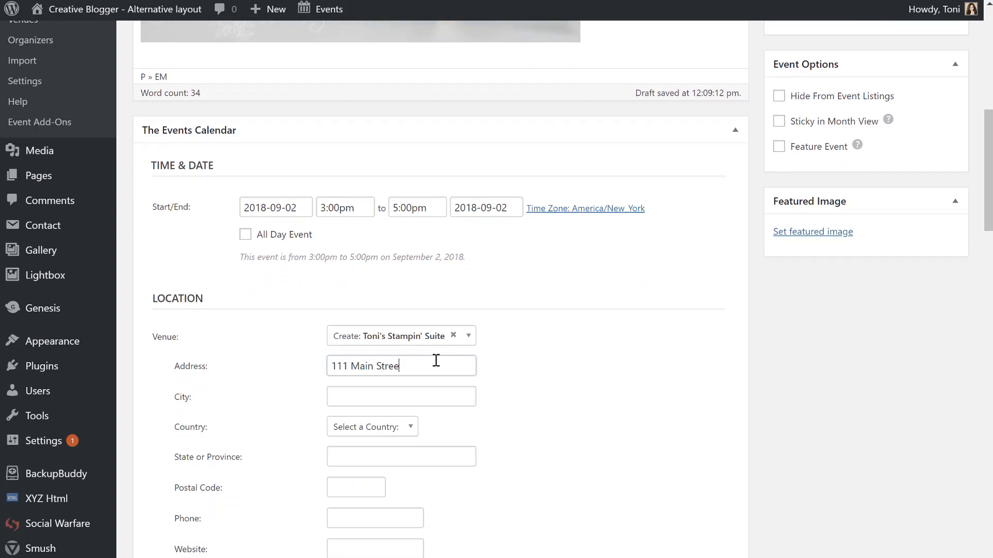
key(Tab)
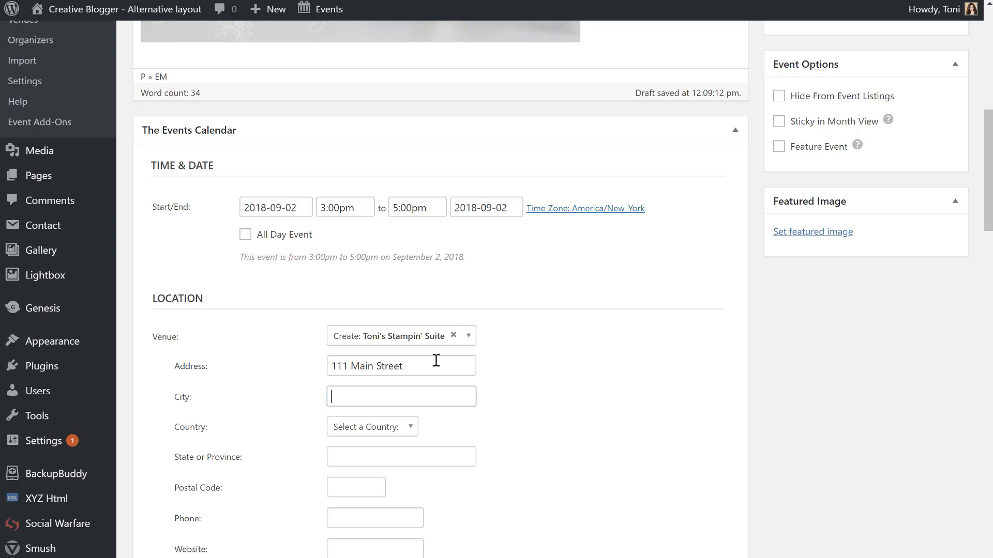
text(Maple Shade)
key(Tab)
text(u)
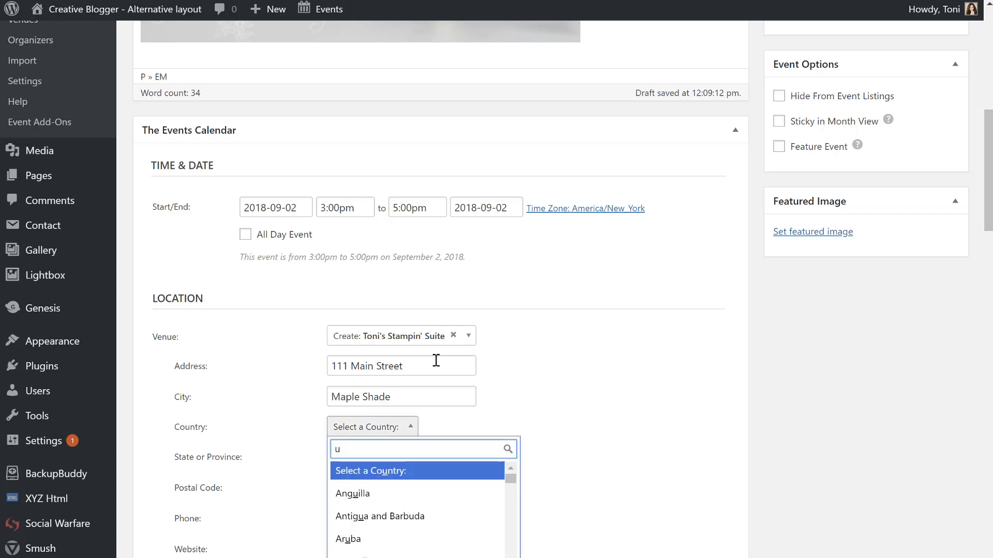
text(nited)
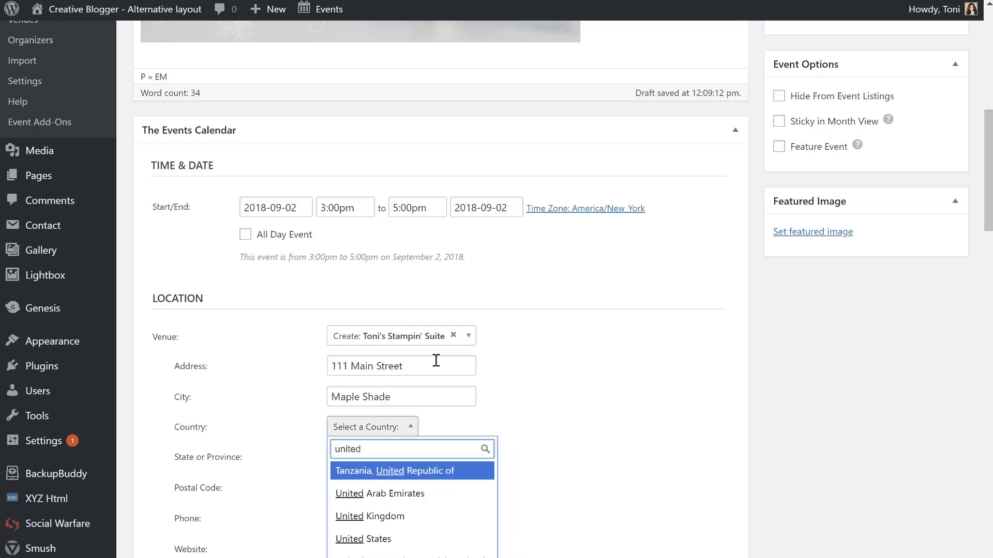
text( sta)
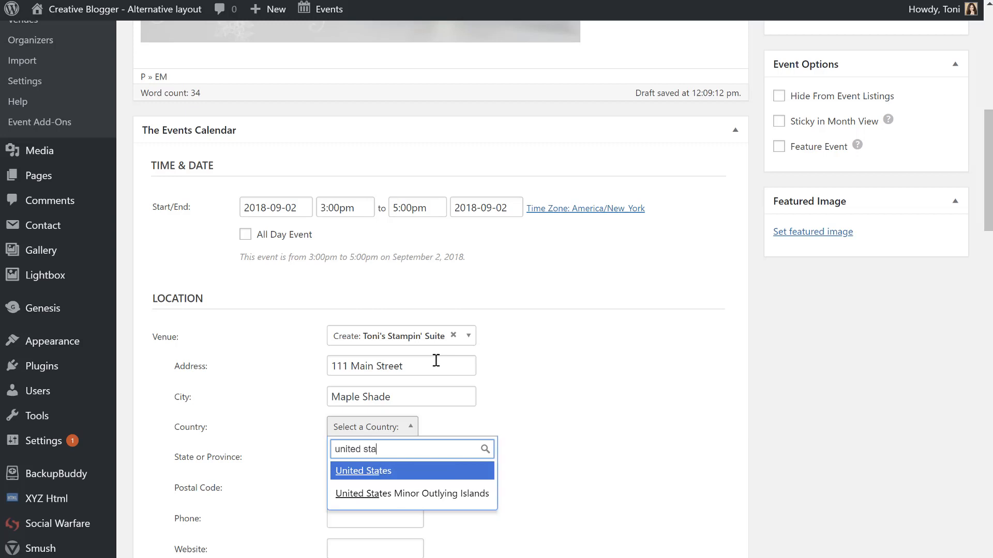
click(396, 474)
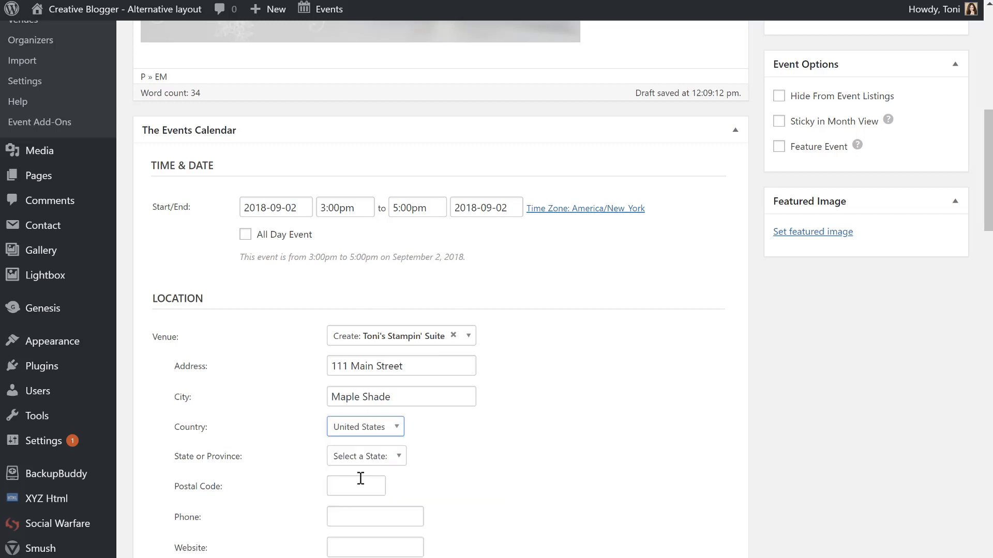
click(360, 478)
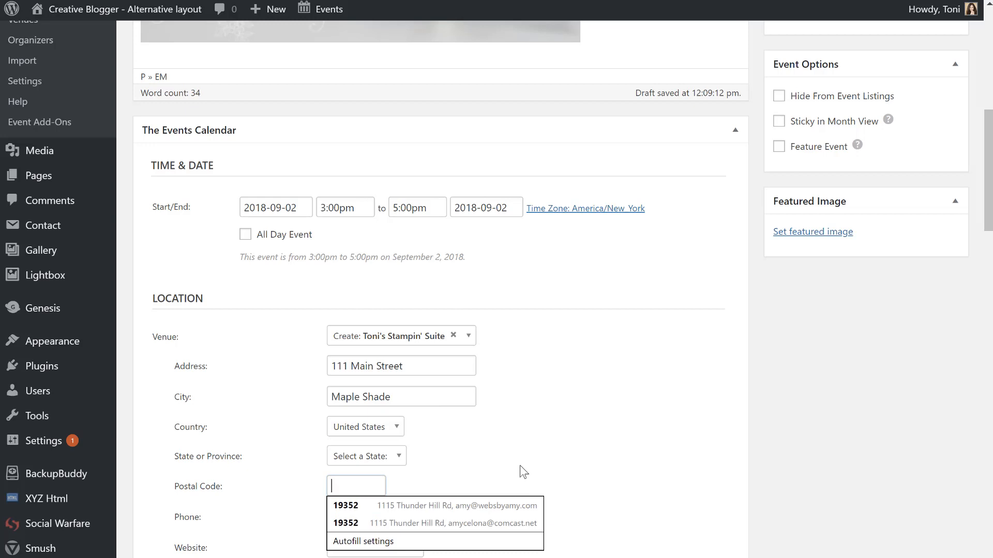
key(Tab)
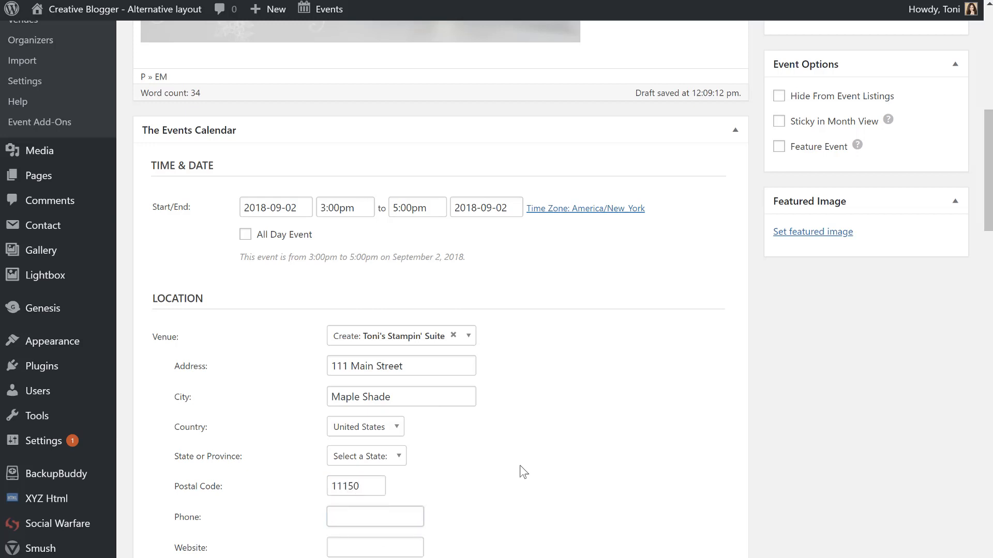
scroll(520, 466, down, 3)
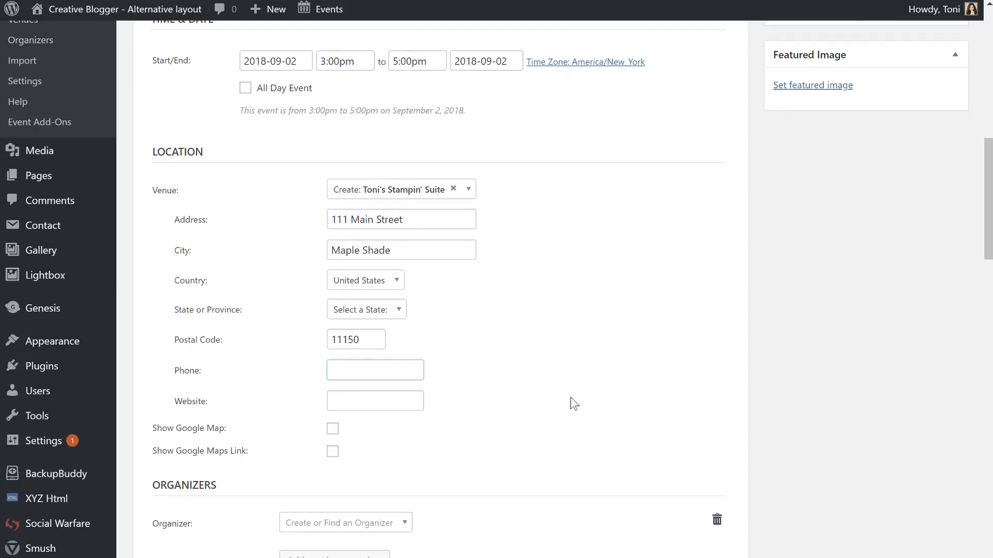
Pick the existing organizer from the Organizer dropdown for the event.
scroll(570, 397, down, 3)
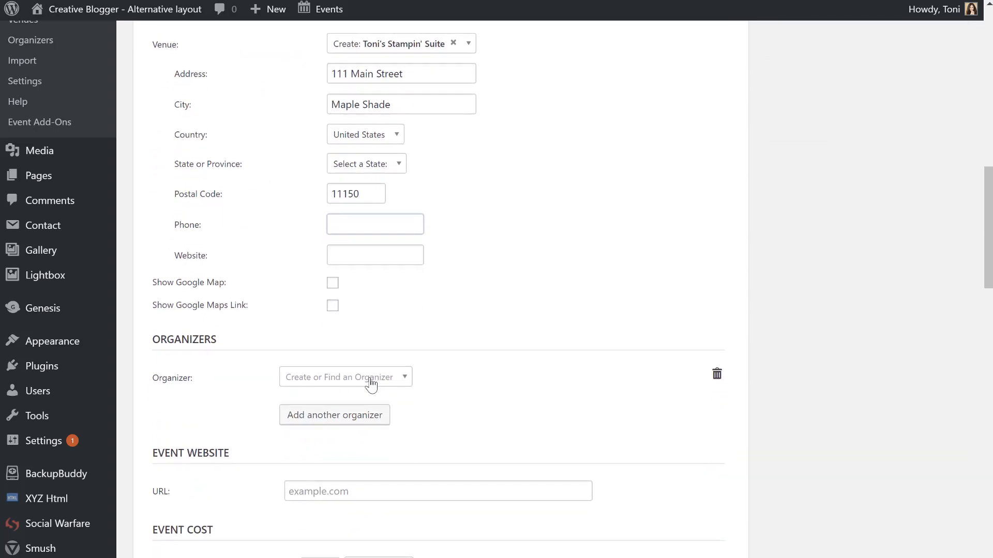
click(371, 382)
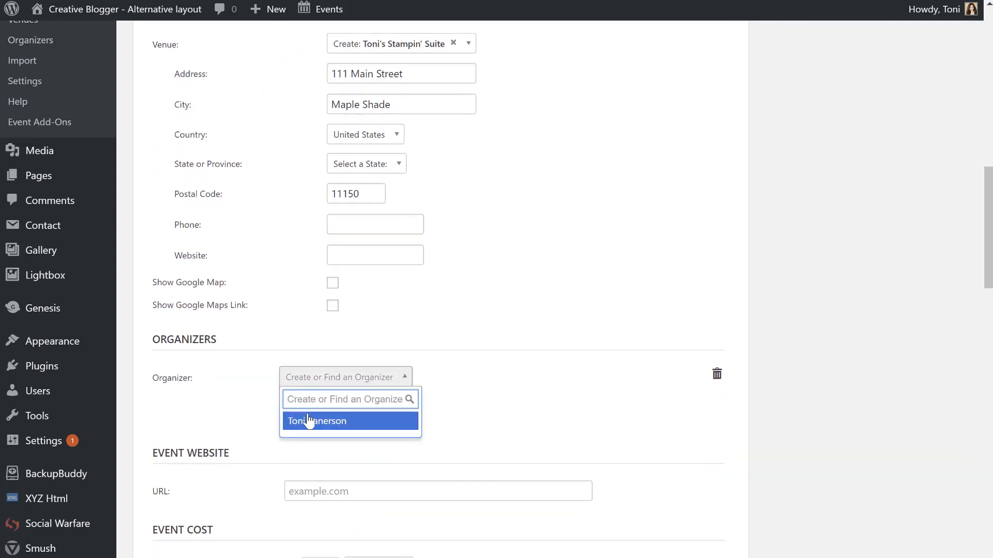
click(289, 418)
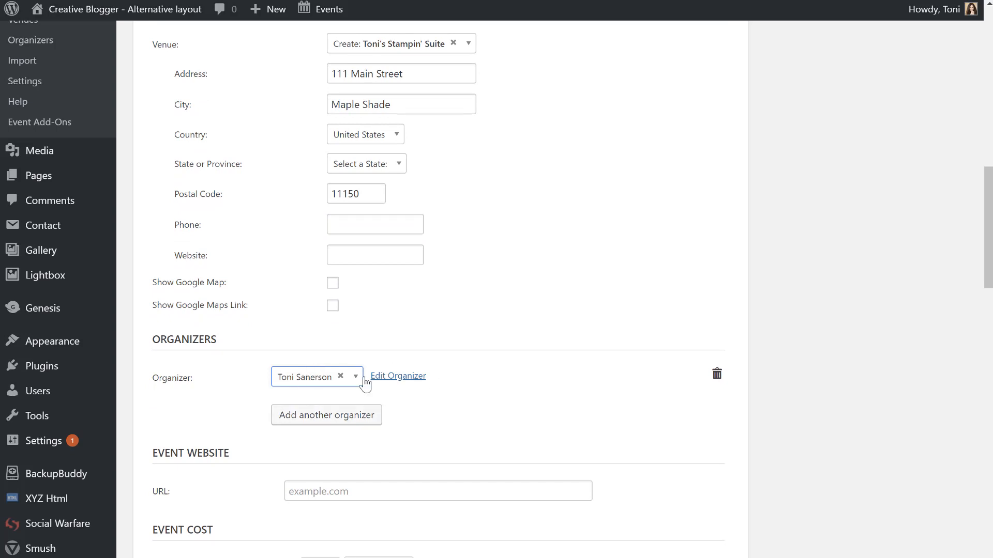
scroll(447, 403, down, 1)
scroll(447, 402, down, 1)
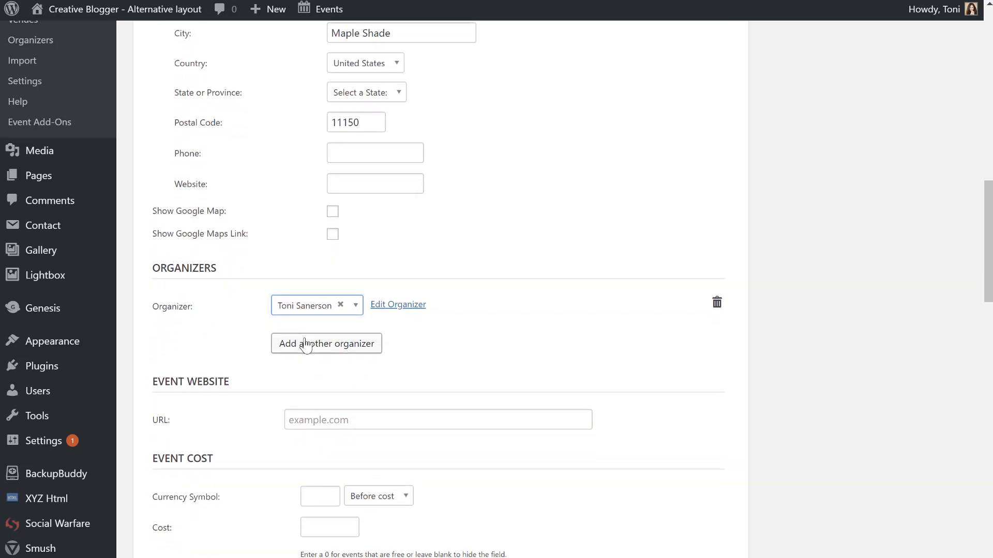
scroll(307, 312, up, 5)
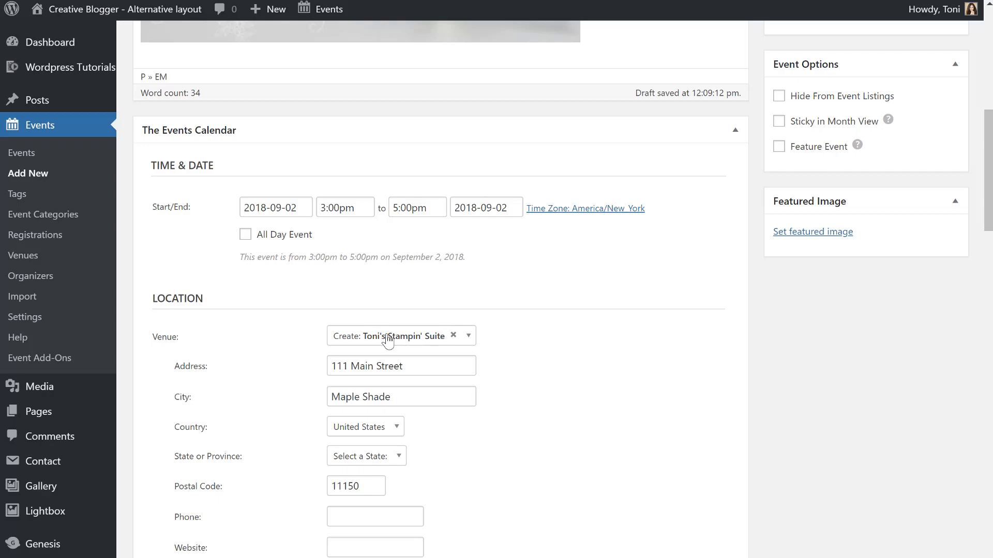
scroll(537, 504, down, 1)
scroll(536, 499, down, 10)
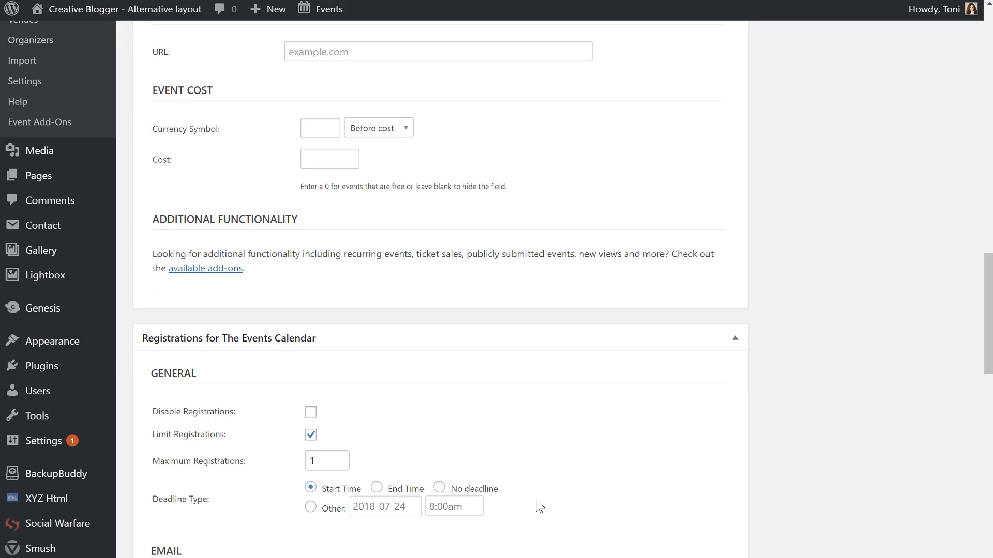
Enter '$' as the currency symbol and 20 as the event cost.
scroll(492, 159, up, 3)
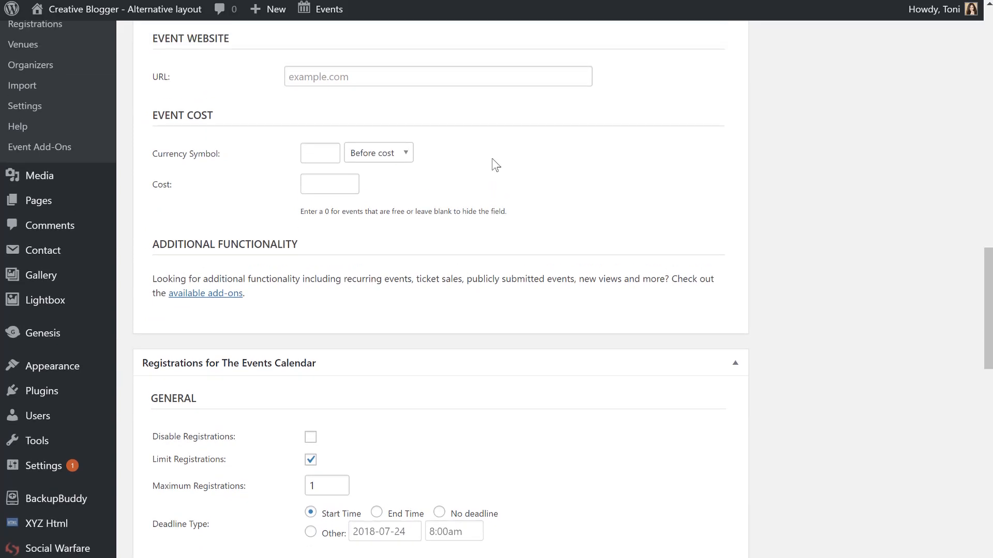
click(335, 201)
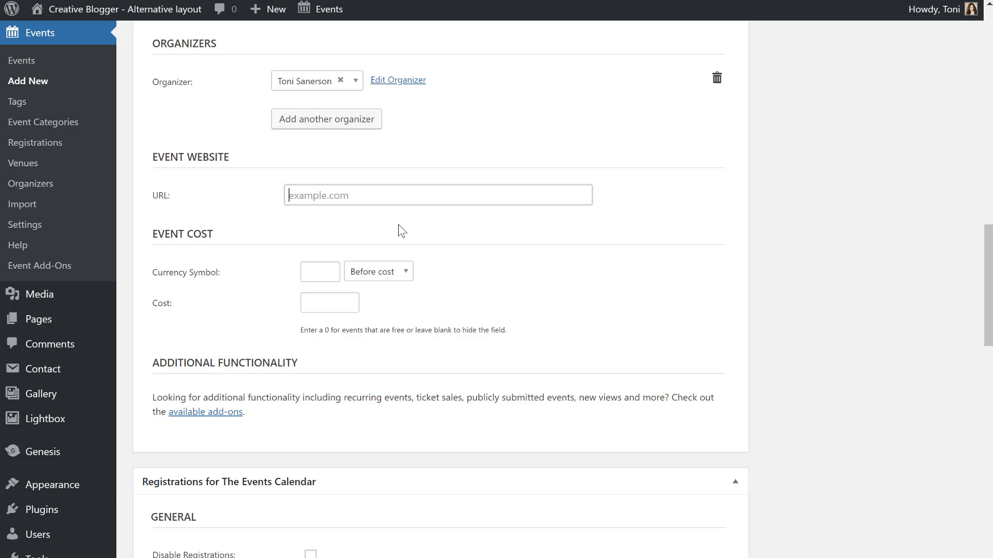
click(336, 268)
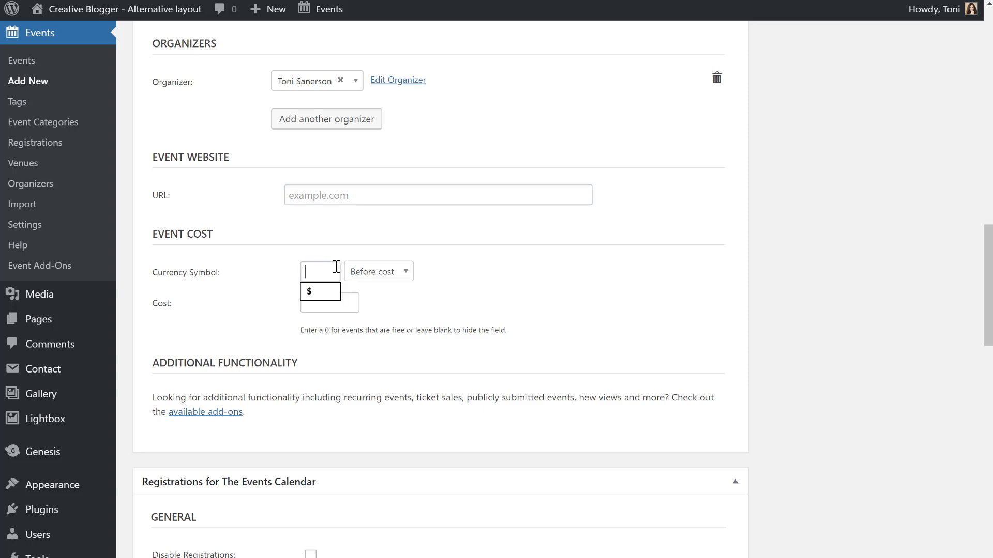
click(313, 301)
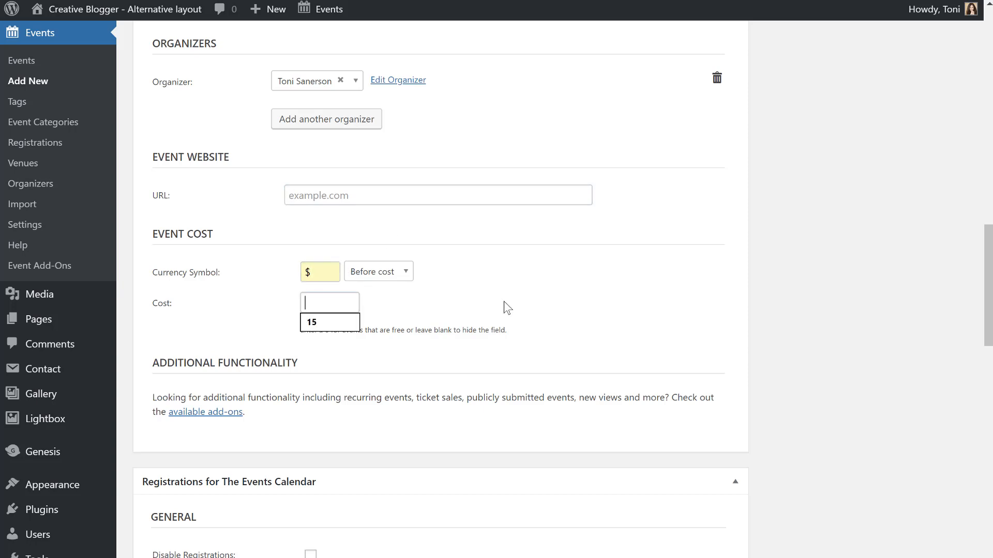
text(20)
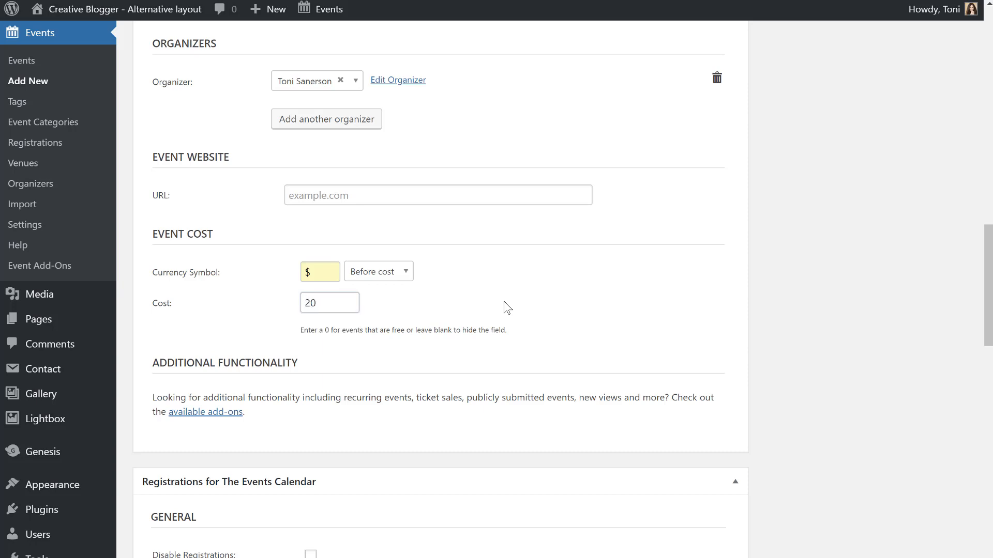
scroll(507, 309, down, 3)
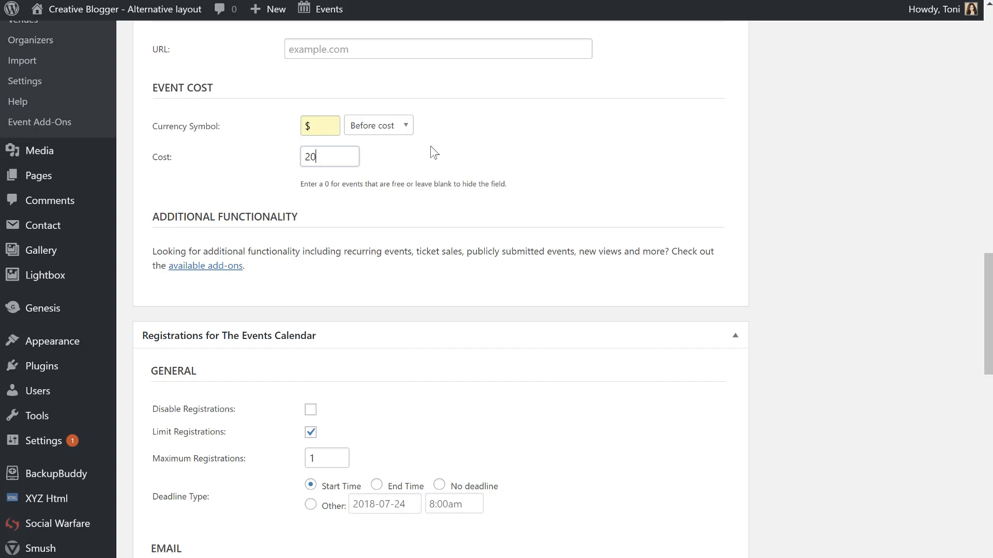
scroll(430, 146, up, 10)
scroll(430, 150, up, 6)
scroll(430, 150, down, 18)
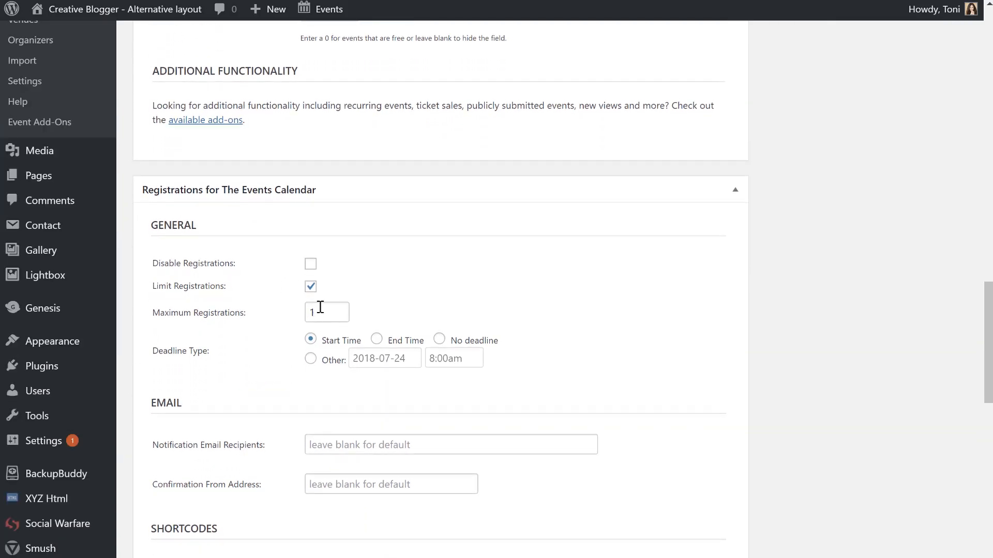
drag(321, 307, 195, 311)
click(333, 350)
drag(362, 342, 308, 346)
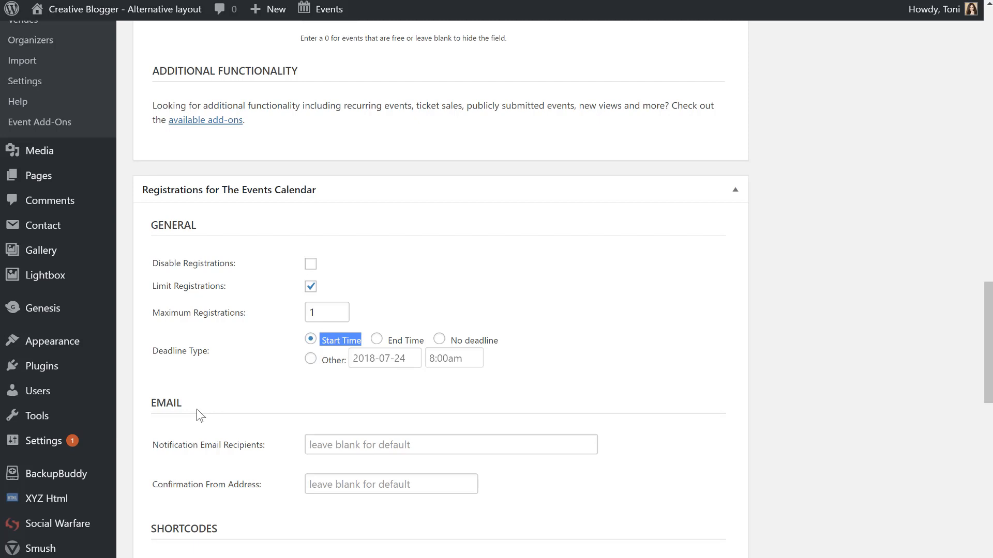
click(331, 437)
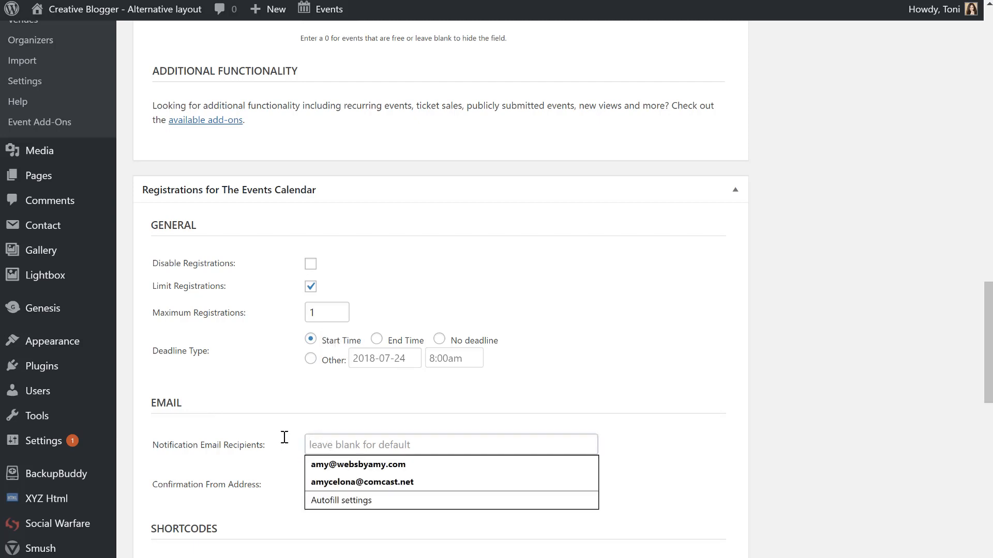
click(257, 441)
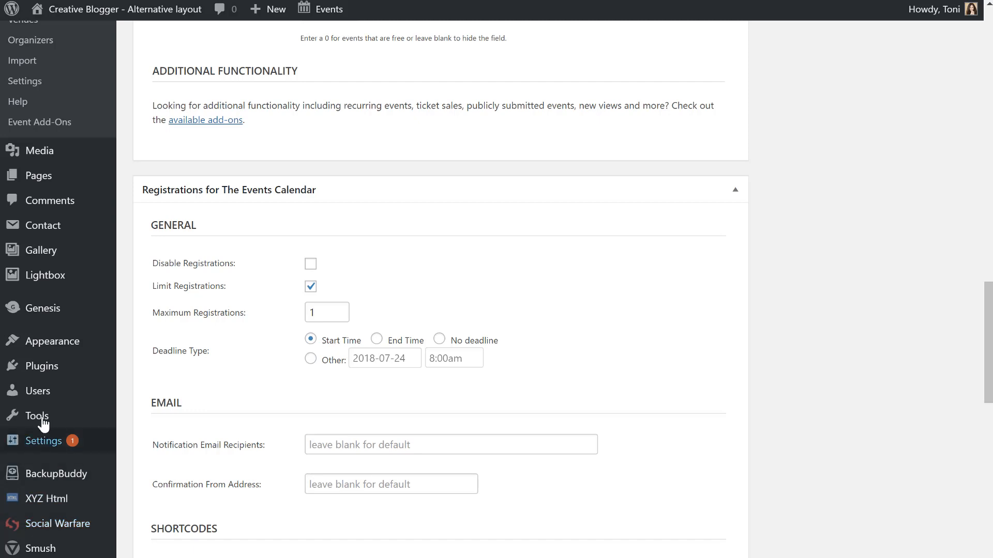
mouse_move(44, 440)
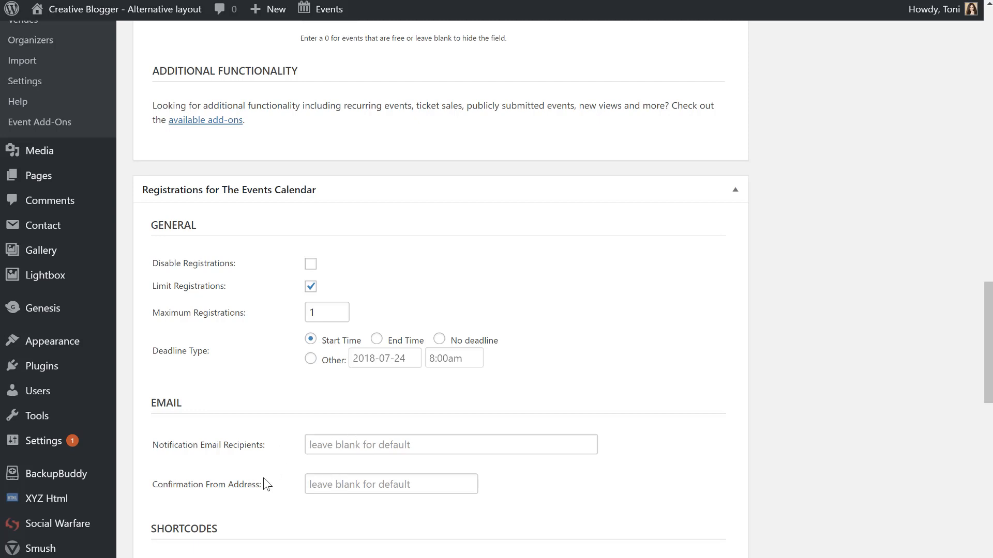
scroll(263, 478, down, 3)
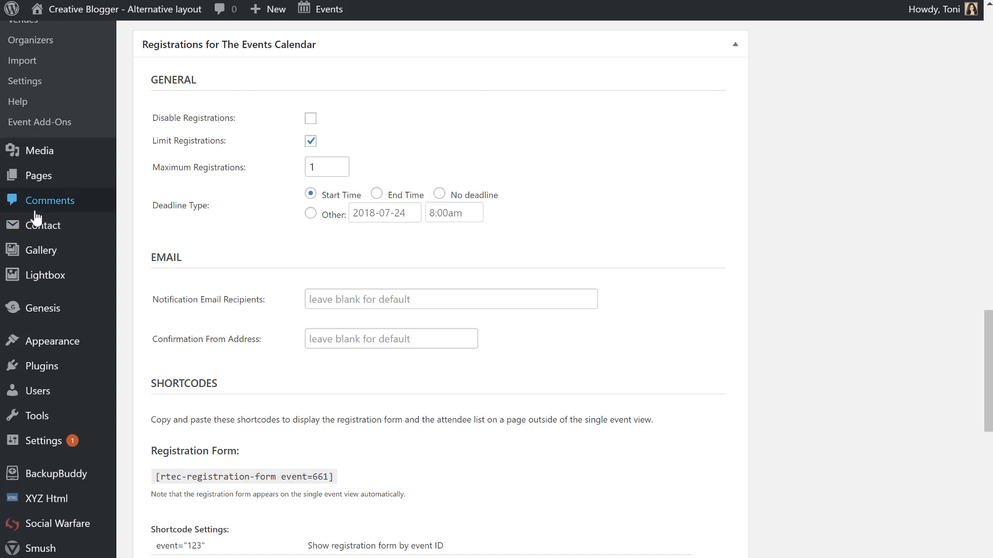
scroll(352, 436, down, 3)
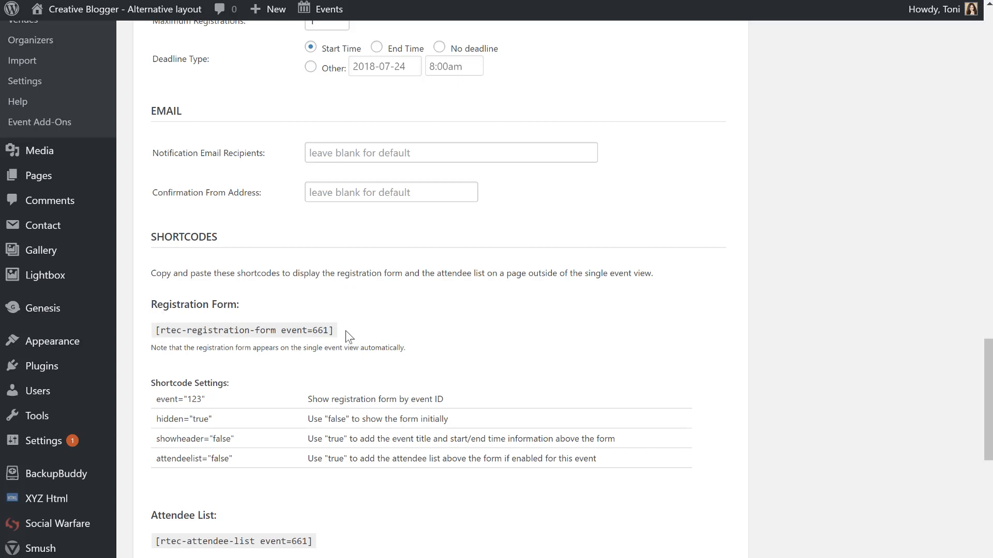
drag(345, 331, 154, 332)
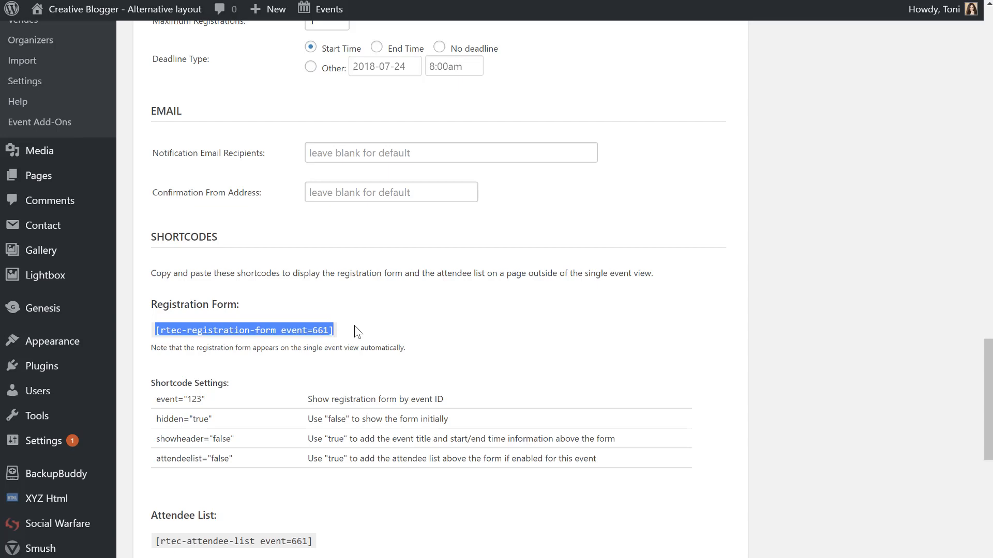
scroll(341, 516, down, 7)
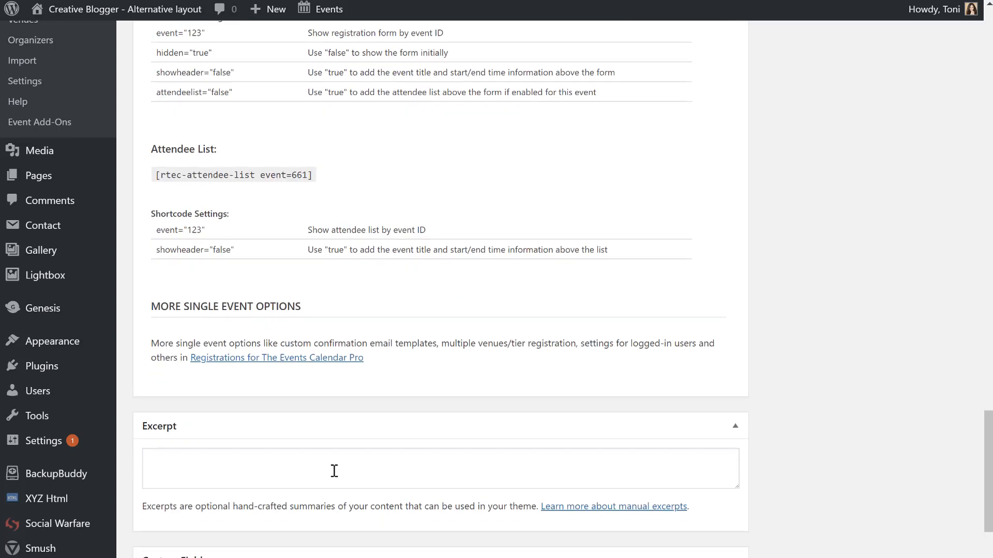
scroll(282, 548, down, 3)
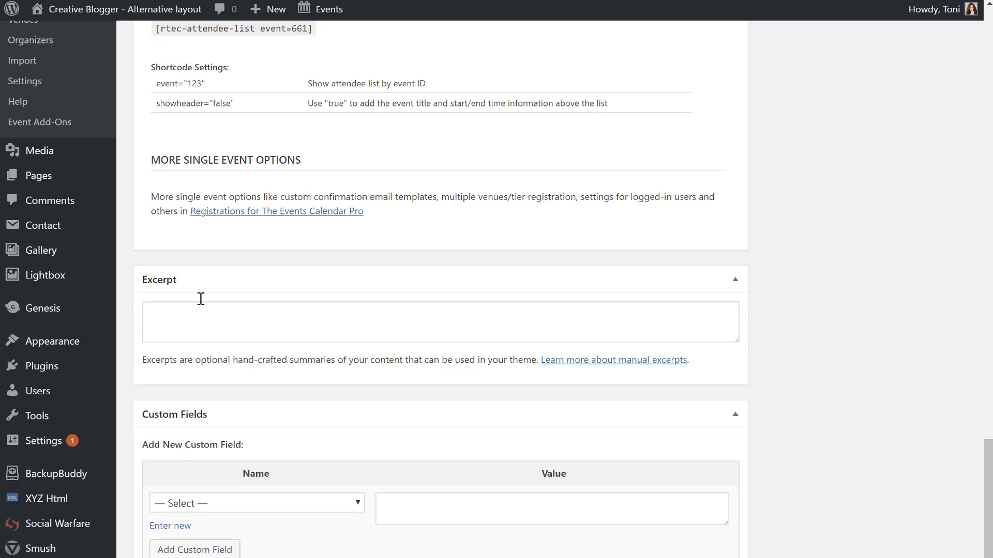
click(202, 320)
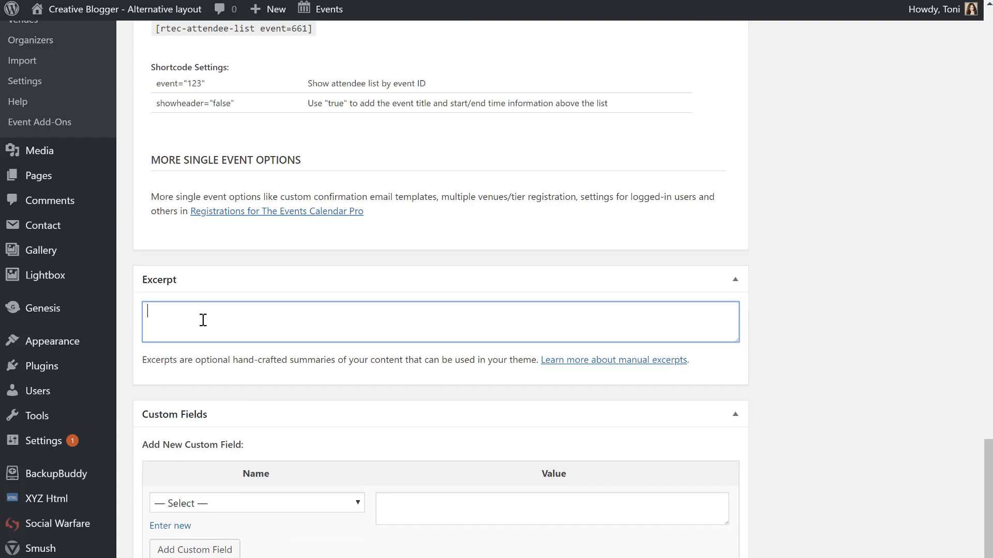
scroll(203, 320, up, 20)
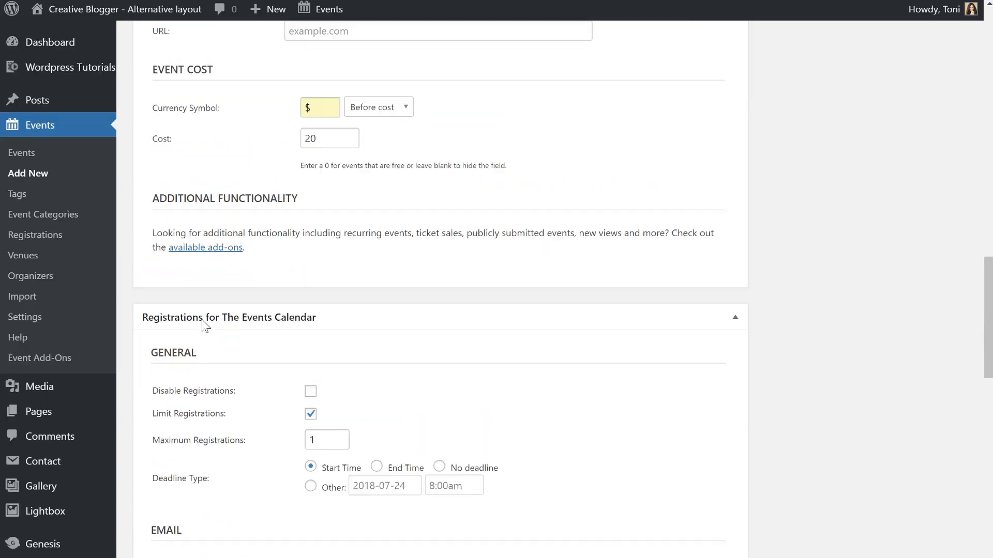
scroll(202, 319, up, 5)
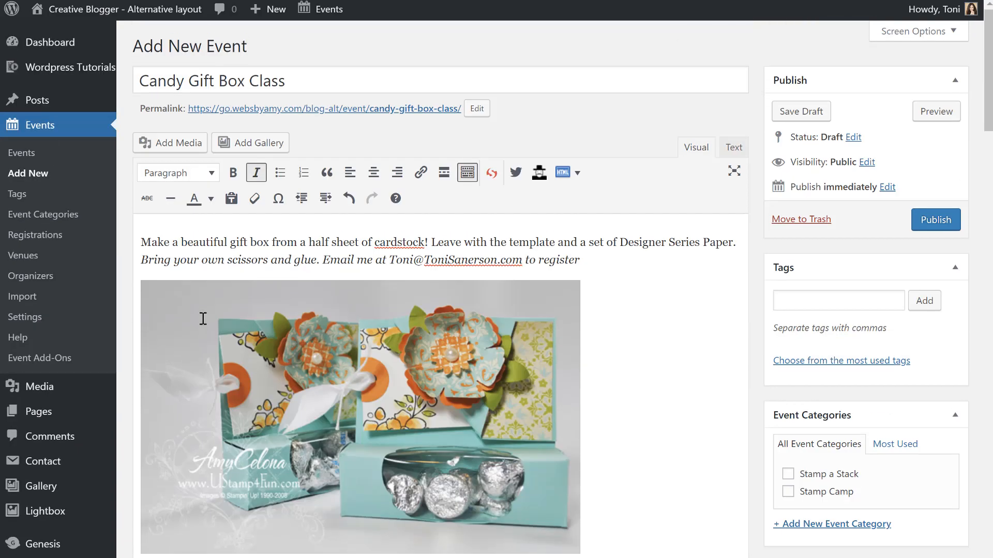
drag(143, 242, 599, 258)
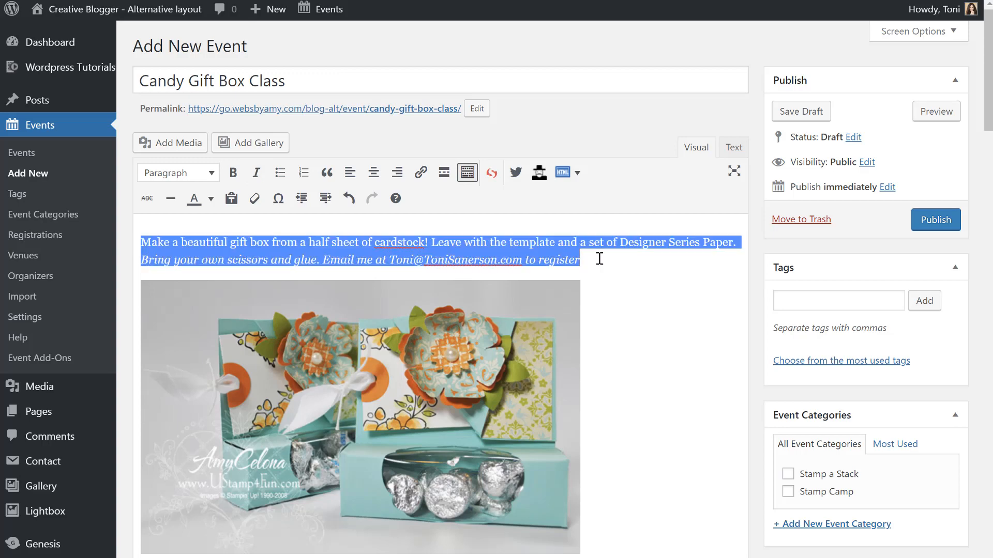
scroll(599, 261, down, 20)
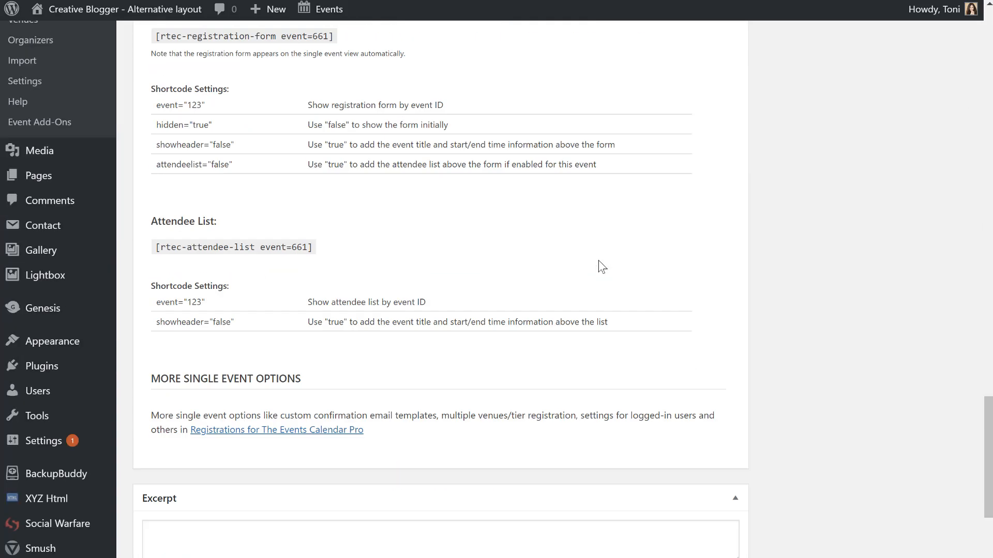
scroll(602, 267, down, 8)
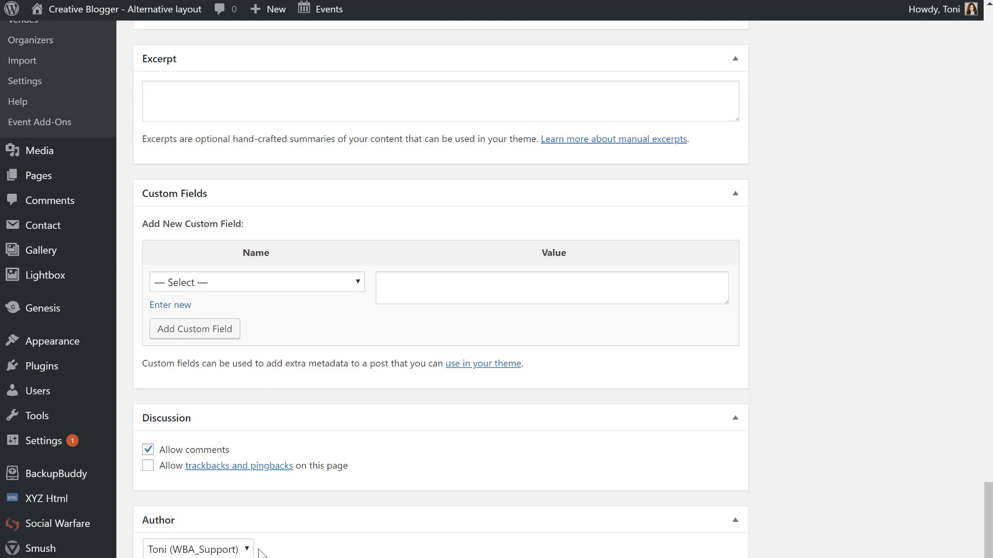
scroll(259, 551, down, 1)
scroll(260, 552, up, 20)
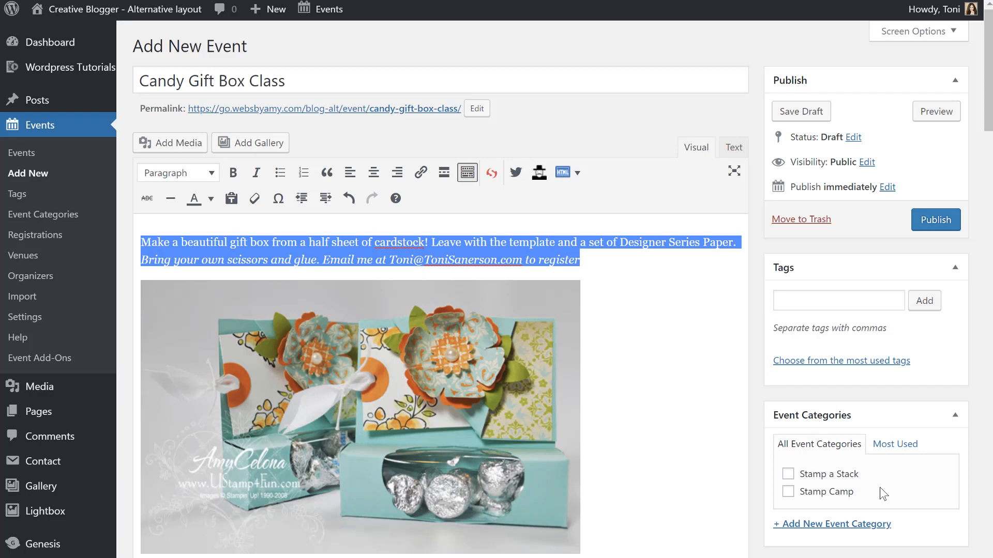
scroll(879, 487, down, 2)
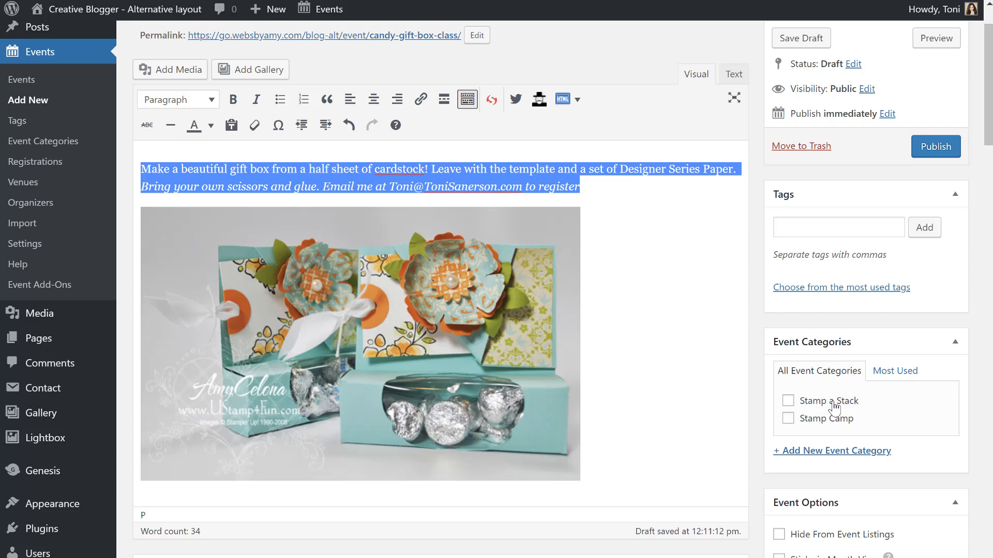
File the Candy Gift Box Class event under the Stamp Camp category.
click(787, 419)
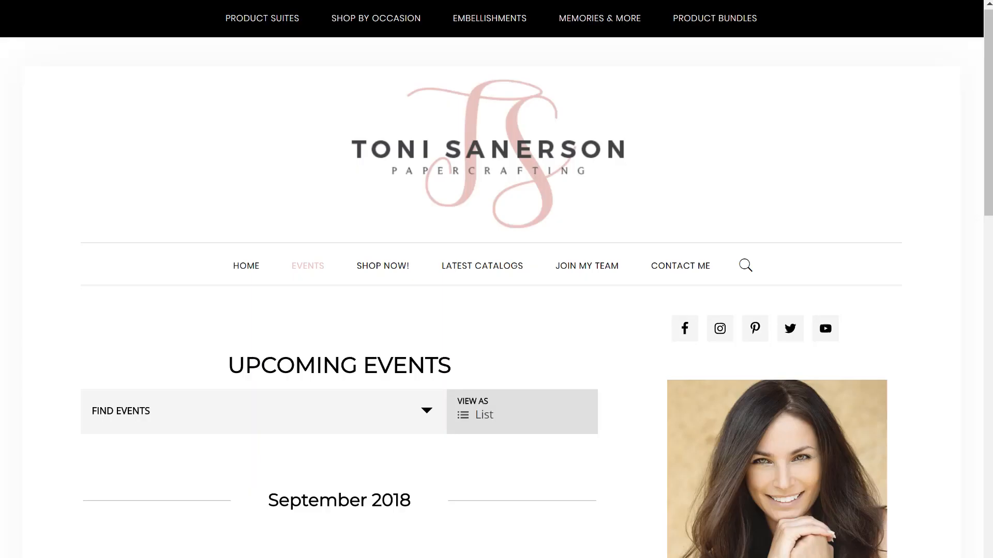
click(136, 413)
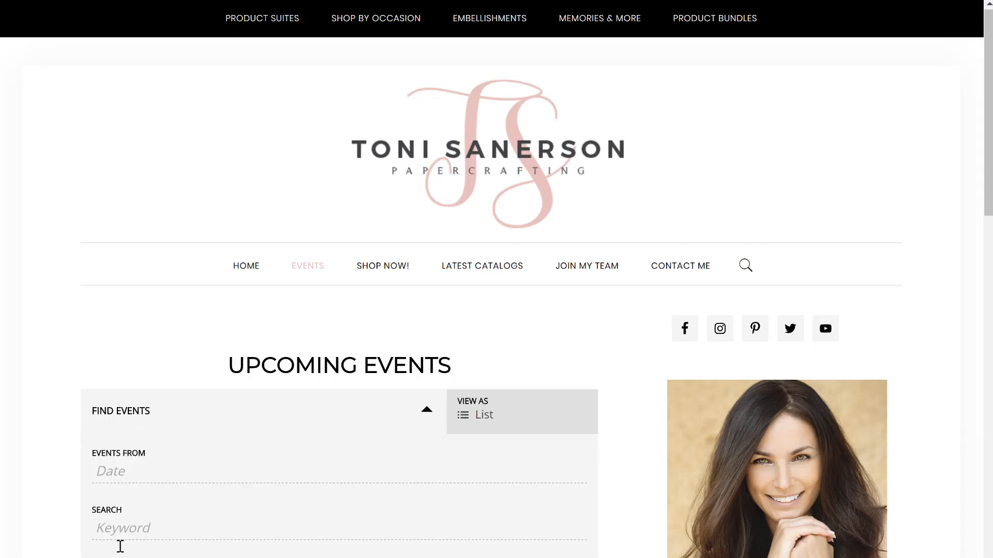
click(150, 524)
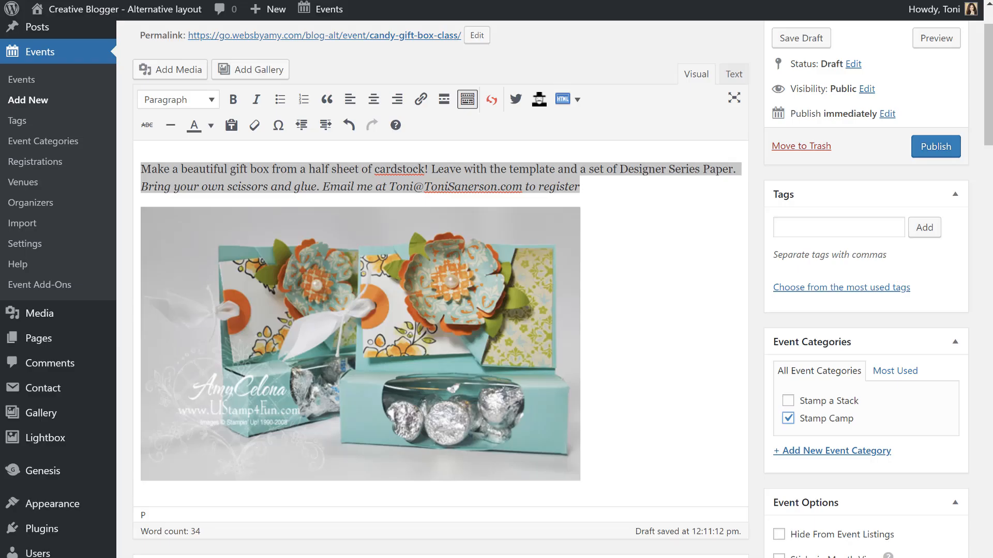
scroll(809, 401, down, 4)
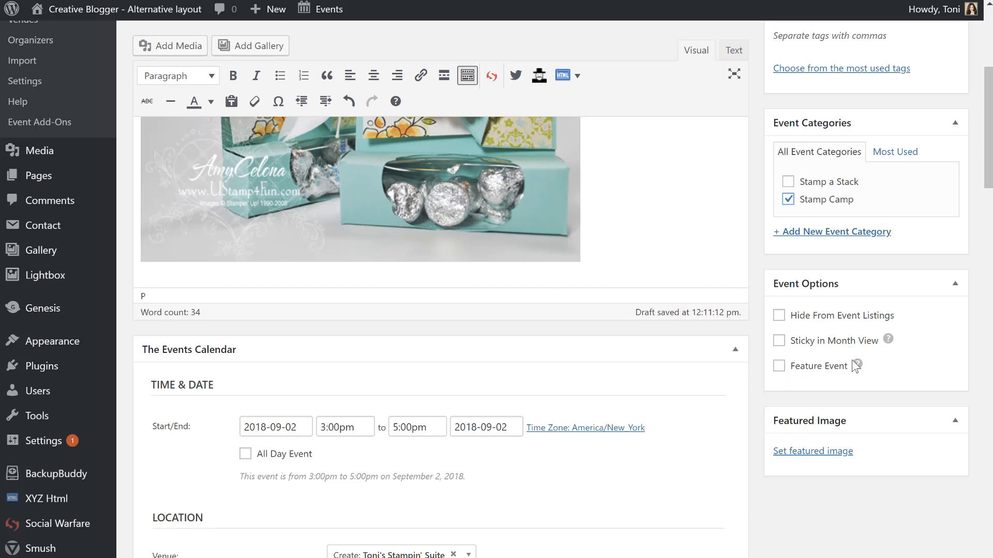
Set the CandyHolder photo from the Media Library as the event's featured image.
mouse_move(856, 364)
click(802, 454)
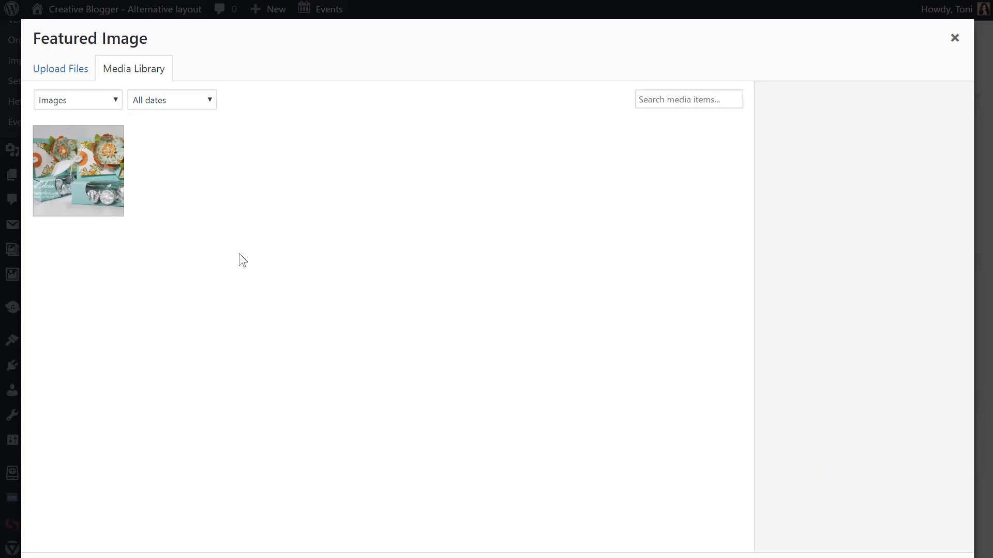
click(113, 185)
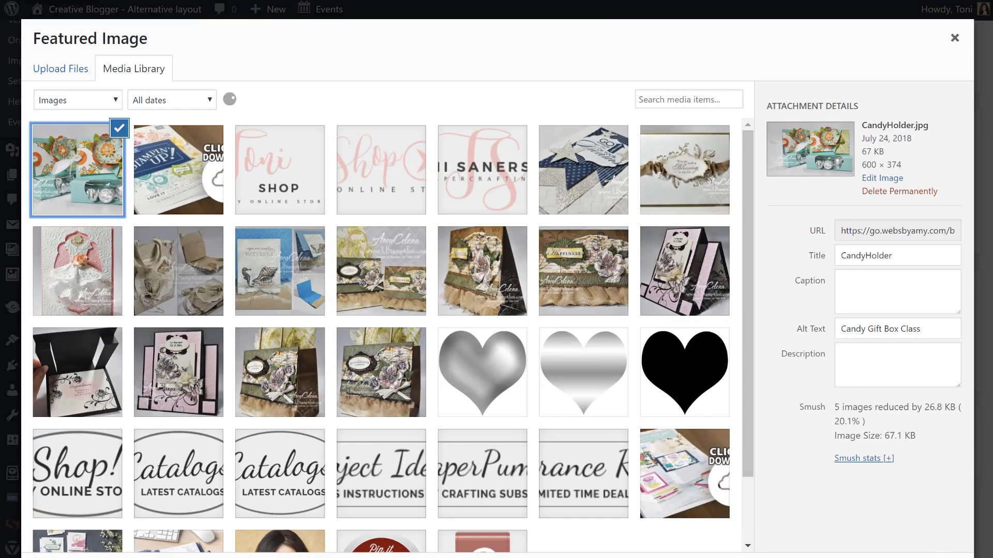
key(Escape)
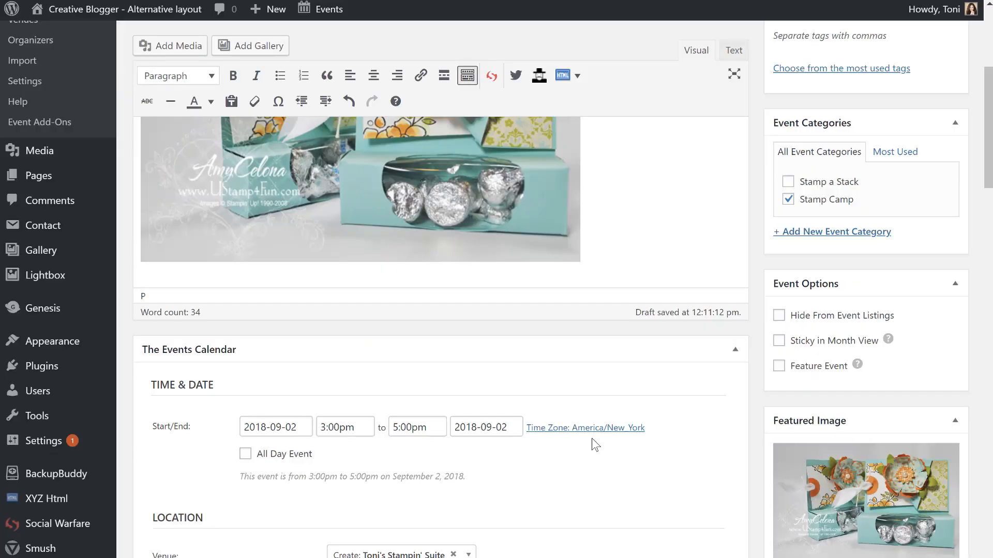
scroll(766, 465, up, 5)
scroll(770, 467, up, 1)
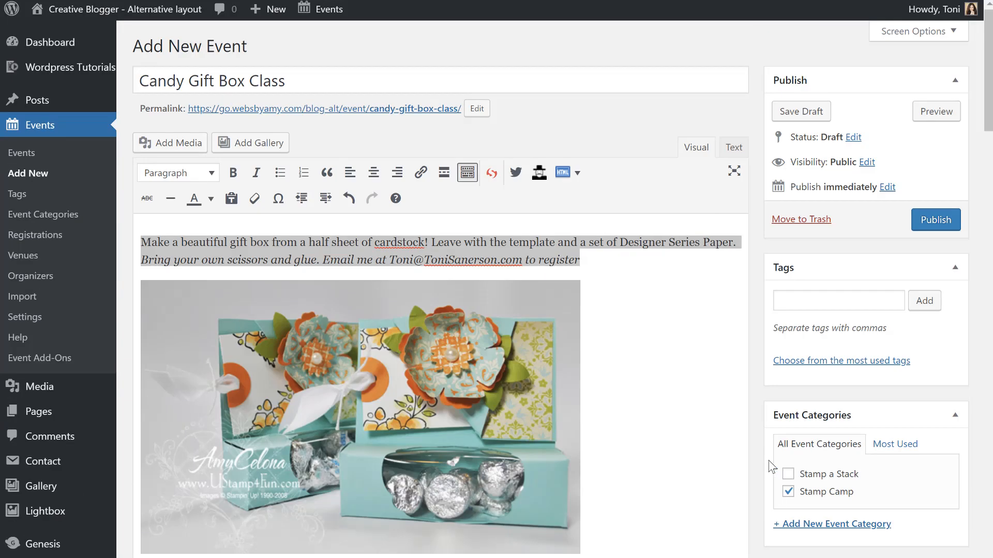
Deselect the description text and publish the Candy Gift Box Class event.
click(600, 339)
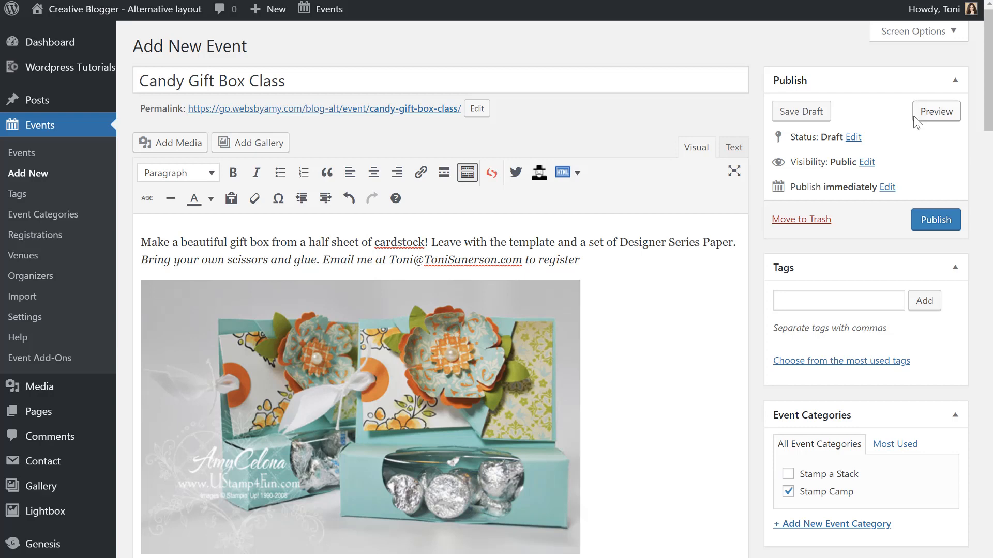
click(936, 221)
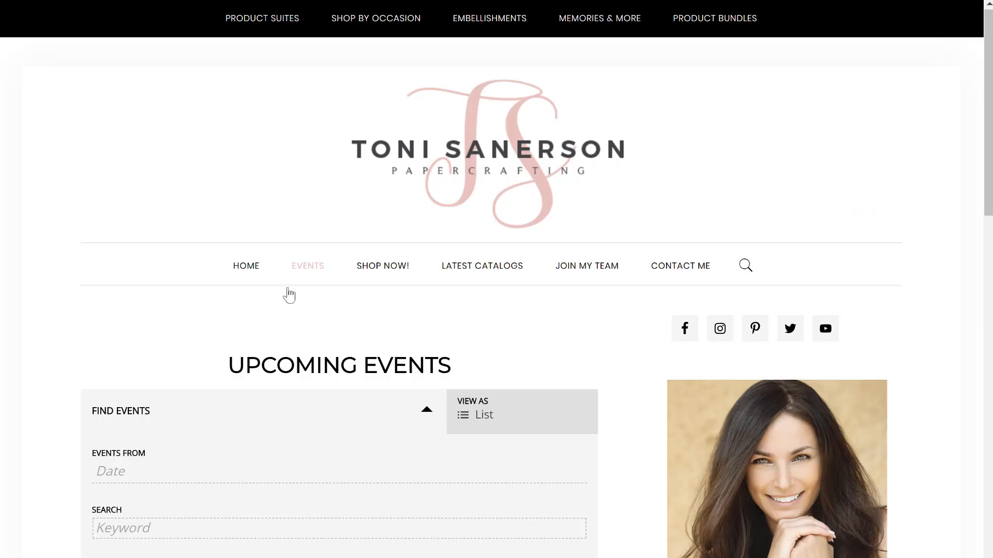
Reload the live events listing and open the Candy Gift Box Class detail page.
click(309, 266)
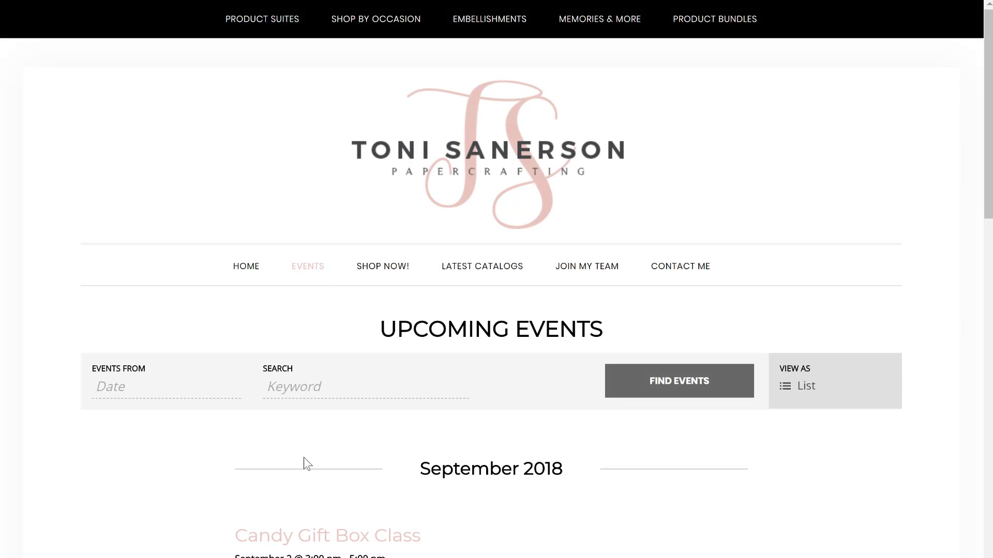
scroll(304, 458, down, 5)
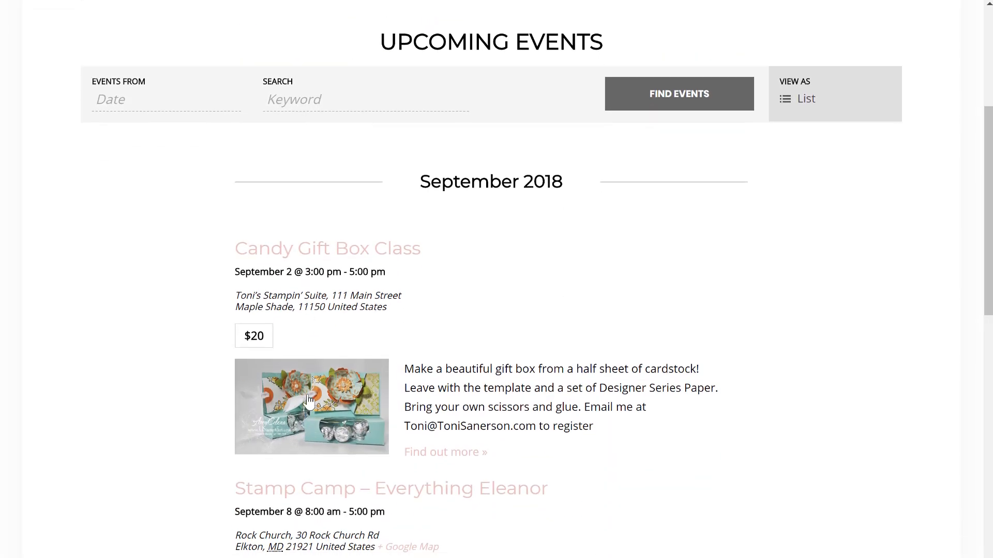
click(341, 245)
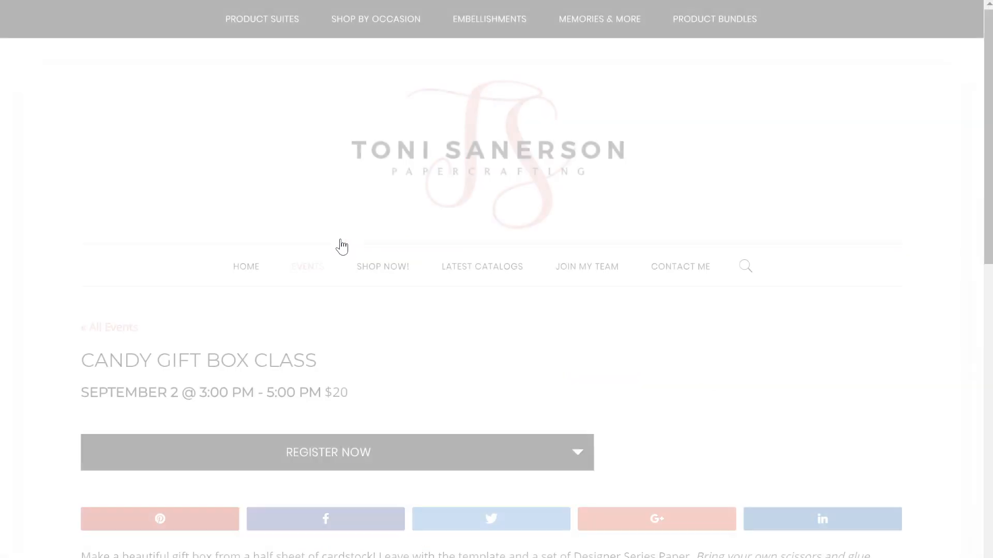
scroll(368, 390, down, 2)
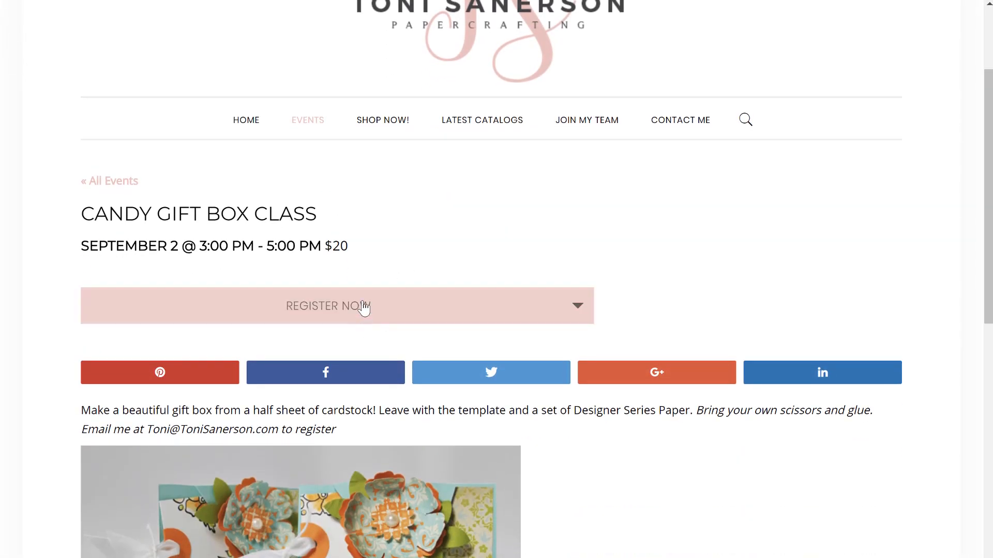
scroll(620, 475, down, 2)
scroll(619, 470, down, 2)
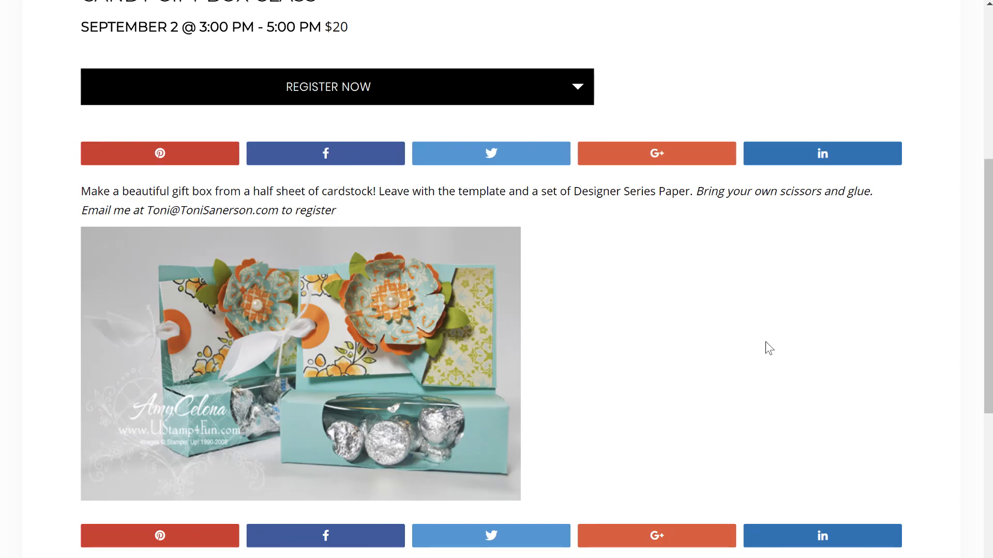
scroll(766, 343, up, 5)
scroll(767, 344, down, 4)
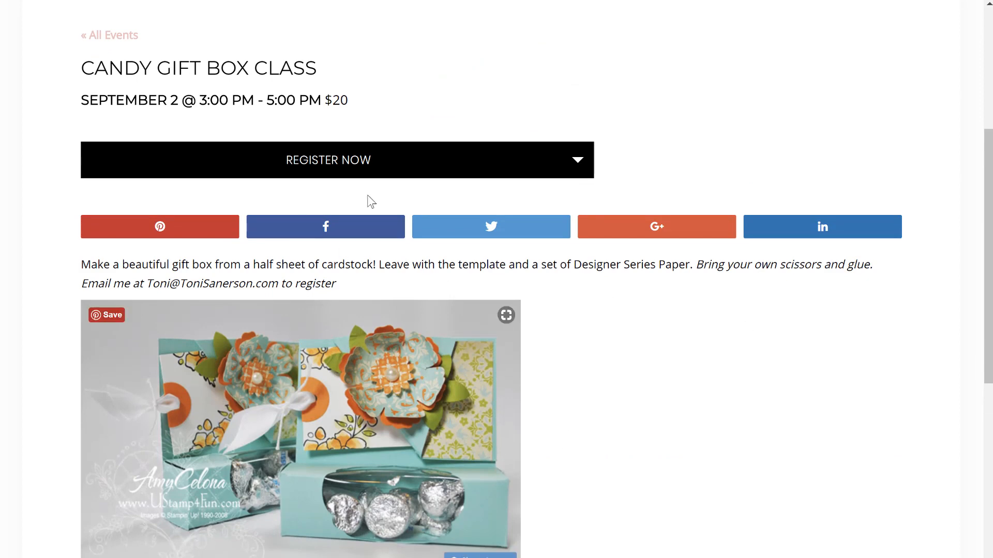
Expand the Register Now form, then go back to the upcoming events list.
click(316, 172)
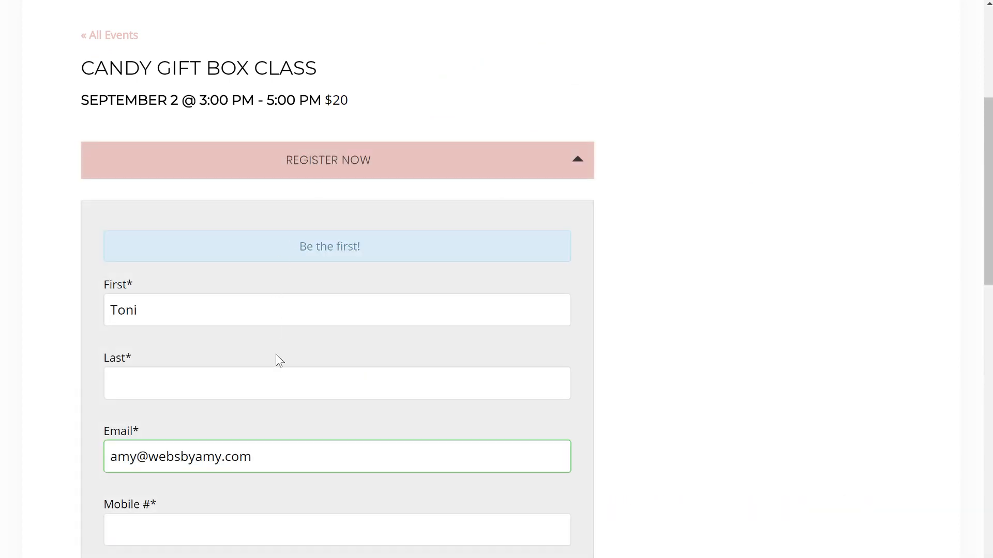
scroll(275, 354, down, 4)
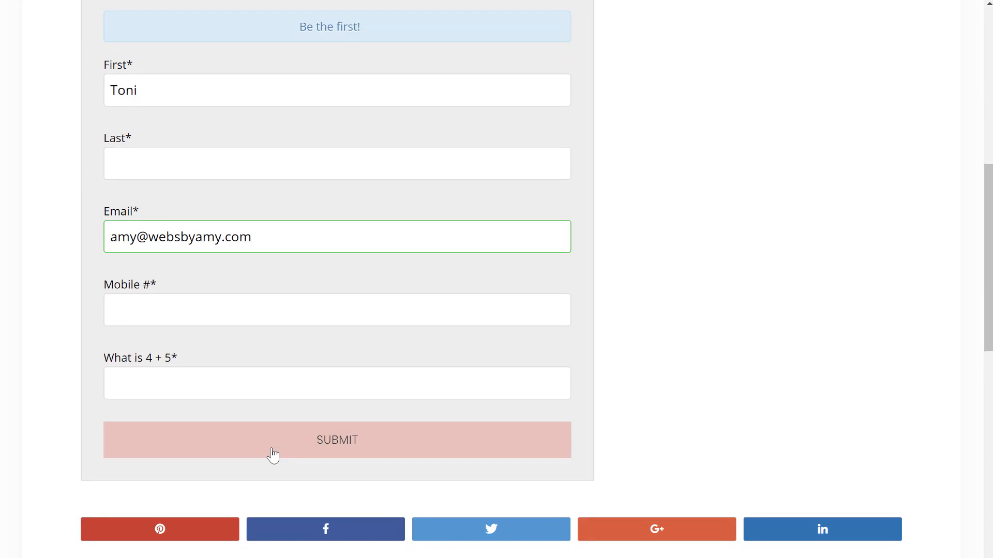
scroll(439, 139, up, 7)
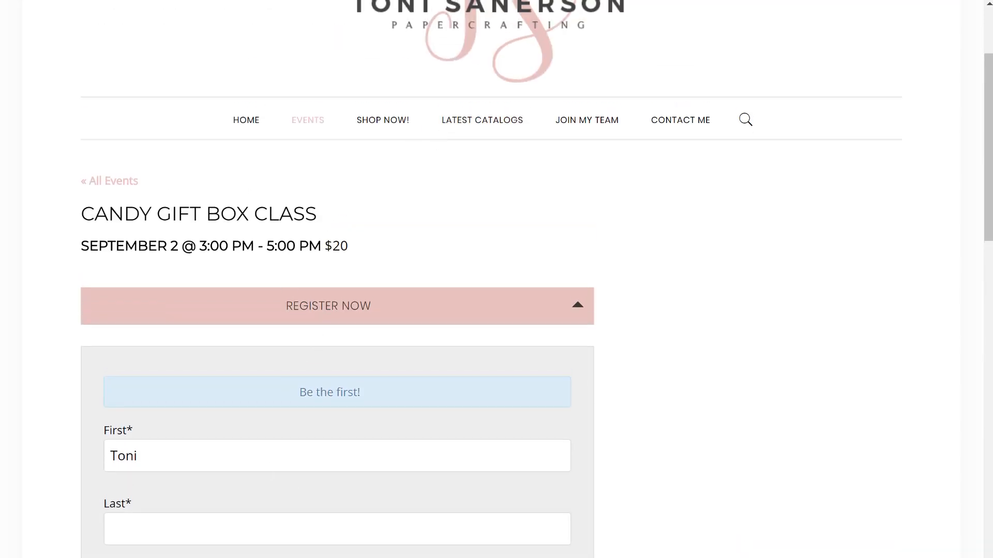
key(alt+Left)
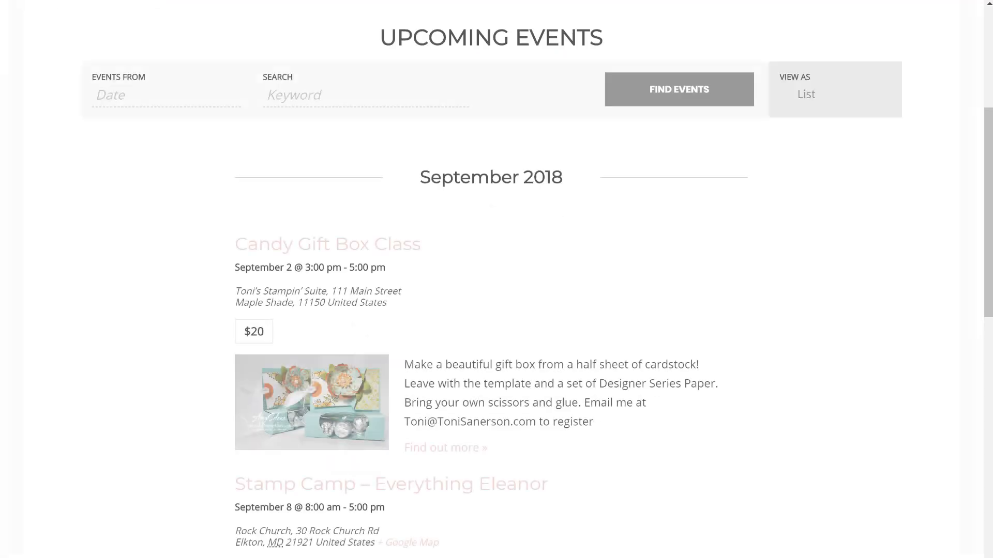
scroll(597, 214, down, 12)
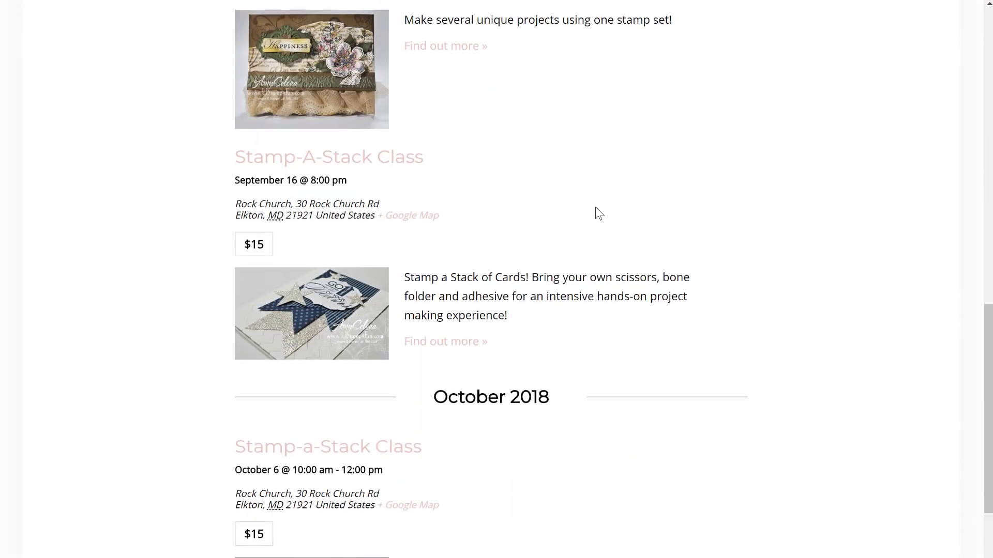
scroll(594, 213, up, 12)
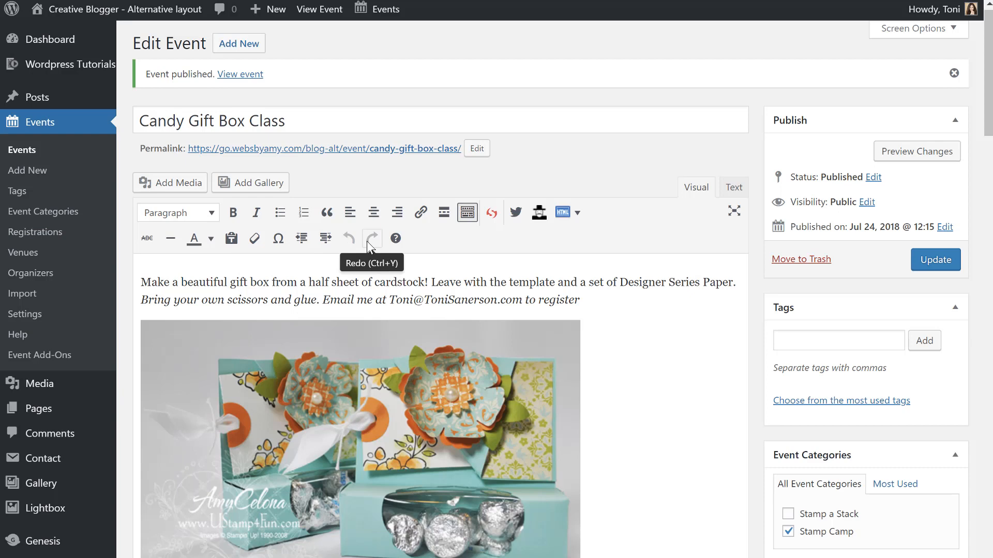
Go to Events > Registrations and switch to its Form settings.
click(51, 241)
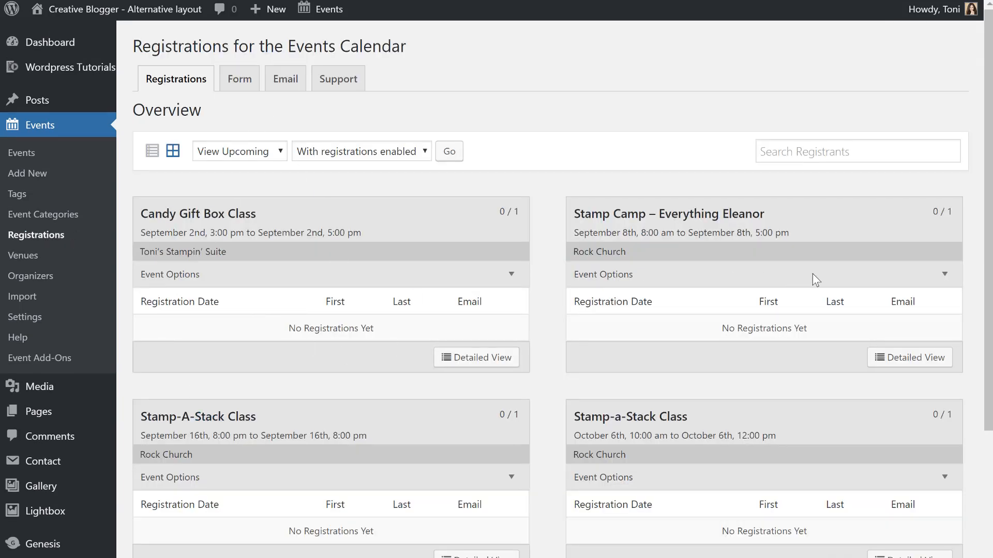
scroll(673, 333, down, 4)
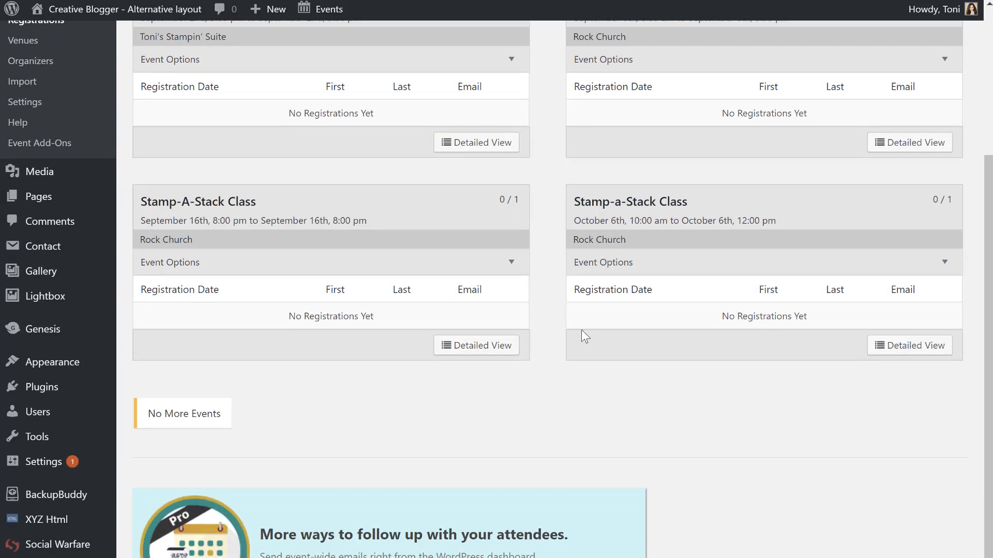
scroll(328, 100, up, 4)
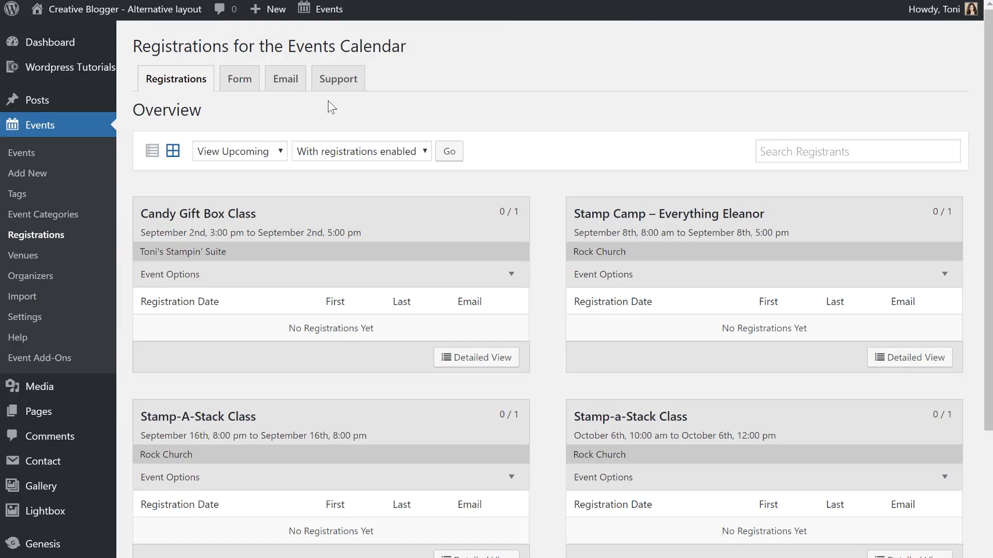
click(234, 86)
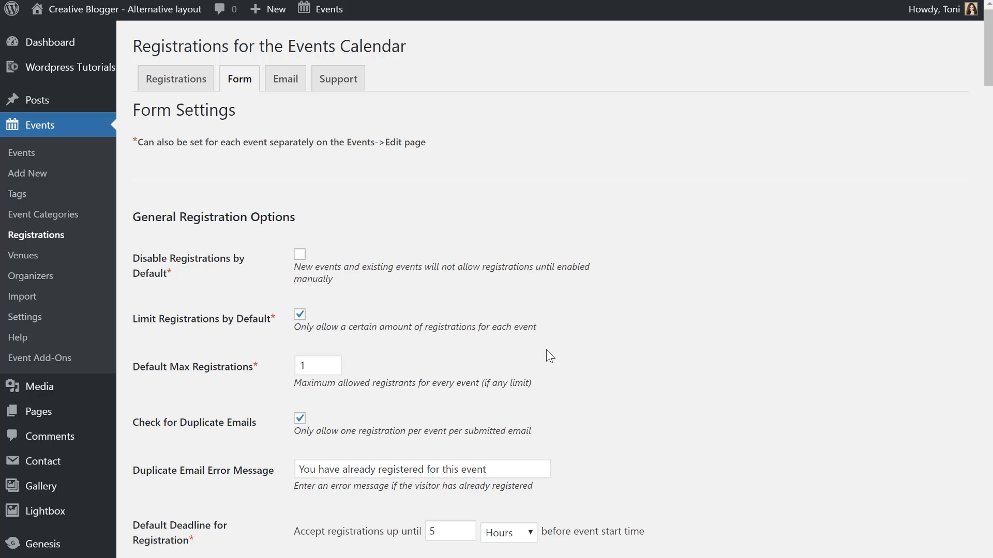
click(340, 367)
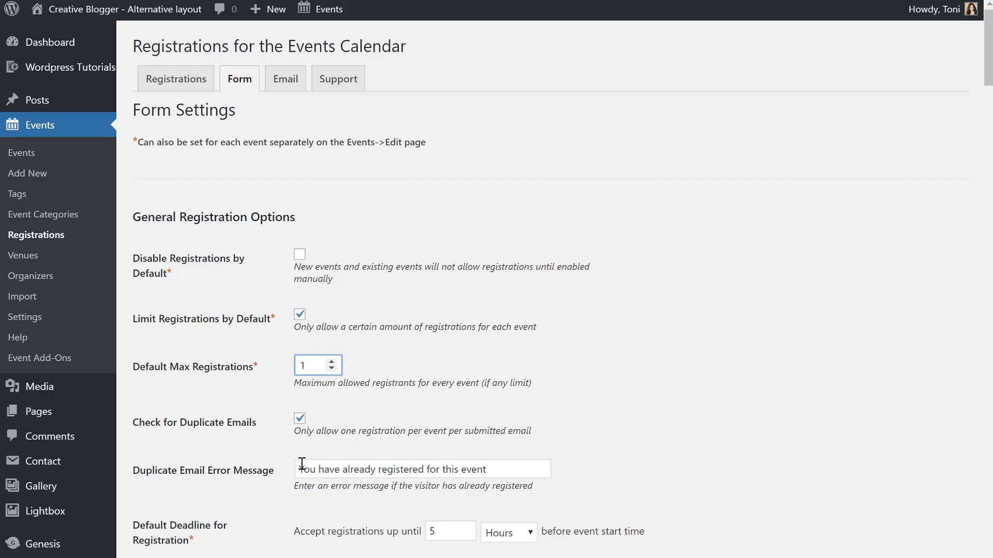
drag(300, 469, 625, 471)
click(687, 471)
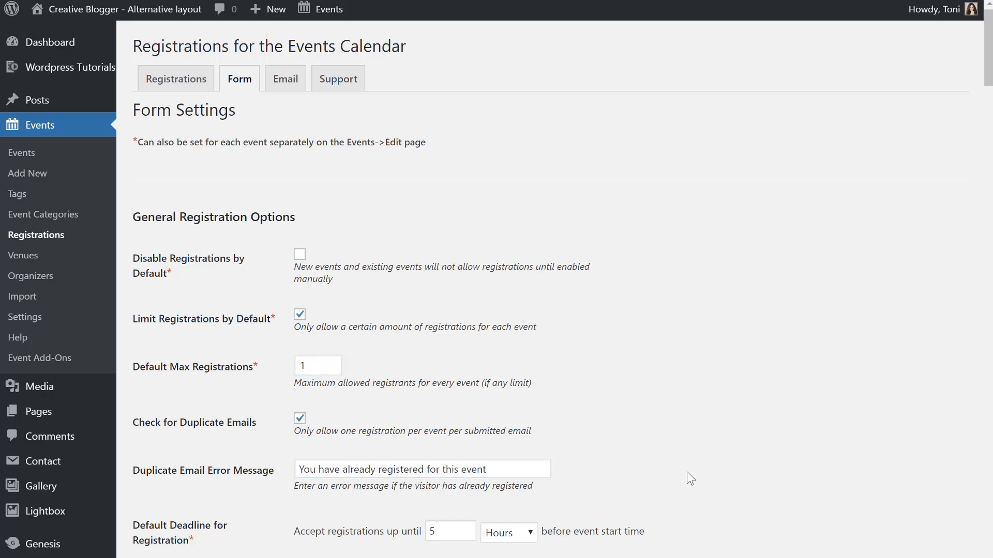
scroll(686, 472, down, 2)
scroll(662, 412, down, 2)
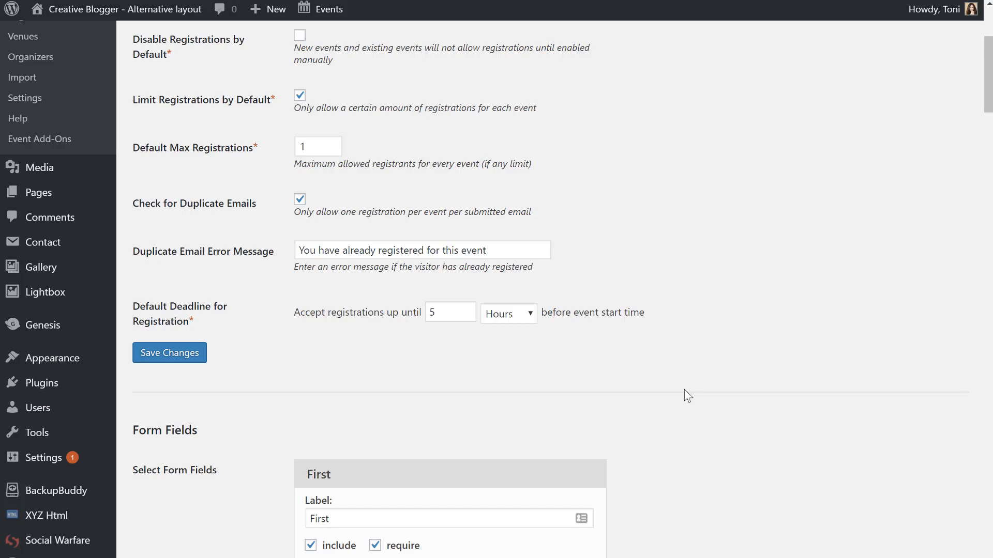
scroll(684, 389, down, 3)
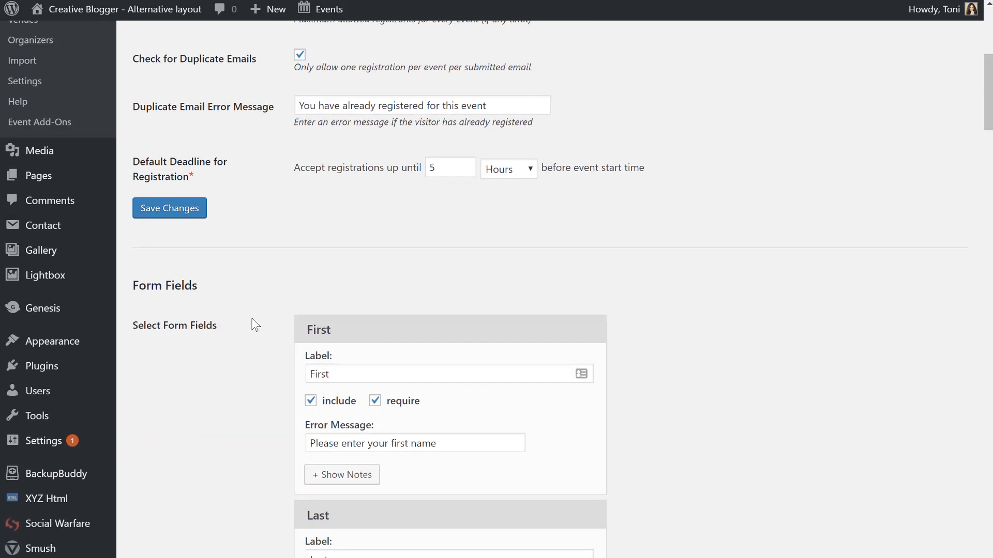
scroll(640, 372, down, 8)
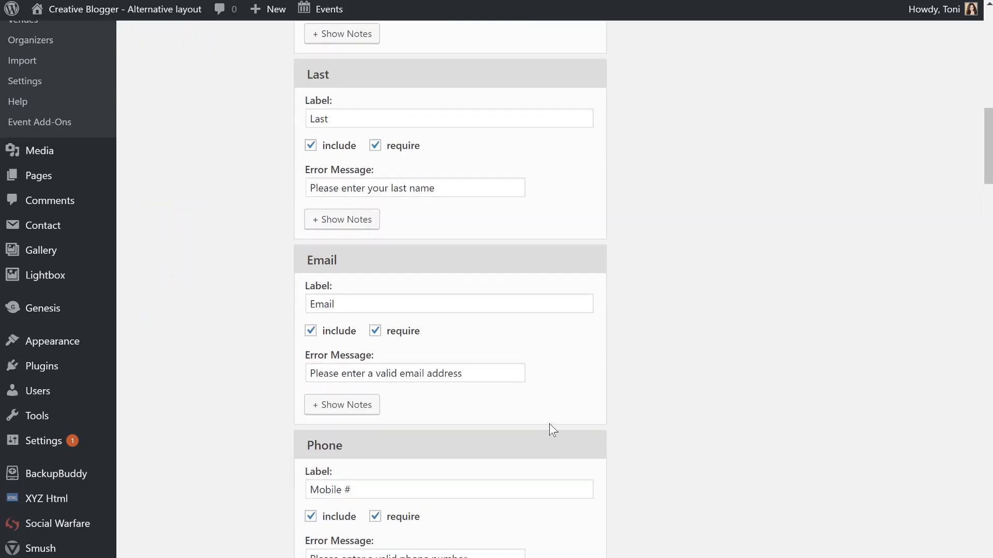
scroll(681, 463, down, 8)
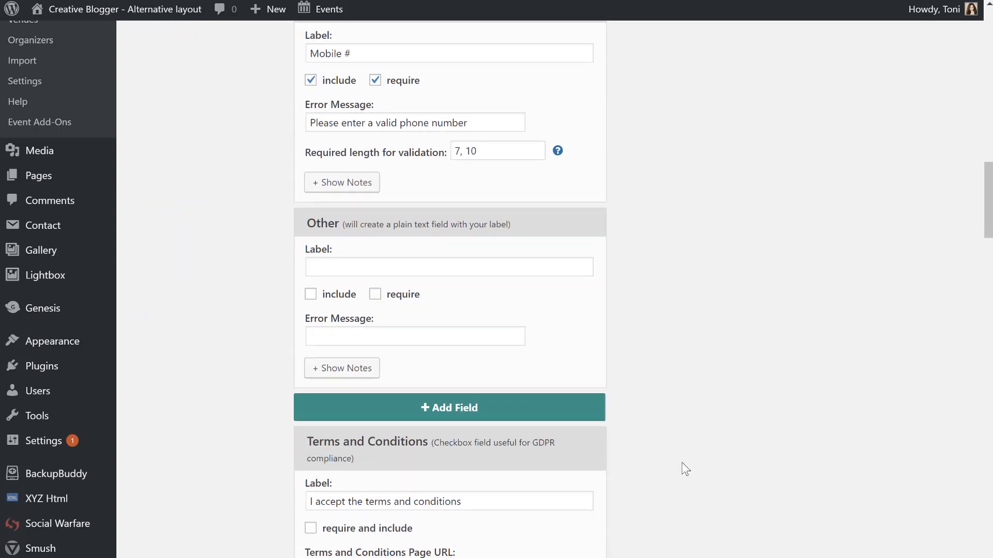
scroll(705, 421, up, 17)
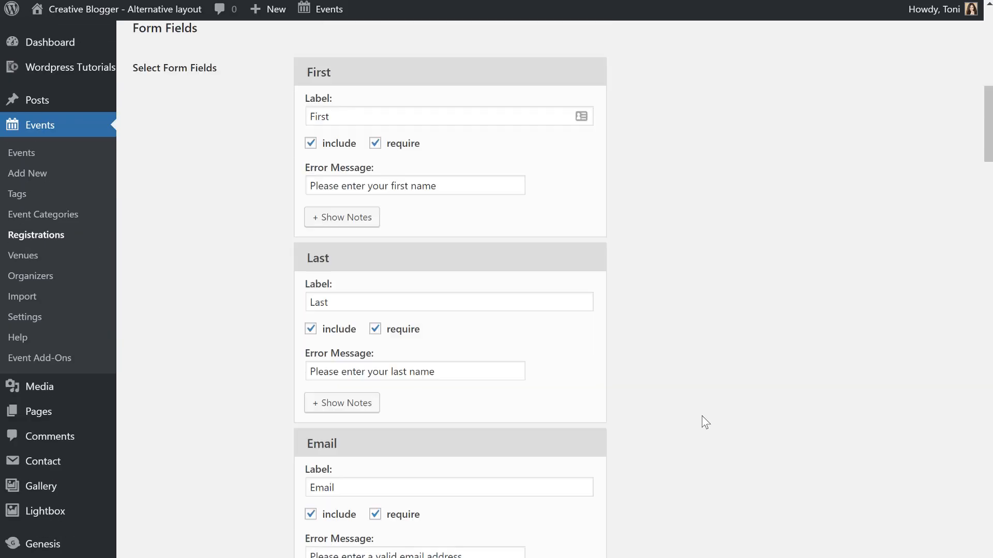
scroll(706, 421, down, 3)
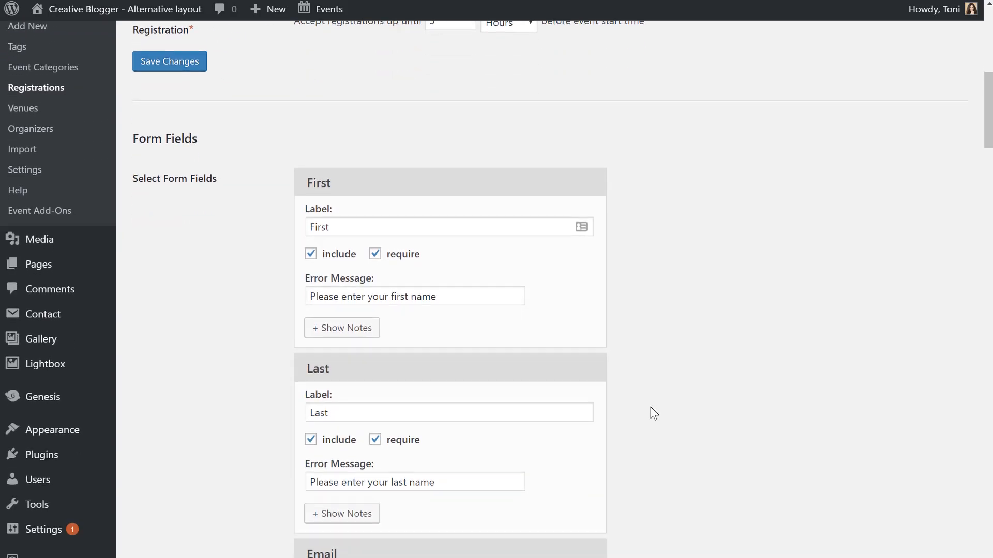
scroll(651, 413, down, 5)
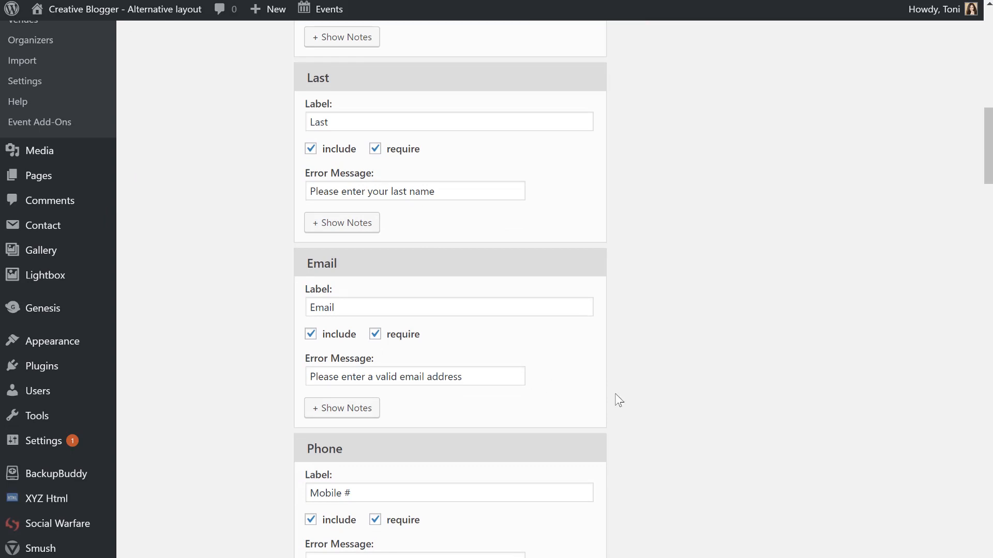
scroll(618, 400, down, 1)
scroll(619, 401, down, 4)
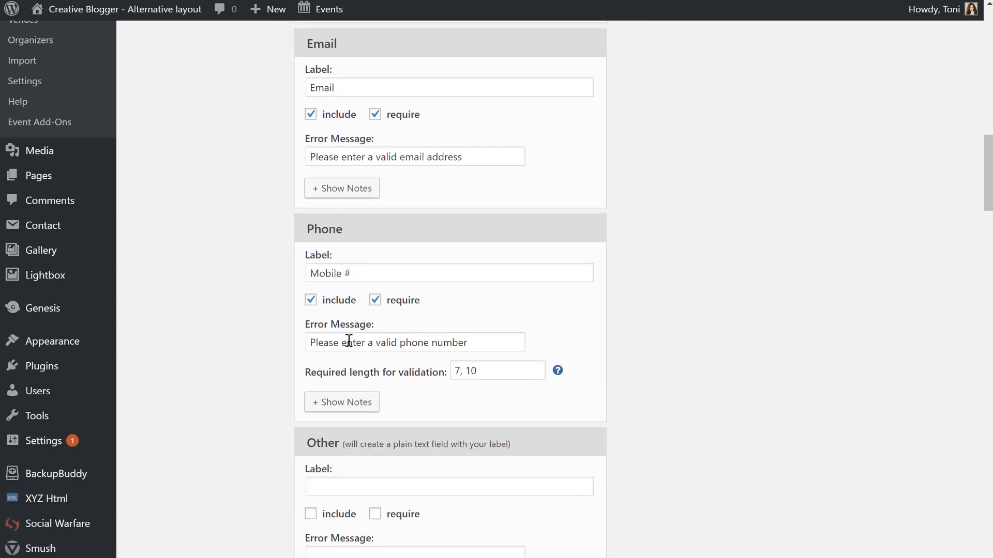
scroll(406, 461, down, 3)
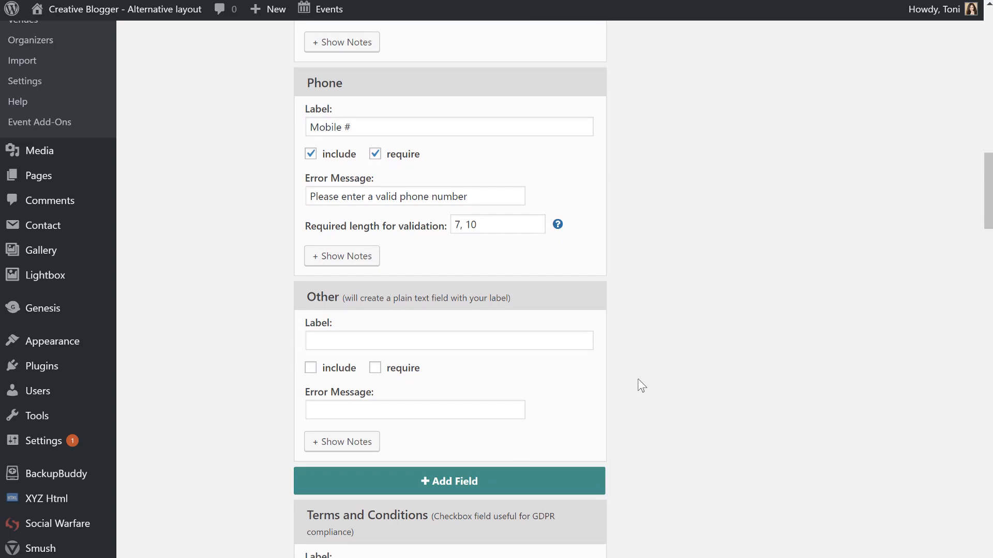
scroll(638, 379, down, 1)
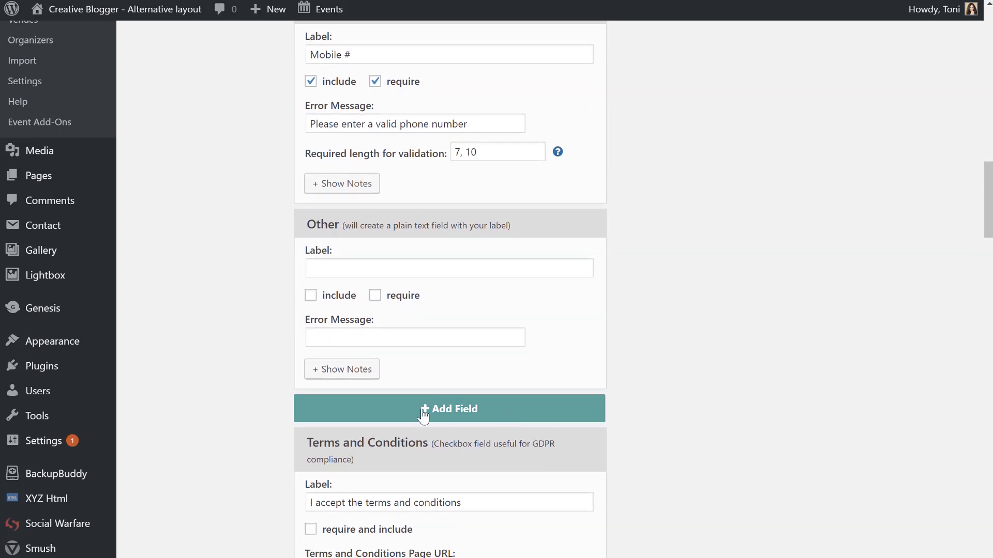
scroll(621, 469, down, 4)
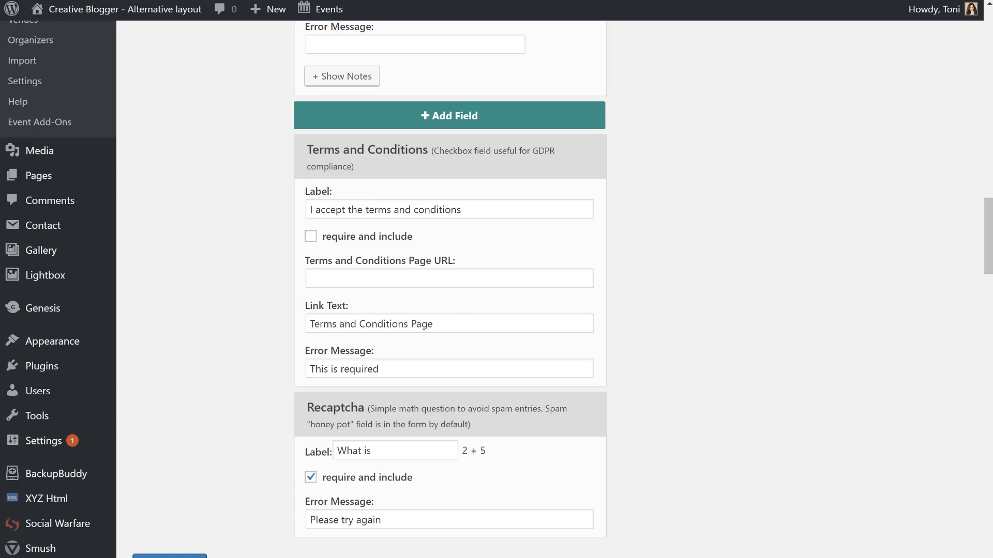
click(501, 282)
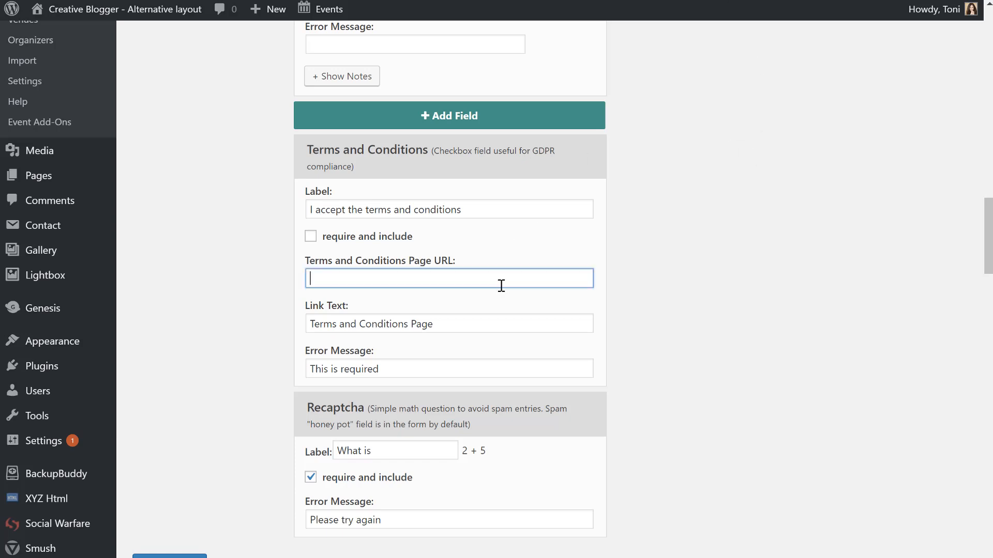
click(479, 321)
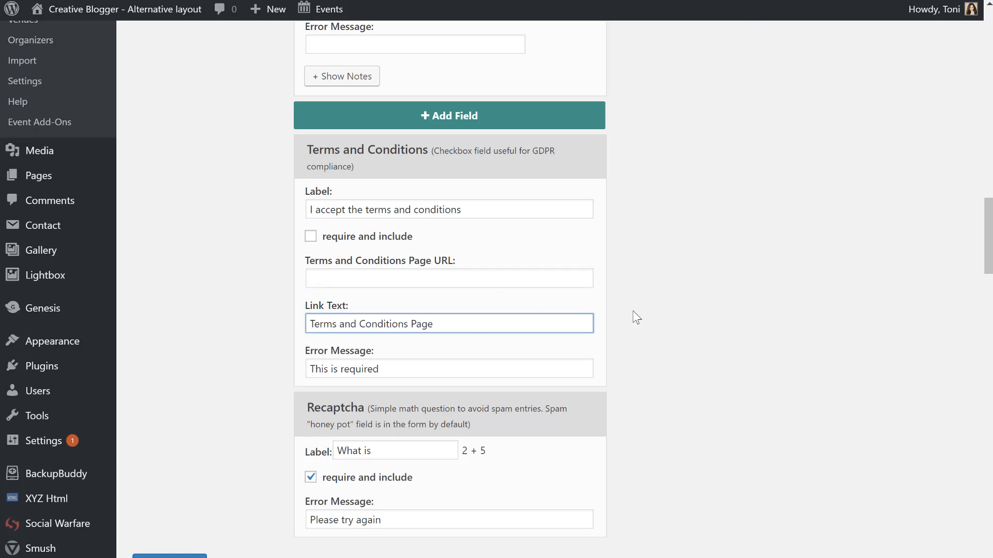
scroll(701, 388, down, 1)
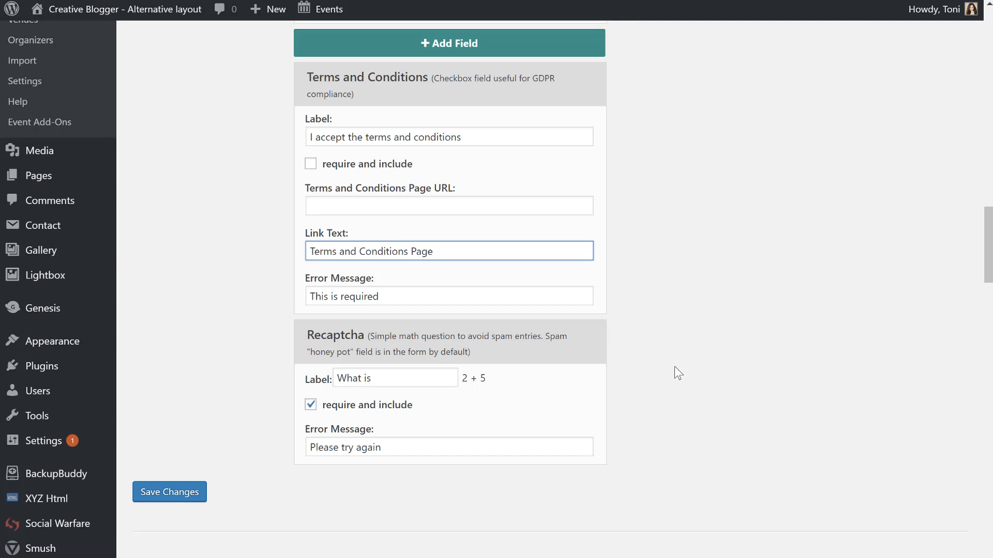
scroll(674, 367, down, 8)
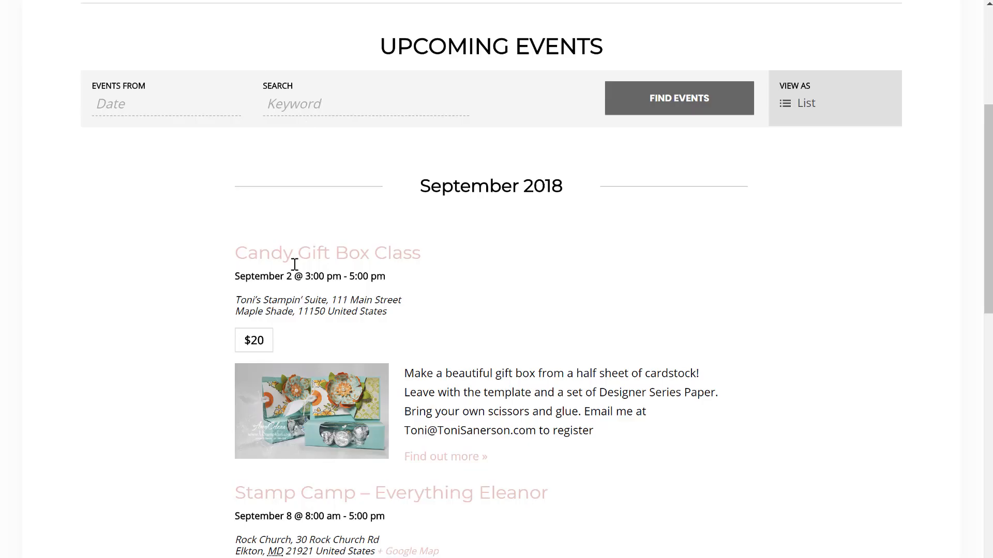
click(297, 258)
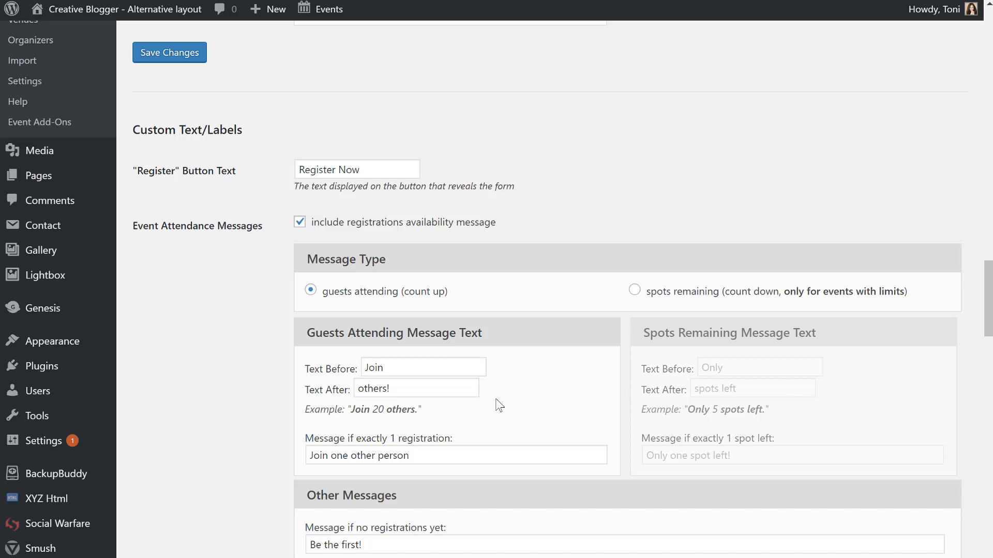
scroll(478, 408, down, 2)
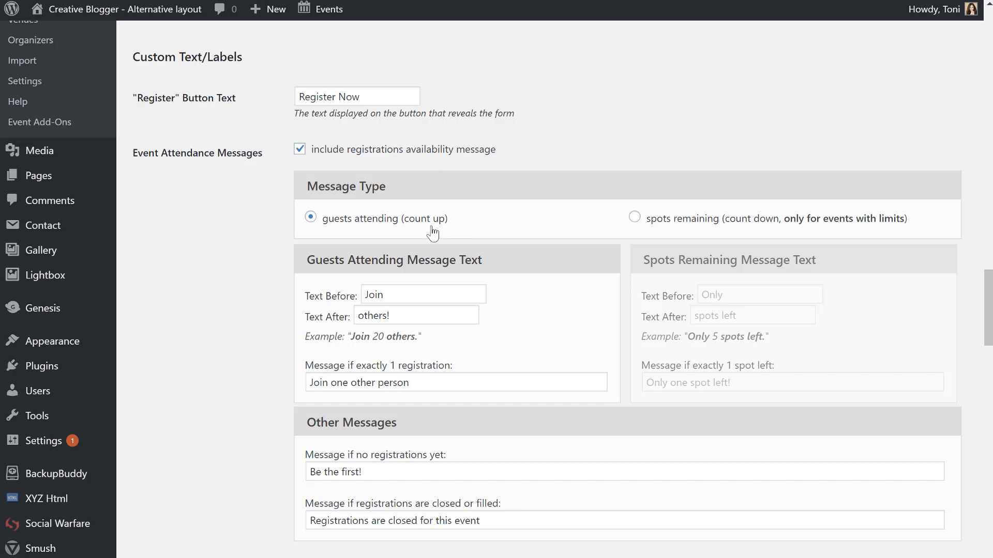
scroll(502, 314, down, 5)
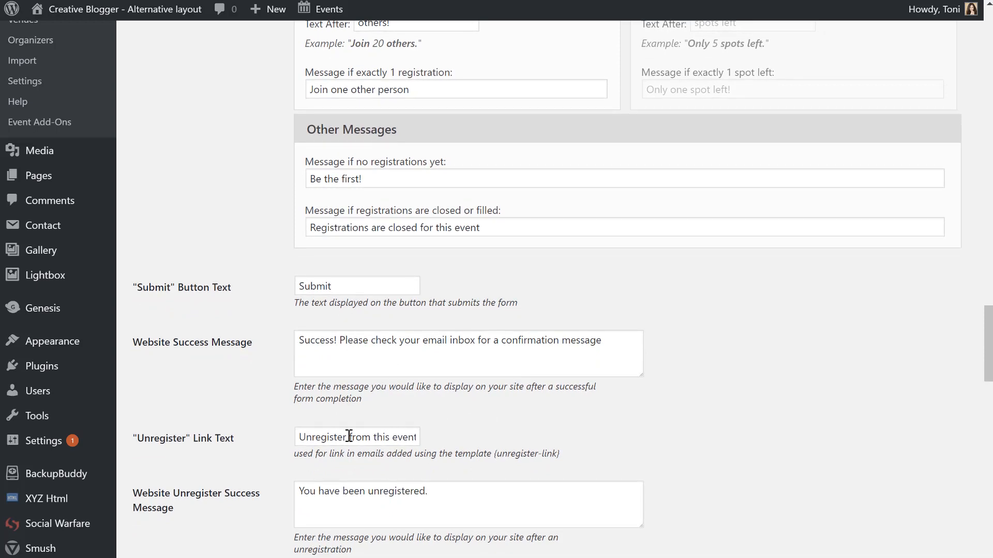
drag(347, 438, 485, 438)
click(368, 439)
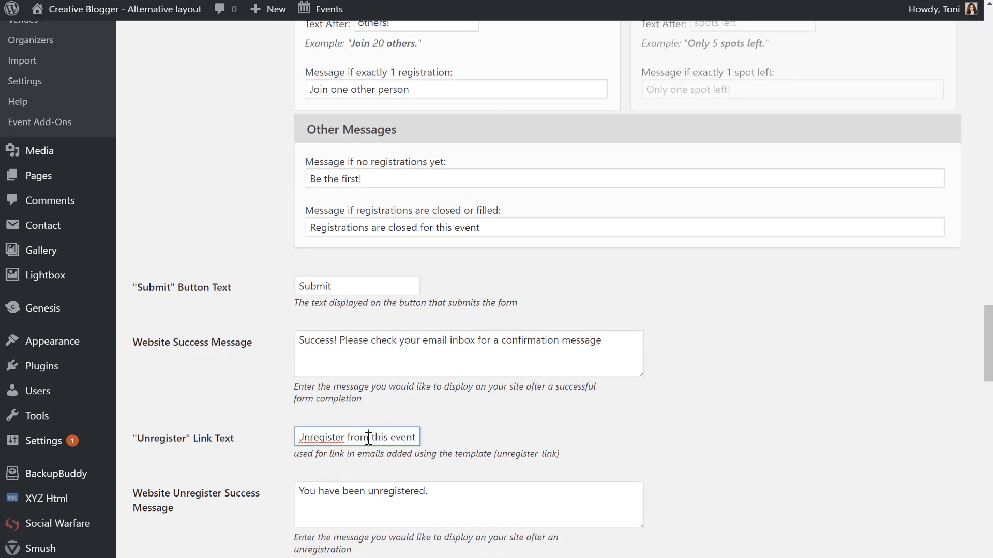
click(385, 510)
scroll(427, 512, down, 7)
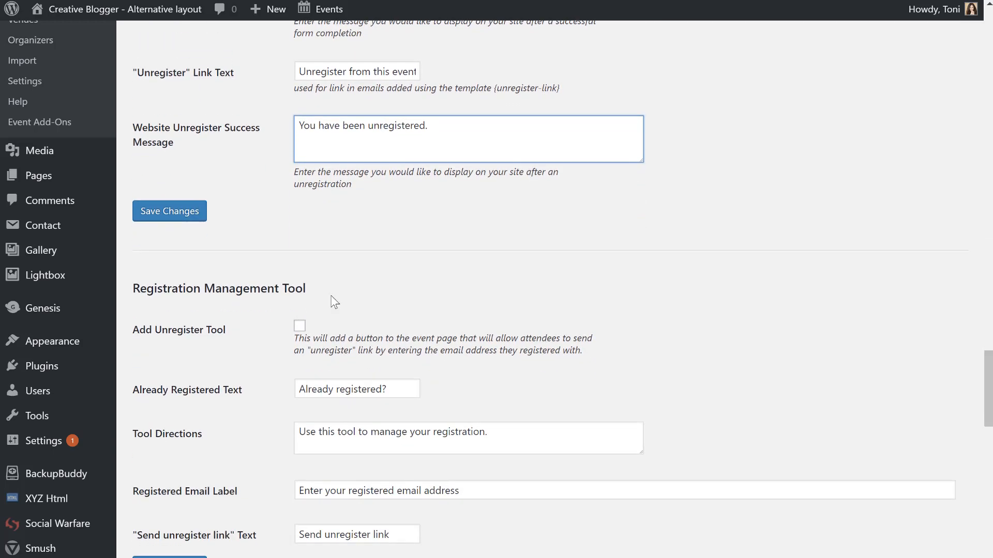
click(299, 327)
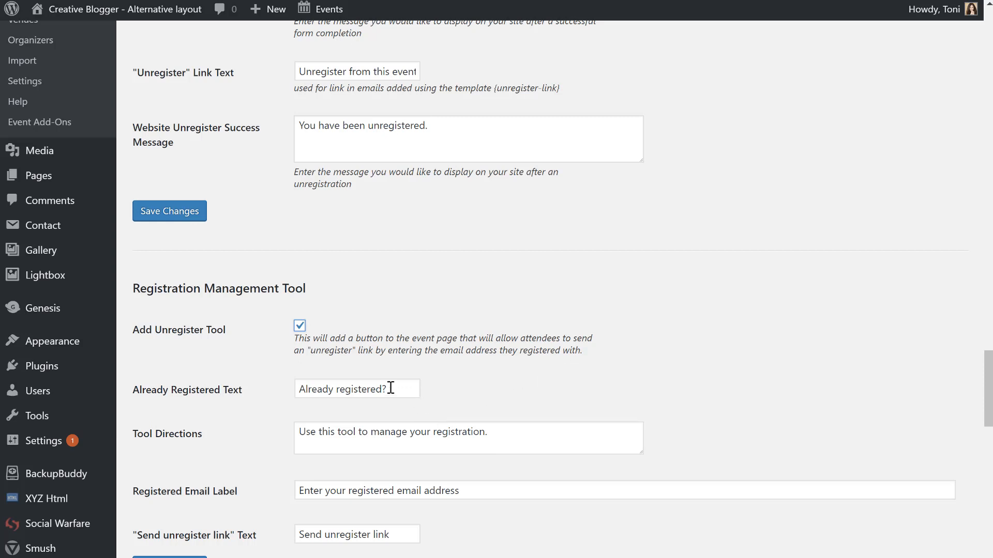
click(300, 327)
scroll(548, 290, down, 8)
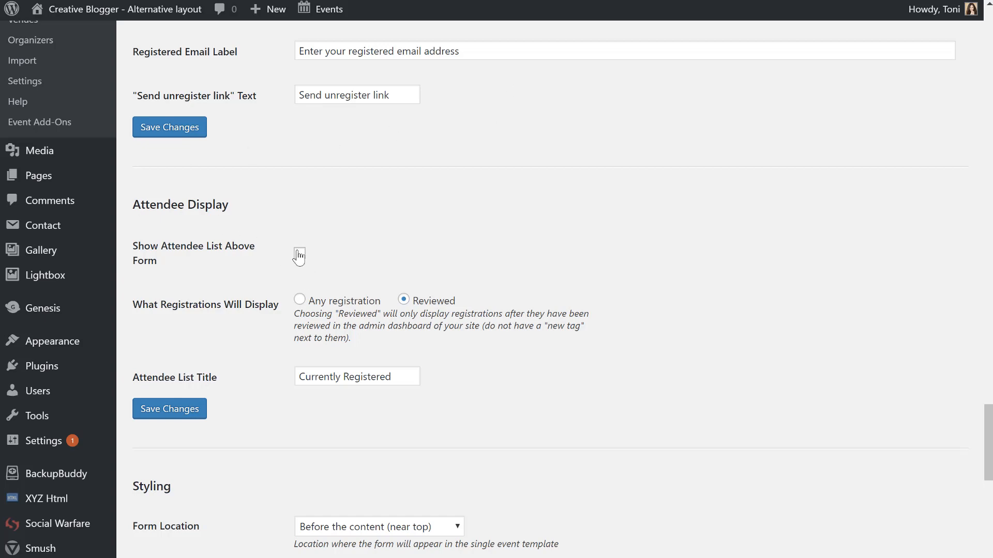
Set Form Location to 'After the meta (near bottom)', Width of Form to 50, and save.
scroll(493, 394, down, 4)
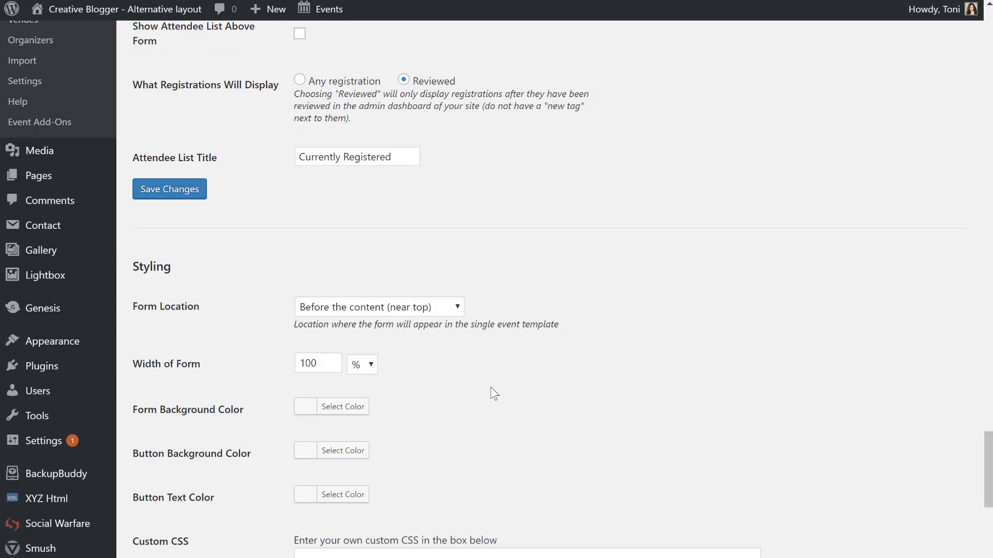
scroll(493, 394, down, 1)
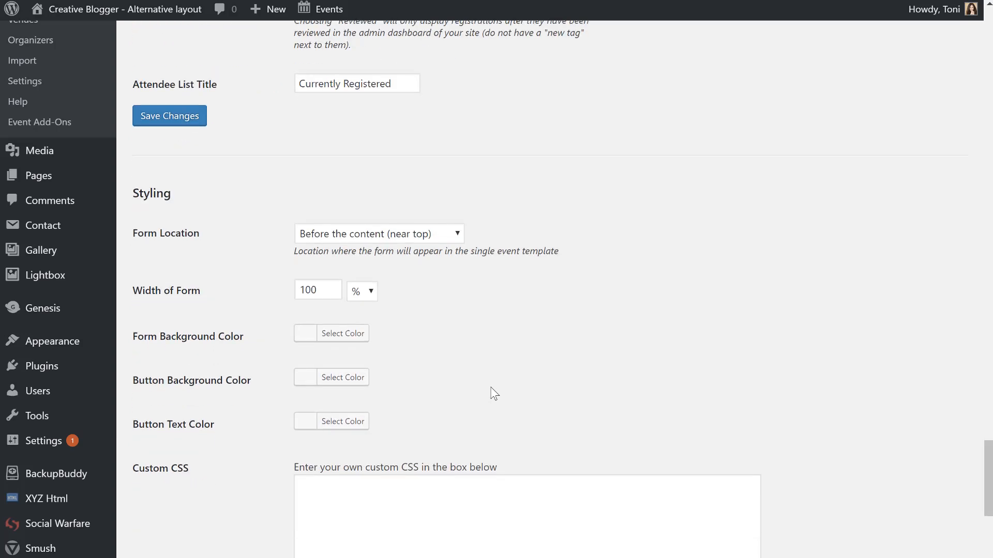
scroll(493, 393, down, 1)
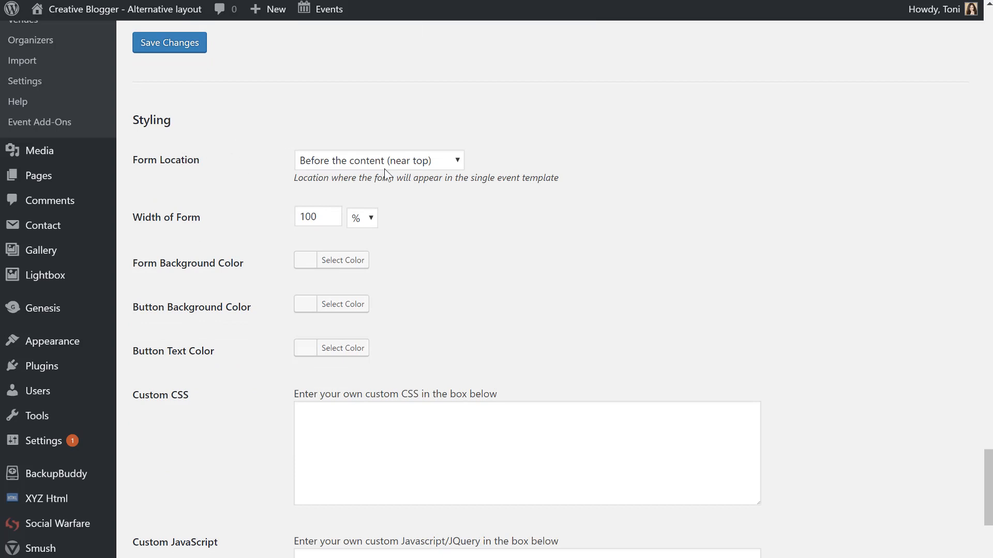
click(417, 163)
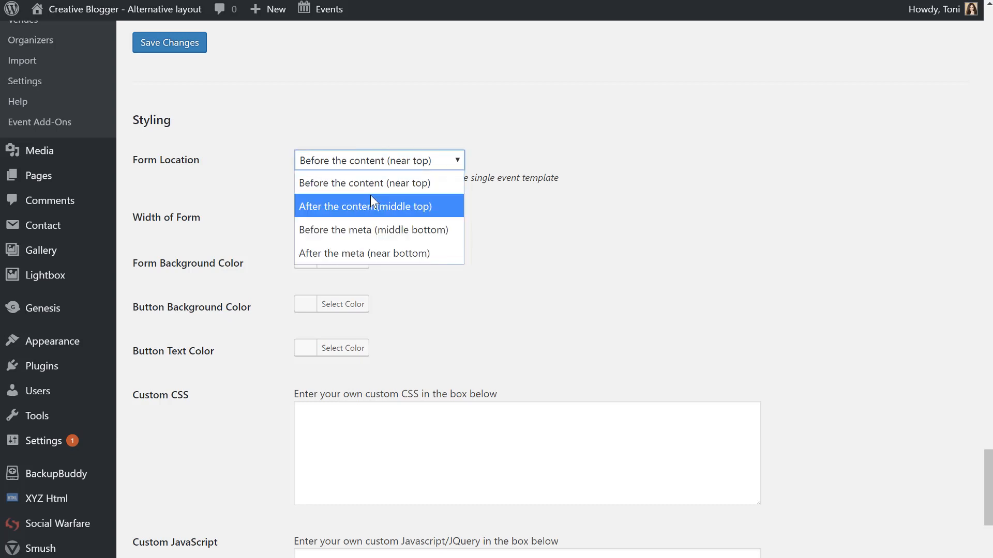
click(366, 248)
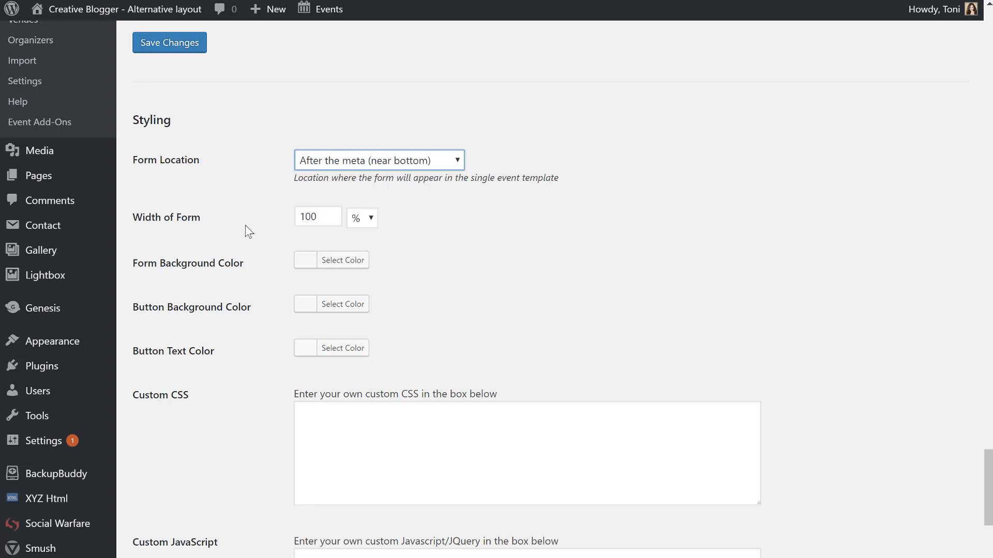
drag(312, 223, 241, 223)
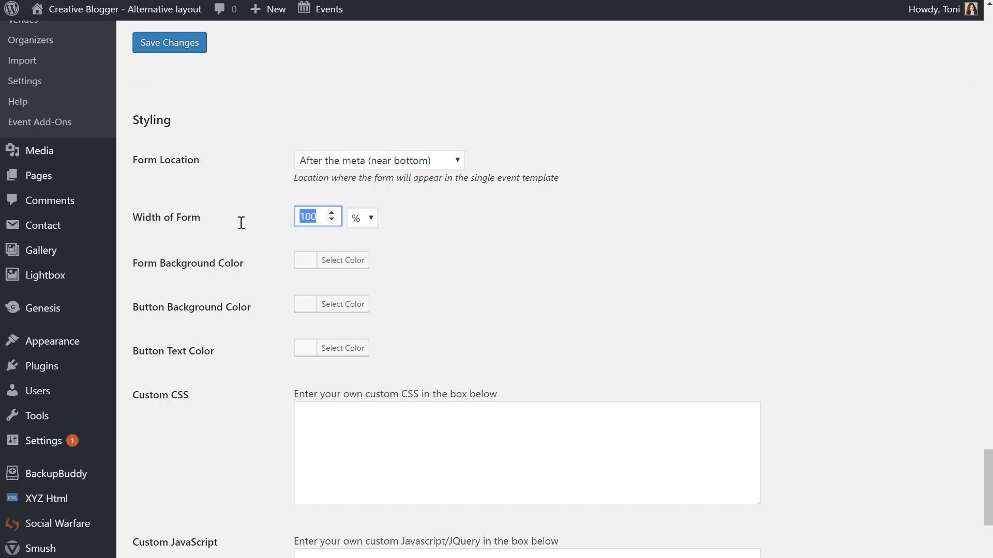
text(50)
scroll(239, 459, down, 5)
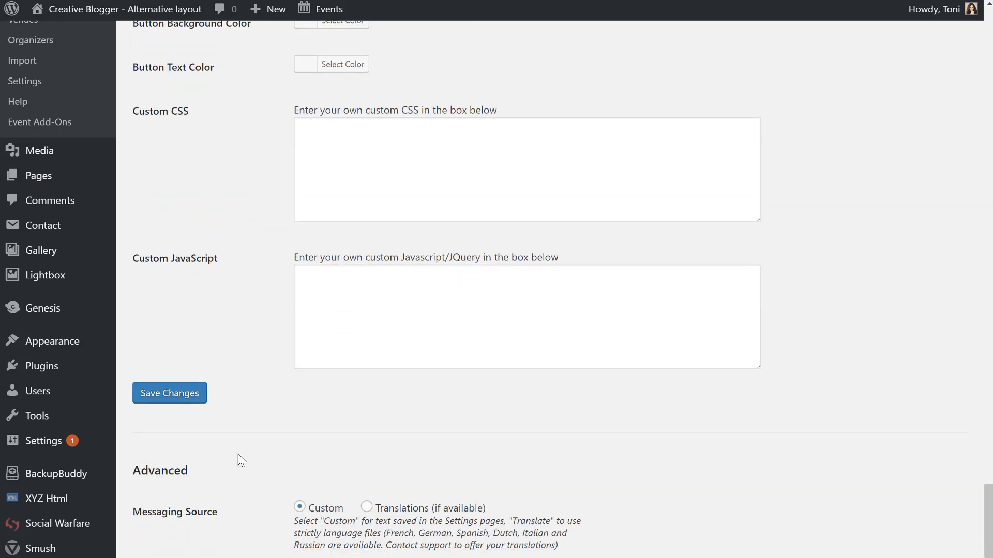
scroll(241, 460, down, 5)
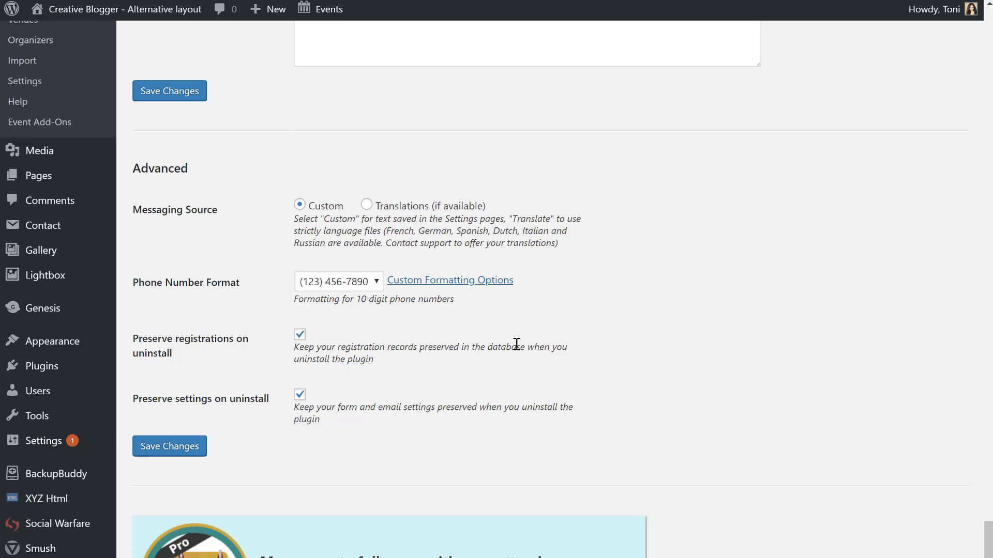
click(155, 455)
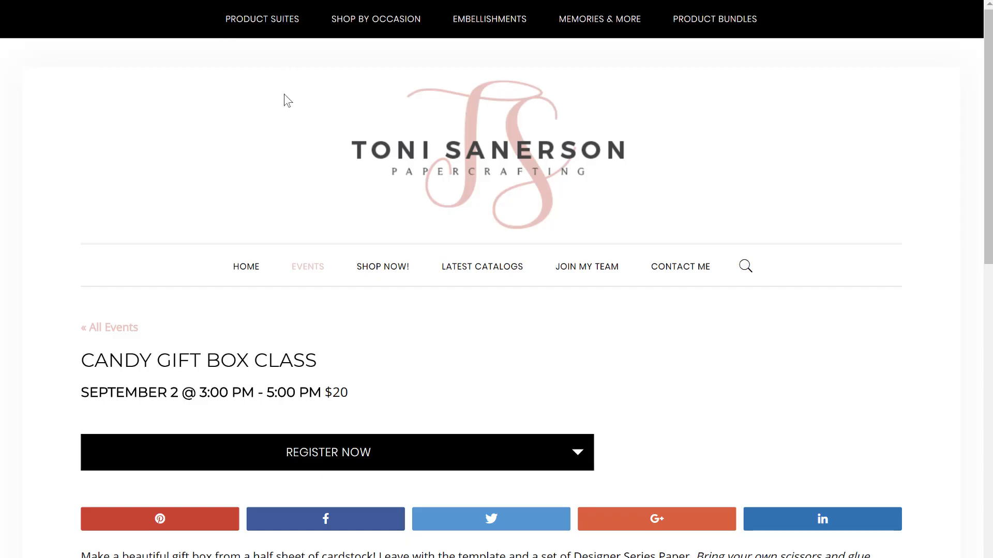
Scroll the live event page to check Register Now now follows the event details.
click(289, 1)
key(Escape)
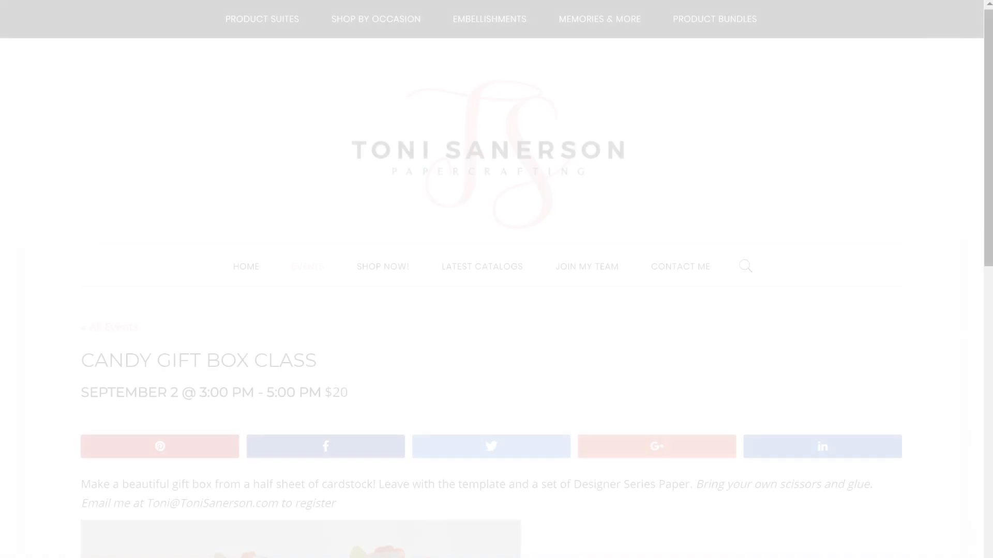
scroll(347, 430, down, 9)
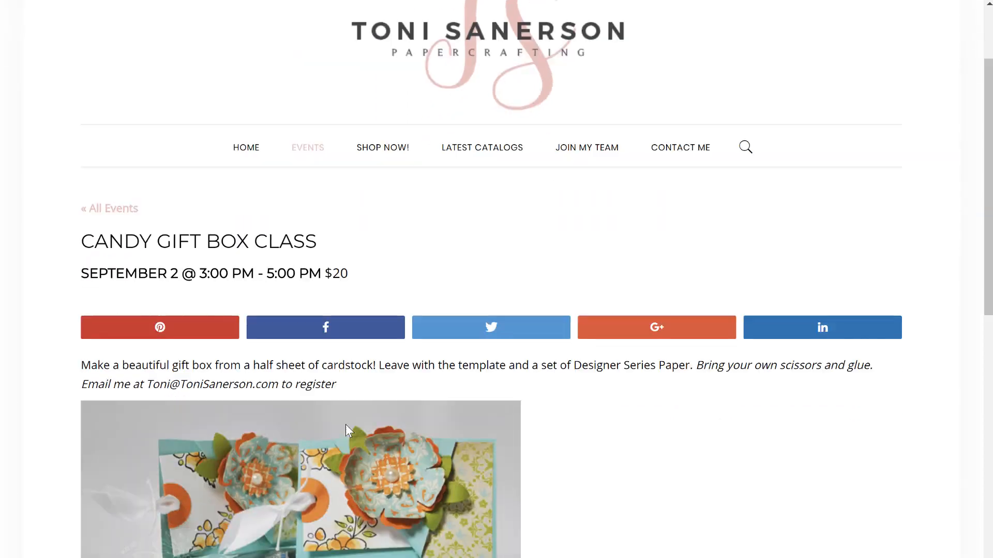
scroll(346, 432, down, 4)
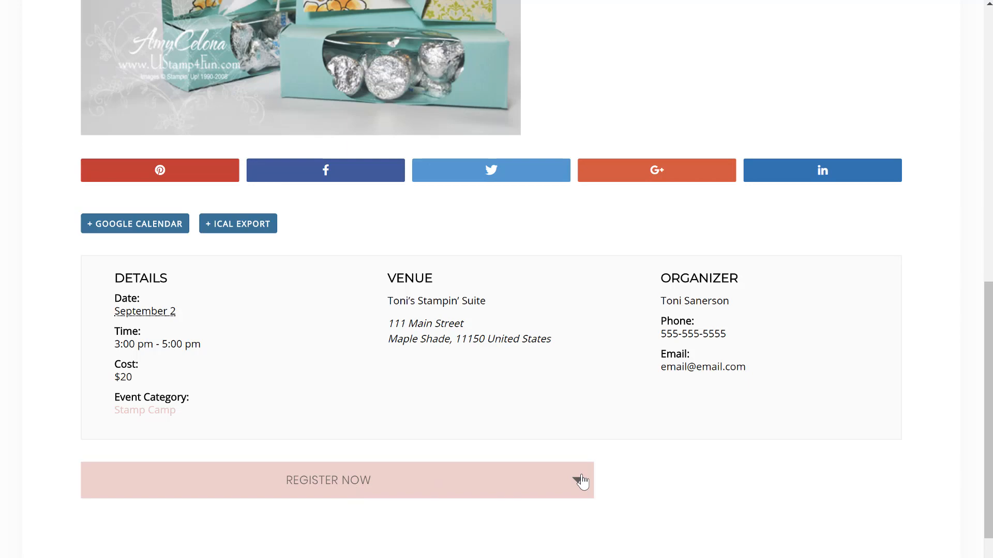
scroll(580, 481, down, 2)
scroll(581, 481, up, 15)
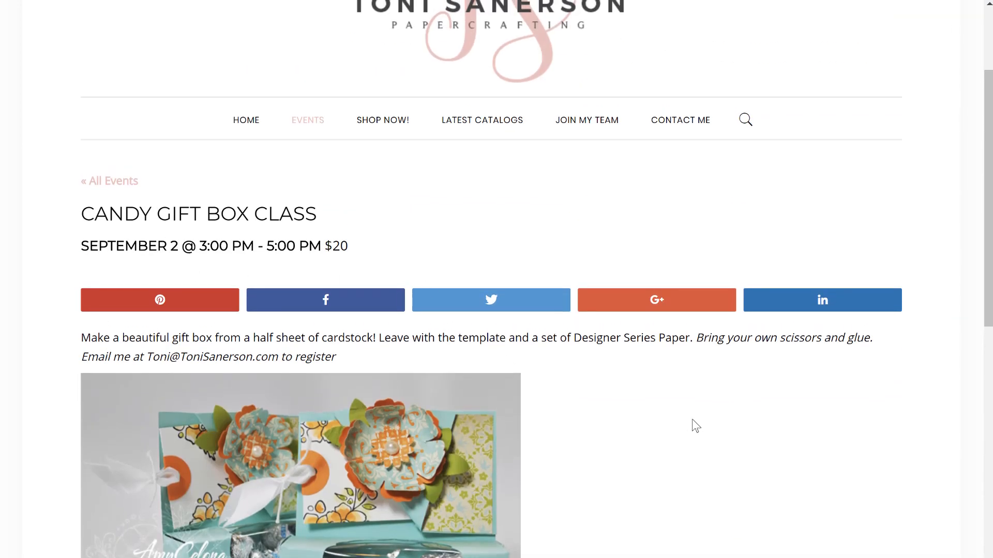
scroll(693, 423, down, 5)
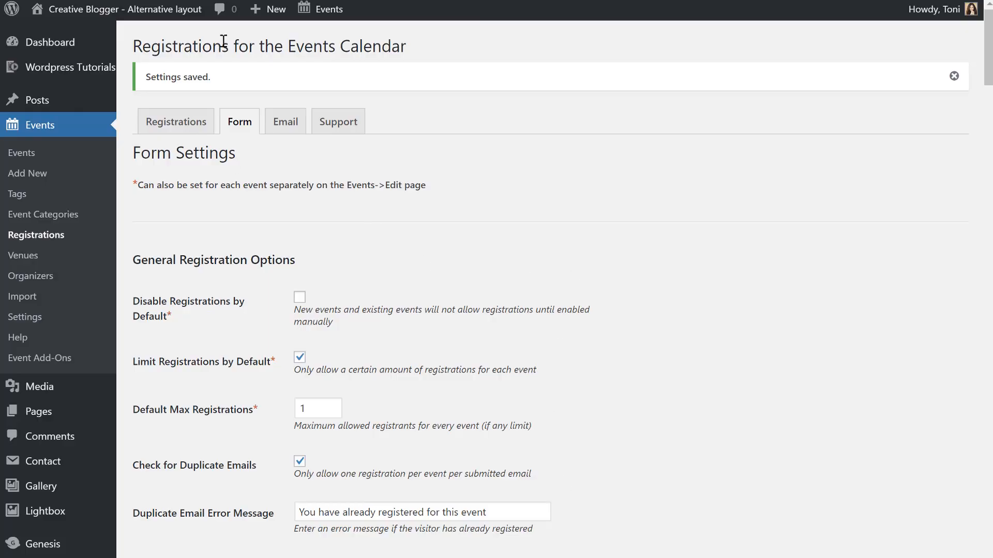
Open the Email settings and inspect the From Address and notification recipient address.
click(282, 138)
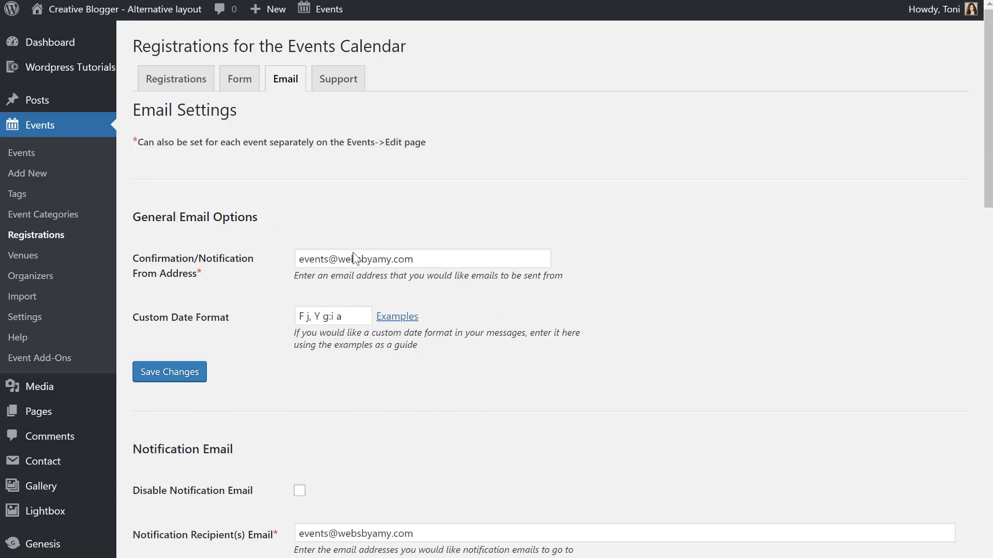
drag(470, 261, 271, 251)
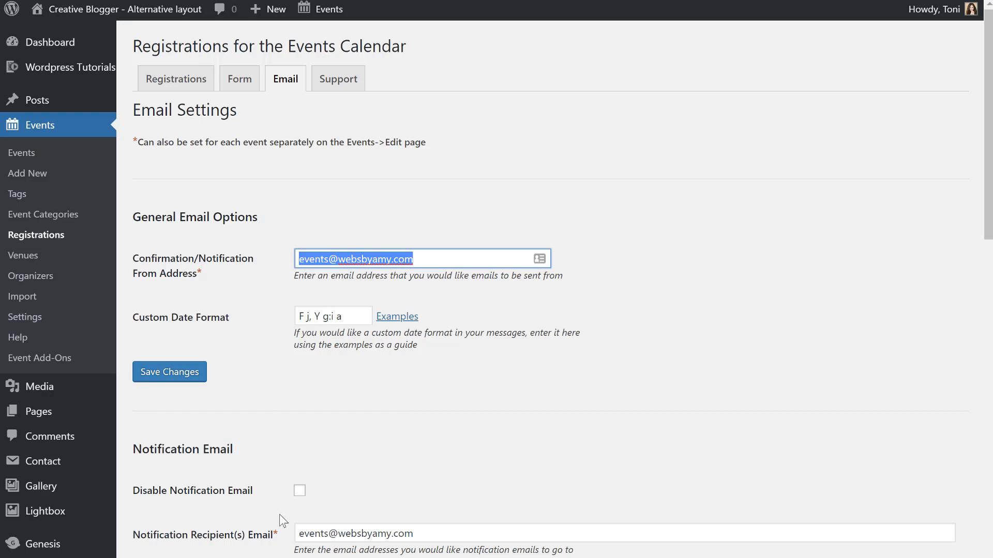
scroll(279, 514, down, 3)
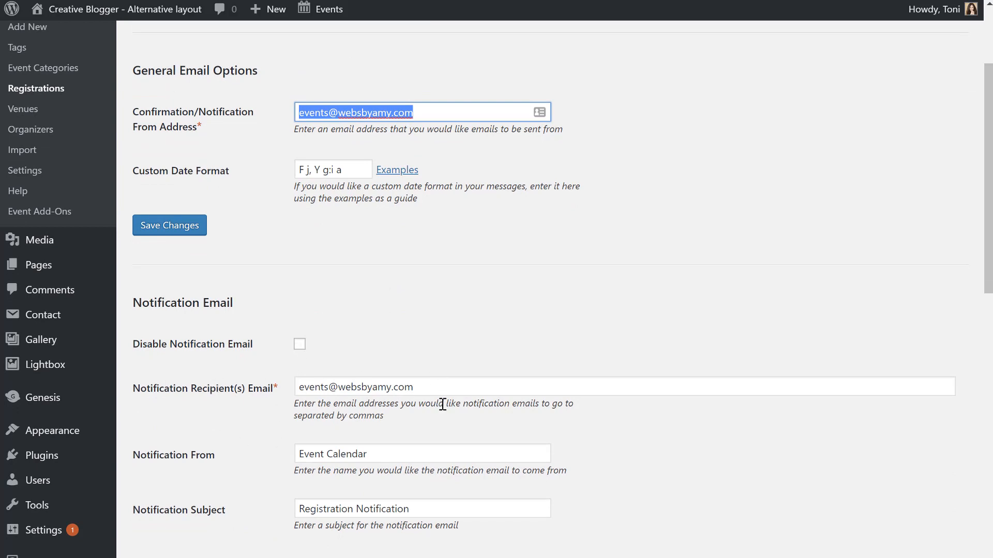
double_click(326, 388)
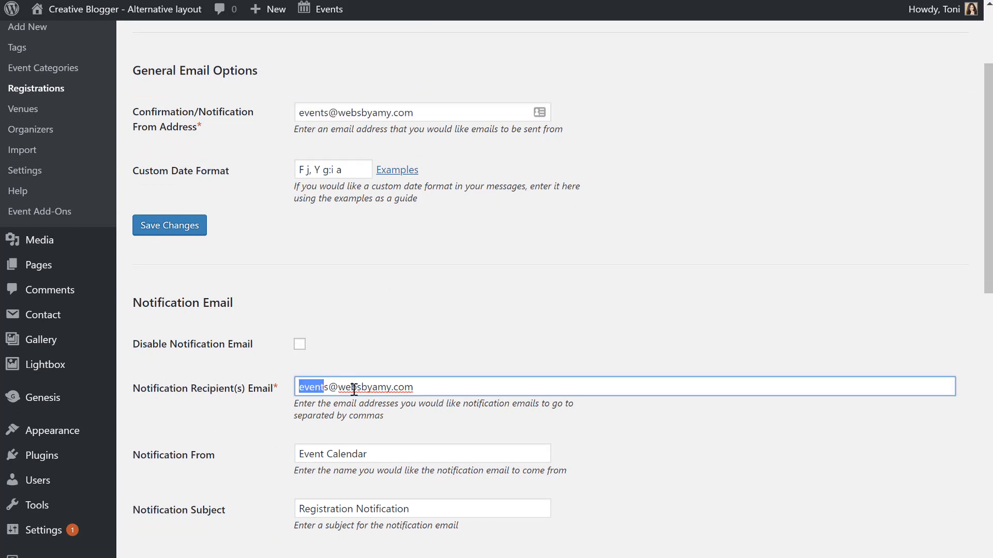
click(450, 389)
Review the Notification From 'Event Calendar' and Subject 'Registration Notification' fields.
scroll(450, 390, down, 3)
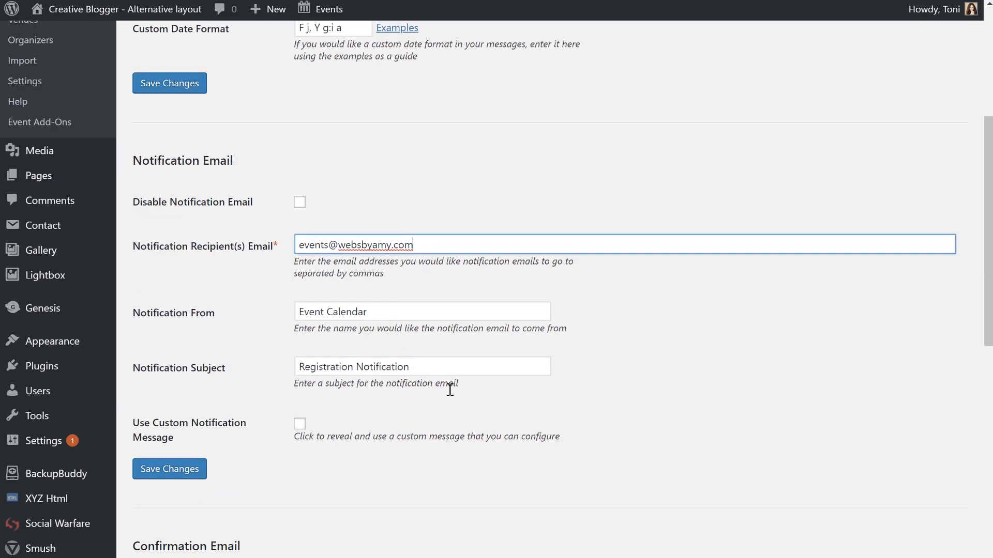
click(427, 308)
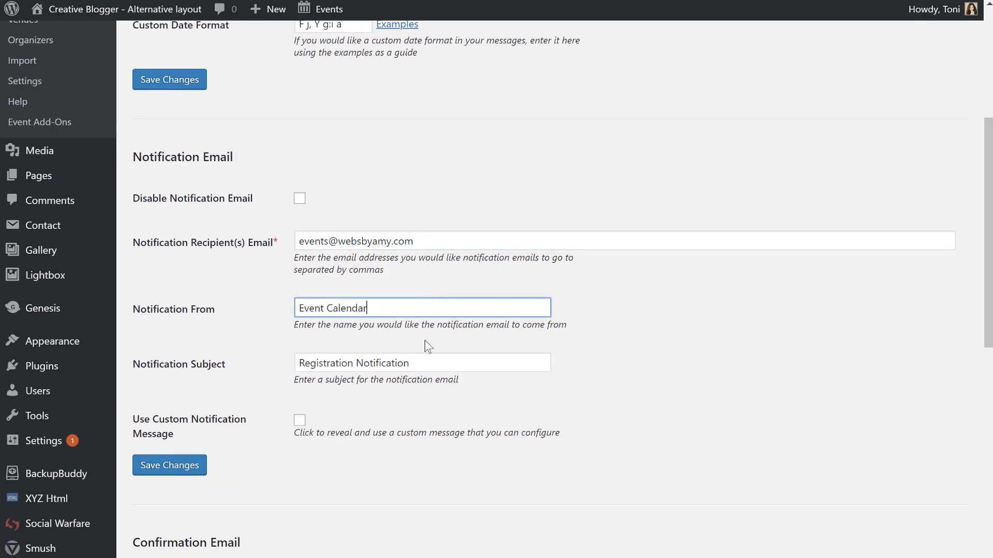
click(423, 361)
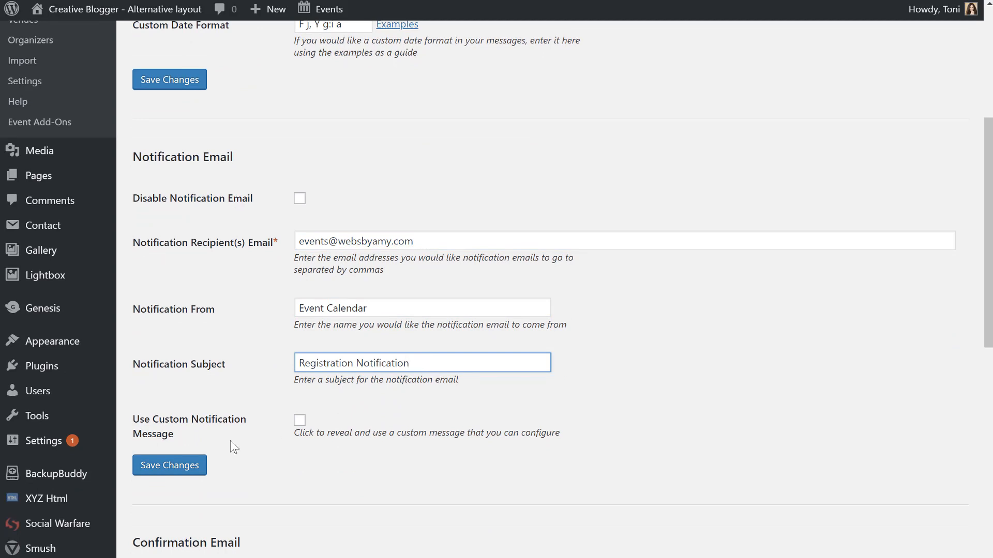
scroll(234, 447, down, 4)
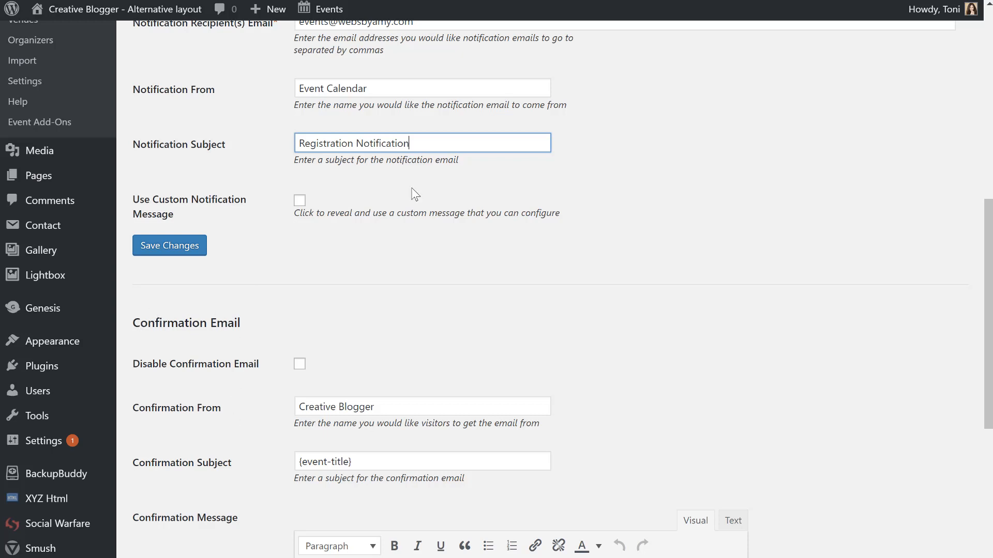
scroll(414, 197, up, 3)
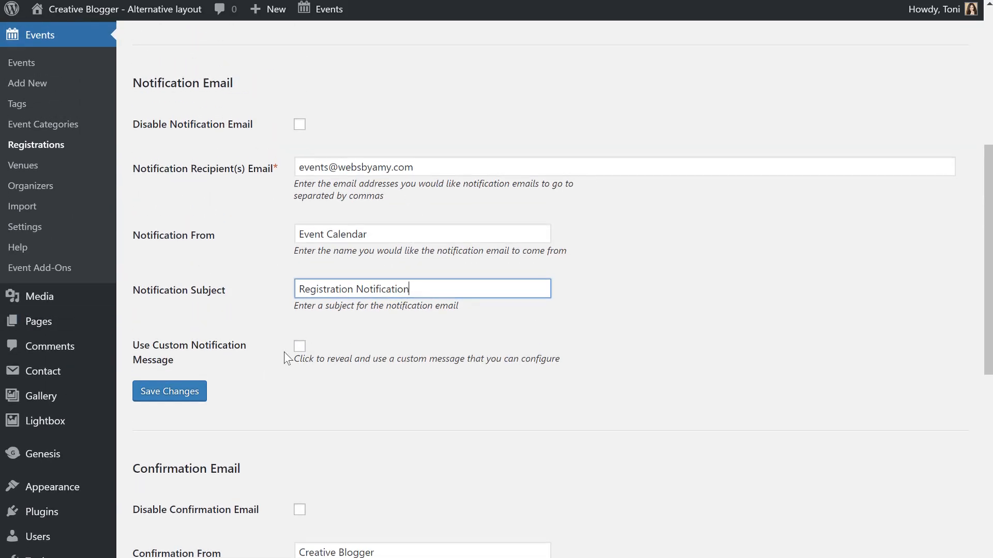
scroll(287, 357, down, 5)
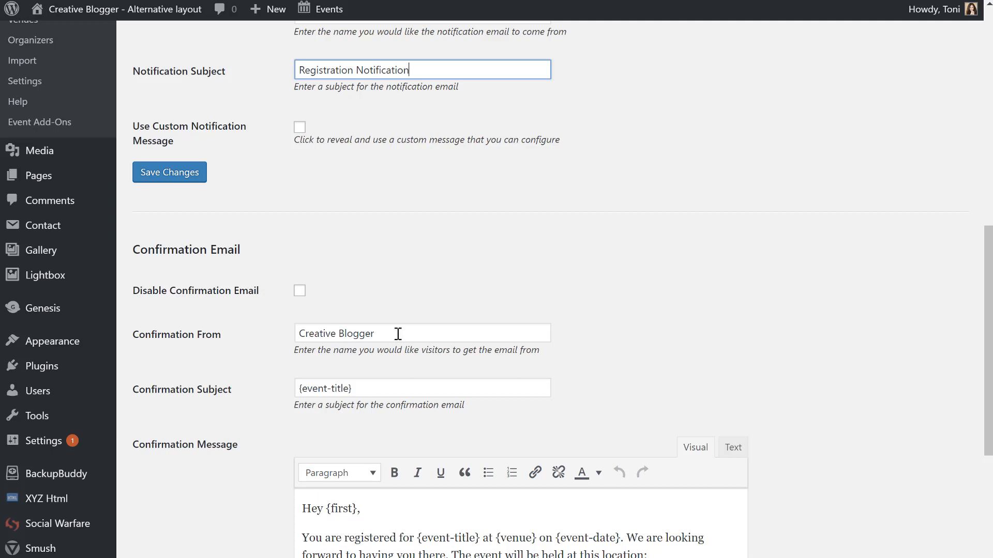
Prefix the confirmation subject with 'Registration Confirmation for:' before {event-title}.
drag(398, 334, 208, 346)
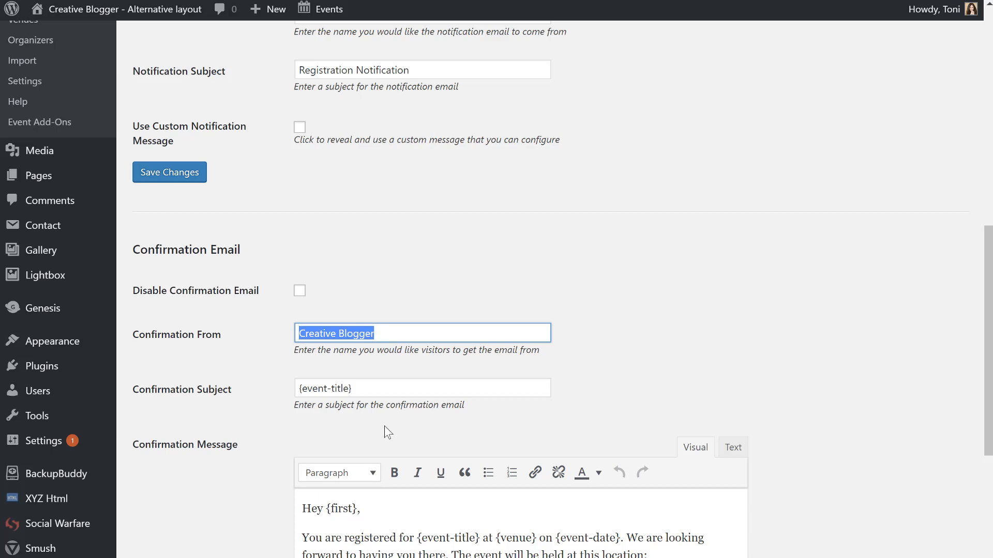
click(413, 390)
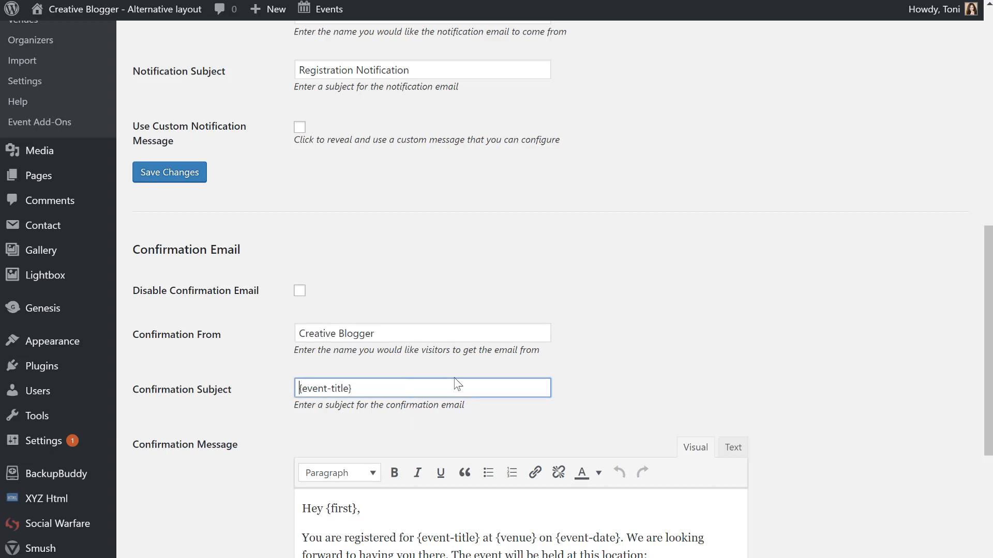
key(Home)
text(Reg)
key(BackSpace)
key(BackSpace)
key(BackSpace)
text(Registration Confrm)
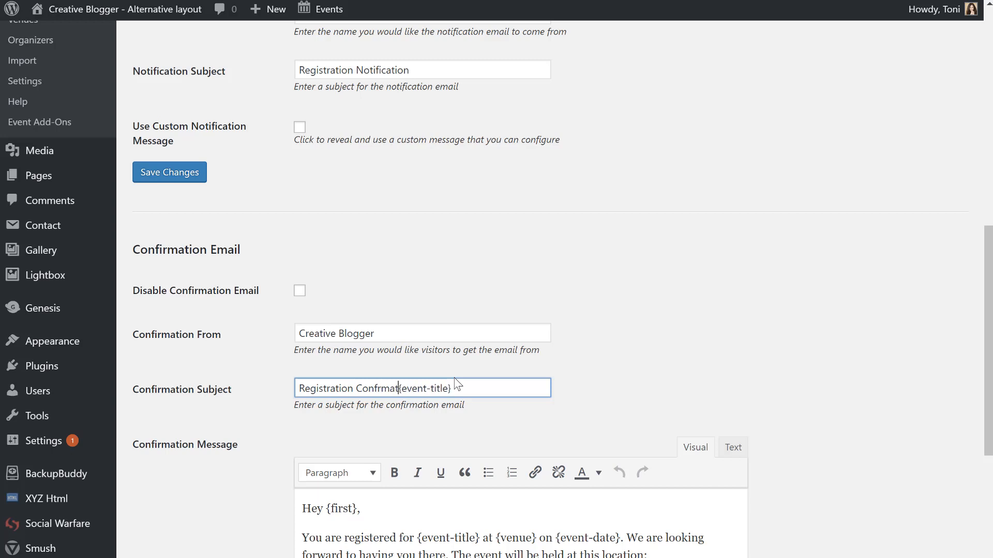
key(BackSpace)
key(BackSpace)
text(irmation for:)
click(516, 388)
Review the confirmation message's greeting, venue address lines and 'See you there!' closing.
scroll(731, 392, down, 3)
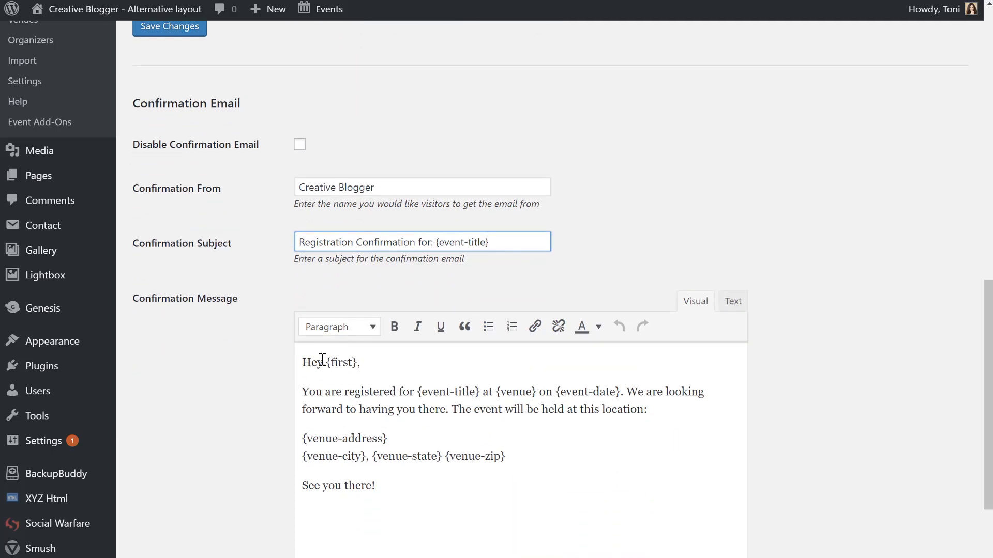
drag(326, 362, 412, 364)
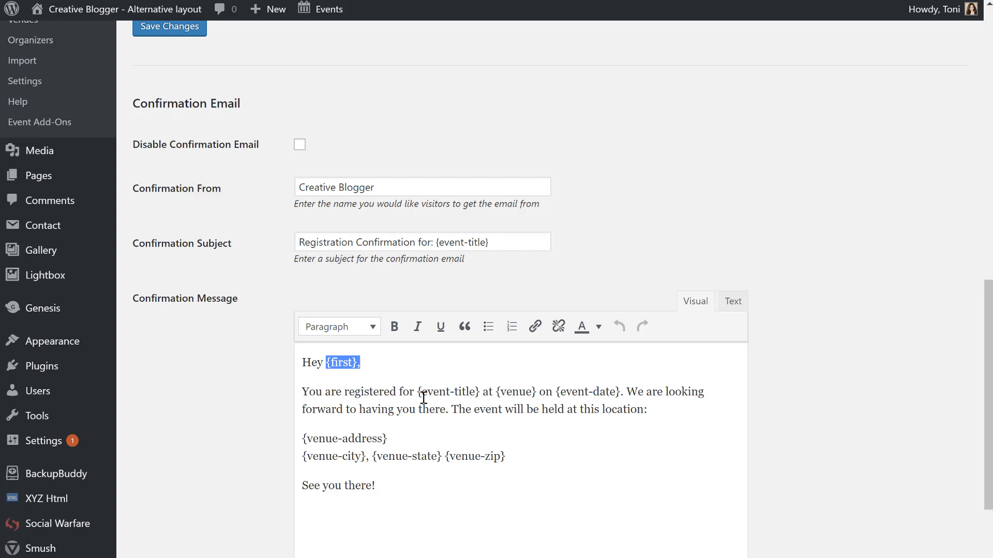
click(343, 361)
click(310, 364)
triple_click(374, 443)
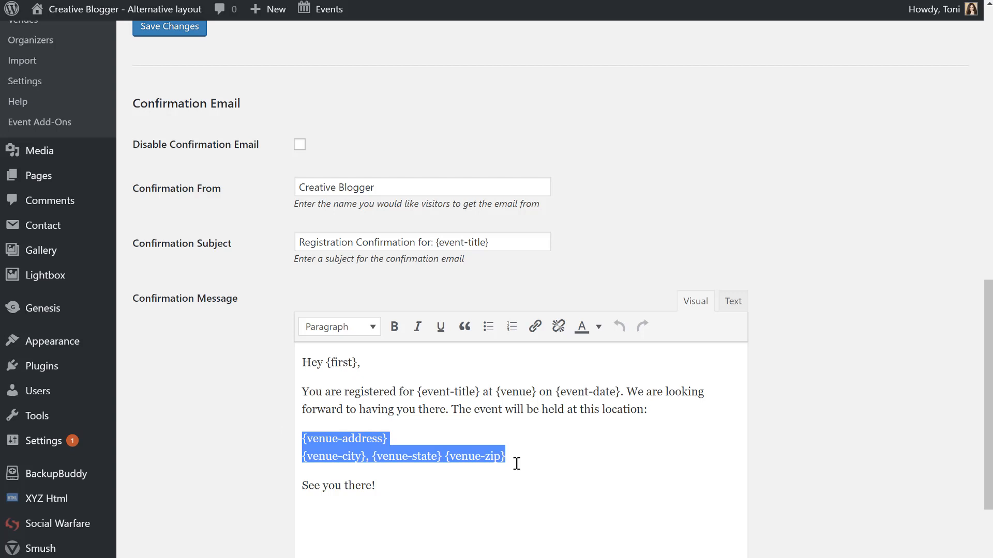
click(517, 480)
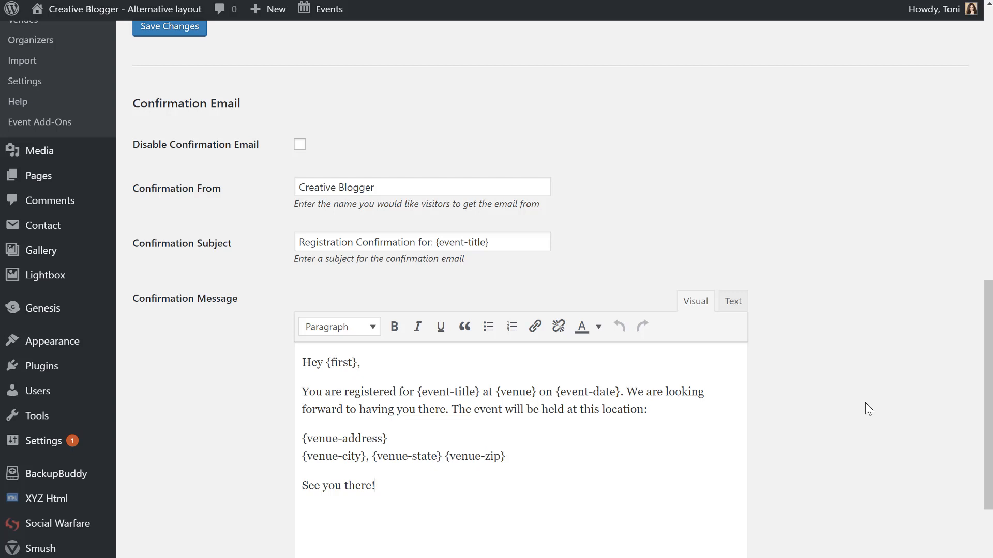
scroll(869, 409, down, 2)
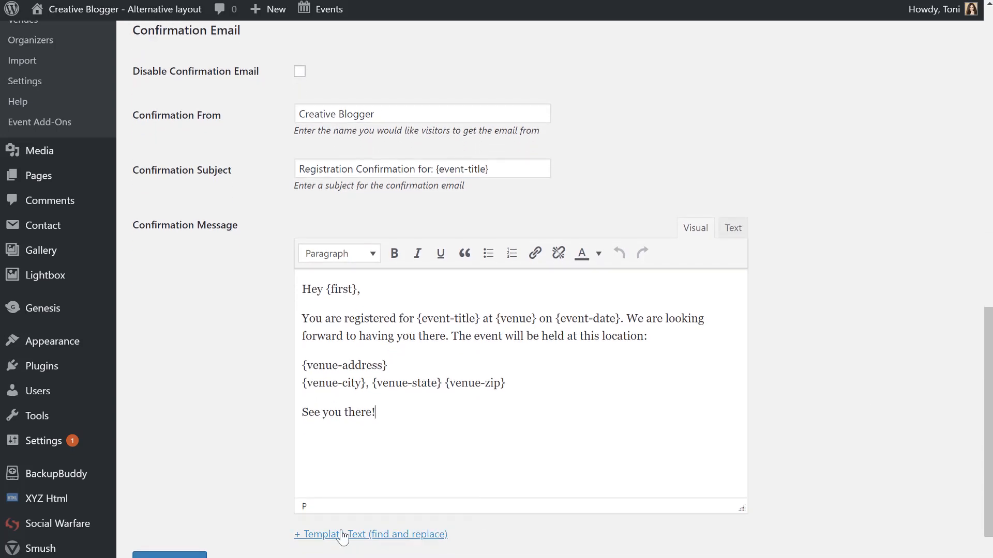
Add a line after the venue address: 'Please pre-pay the event by sending payment to' the PayPal.me link.
click(635, 380)
key(Return)
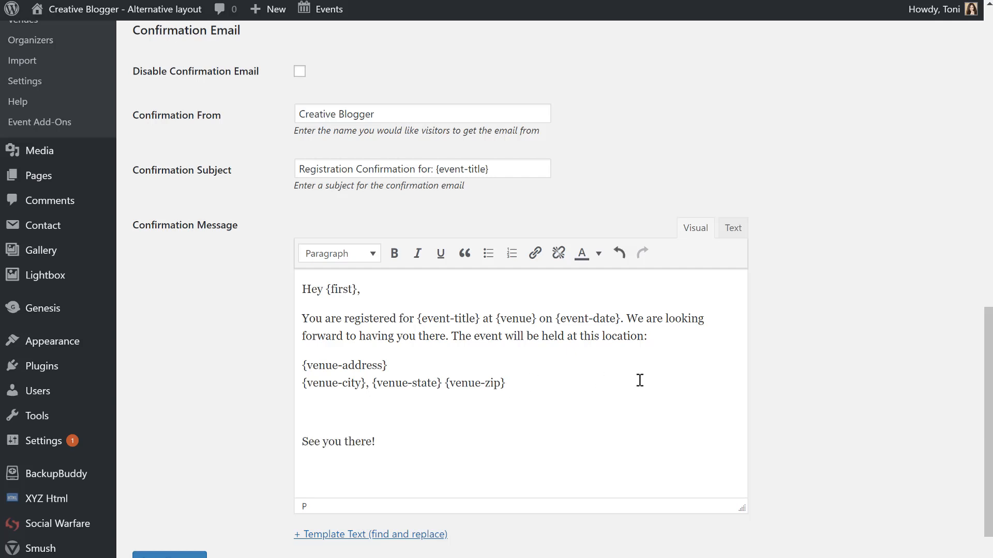
text(Please pre-pay the event)
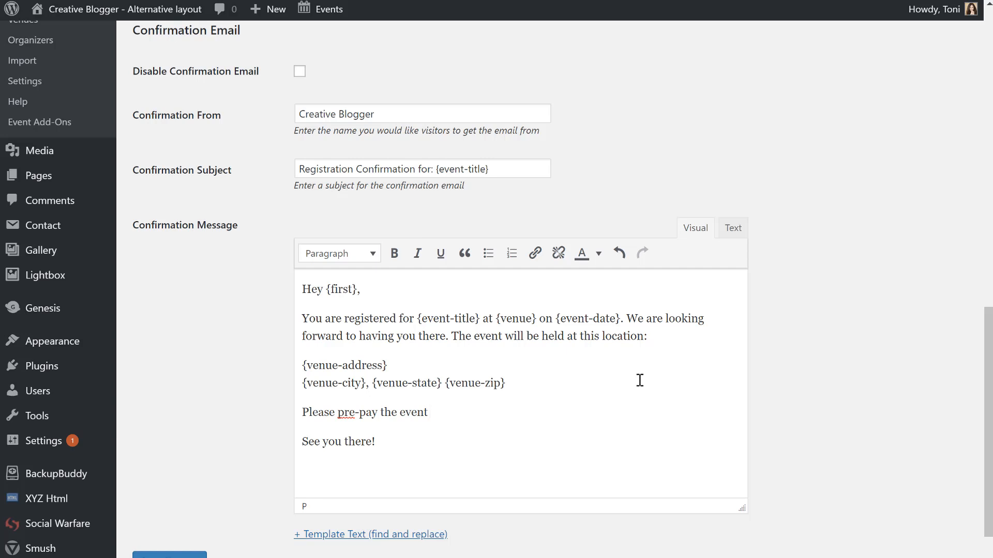
text( by sending paymetn)
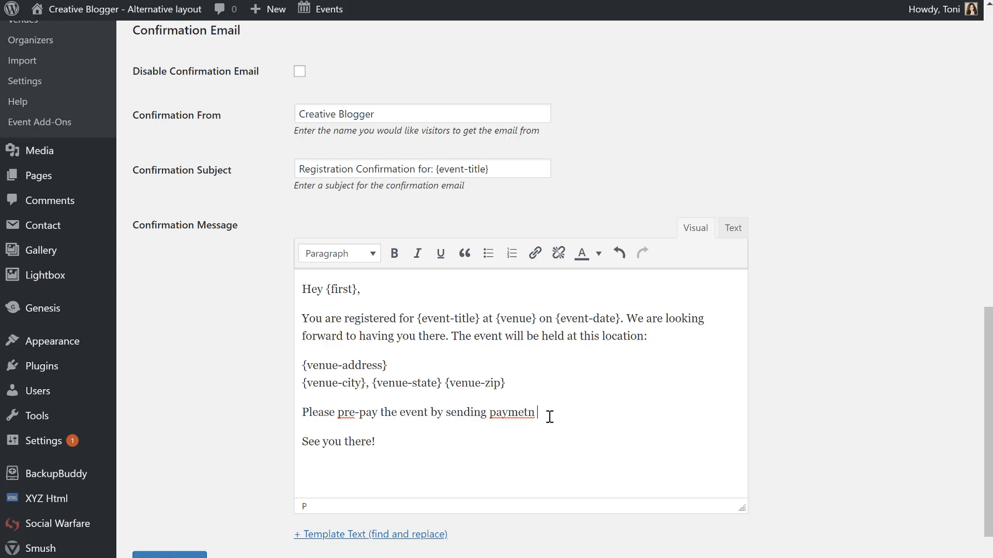
key(BackSpace)
key(BackSpace)
key(BackSpace)
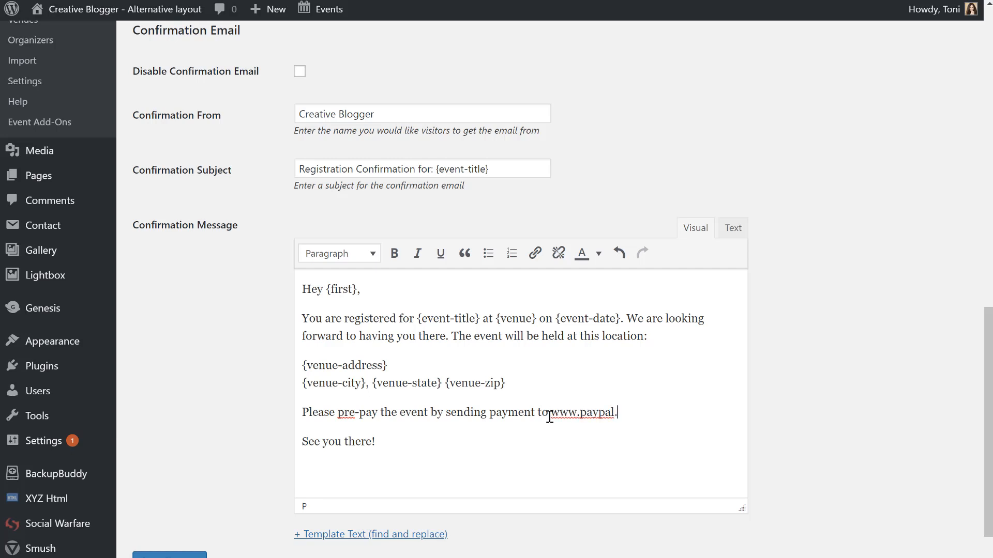
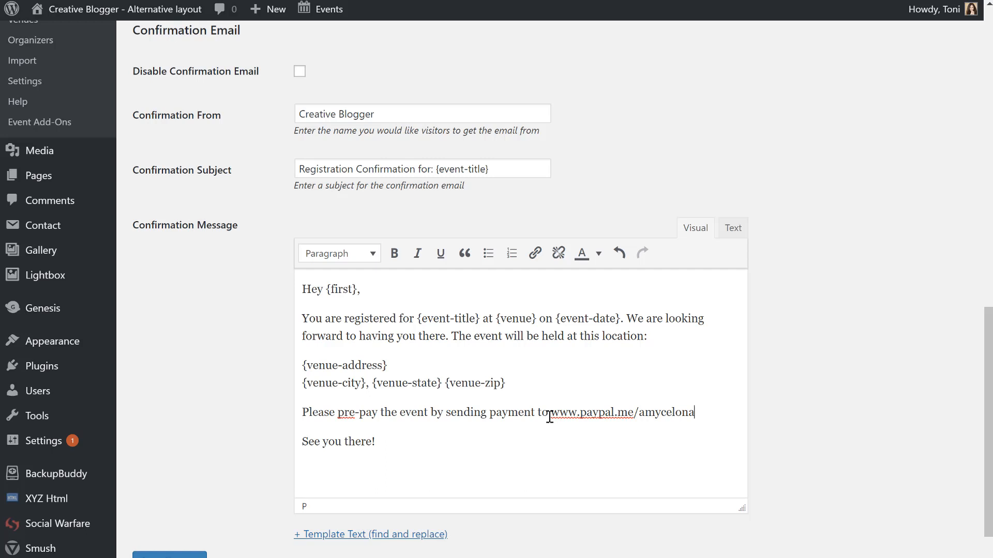
scroll(573, 529, down, 2)
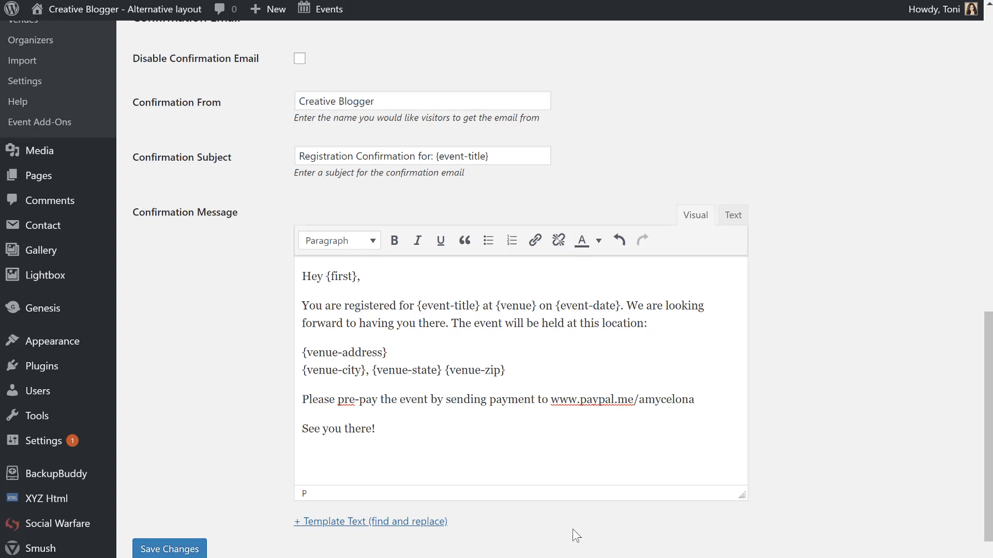
scroll(486, 468, up, 2)
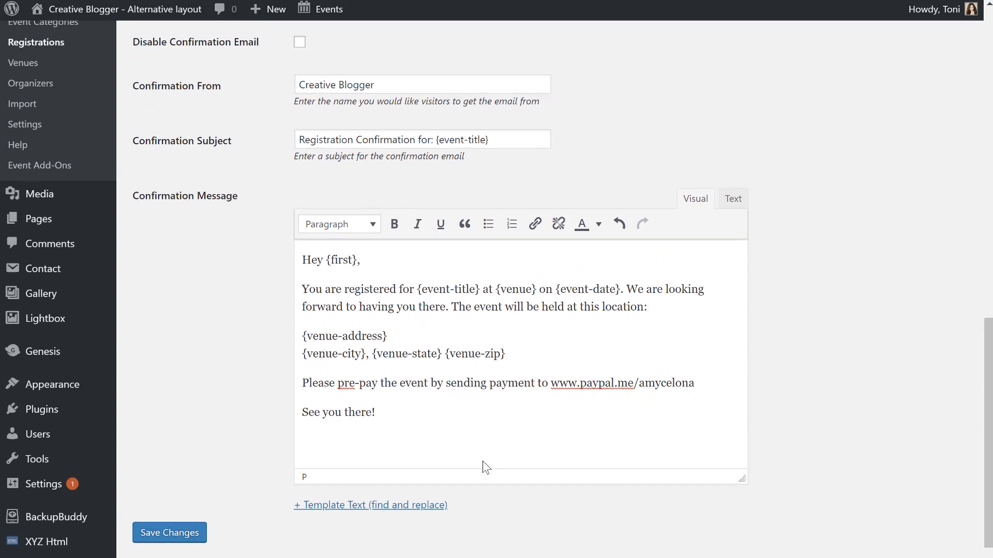
Show the '+ Template Text' placeholder list and look through it.
click(395, 535)
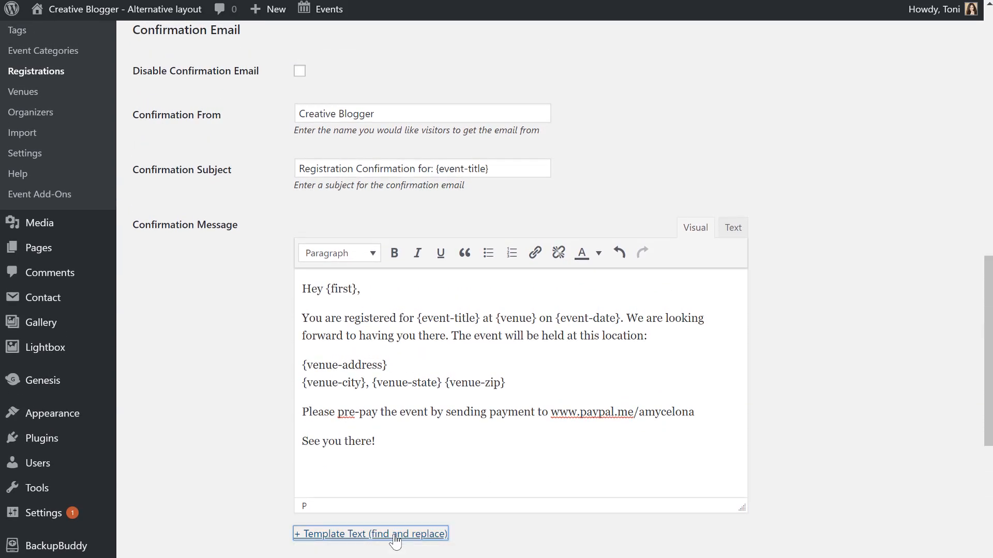
scroll(396, 541, down, 4)
scroll(394, 535, down, 4)
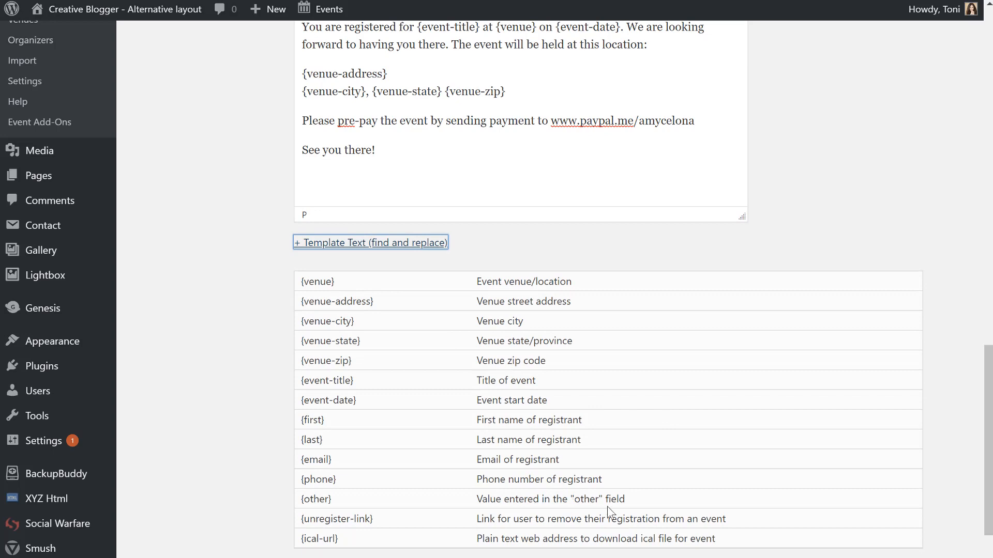
scroll(609, 512, up, 3)
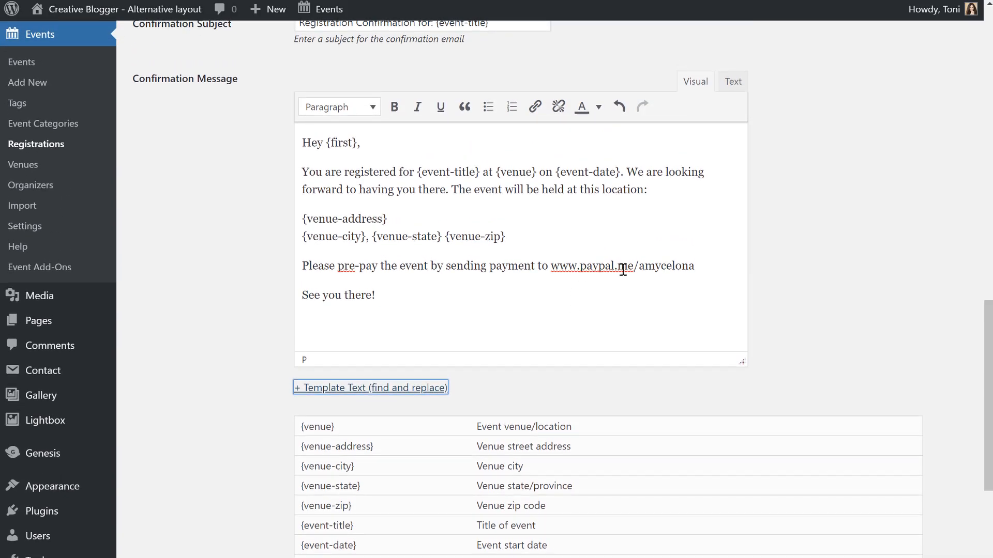
Append 'or send a check.' after the PayPal.me link in the pre-pay line.
click(694, 260)
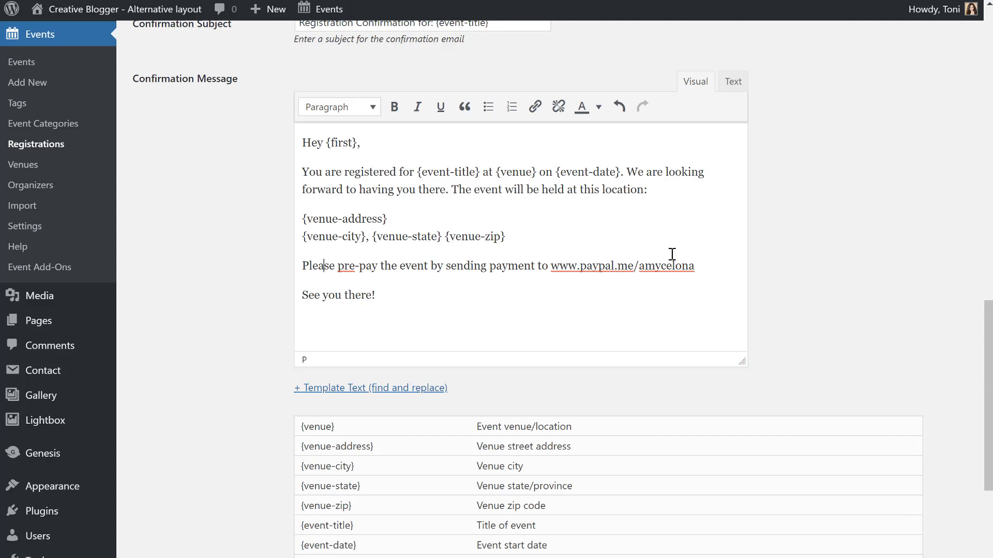
click(707, 261)
text(or send a check.)
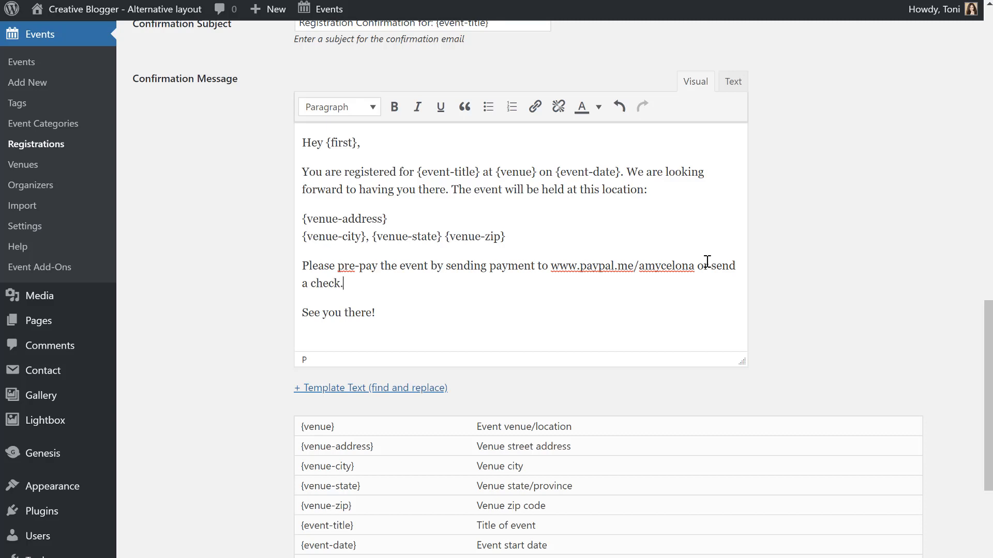
click(589, 237)
scroll(624, 337, down, 4)
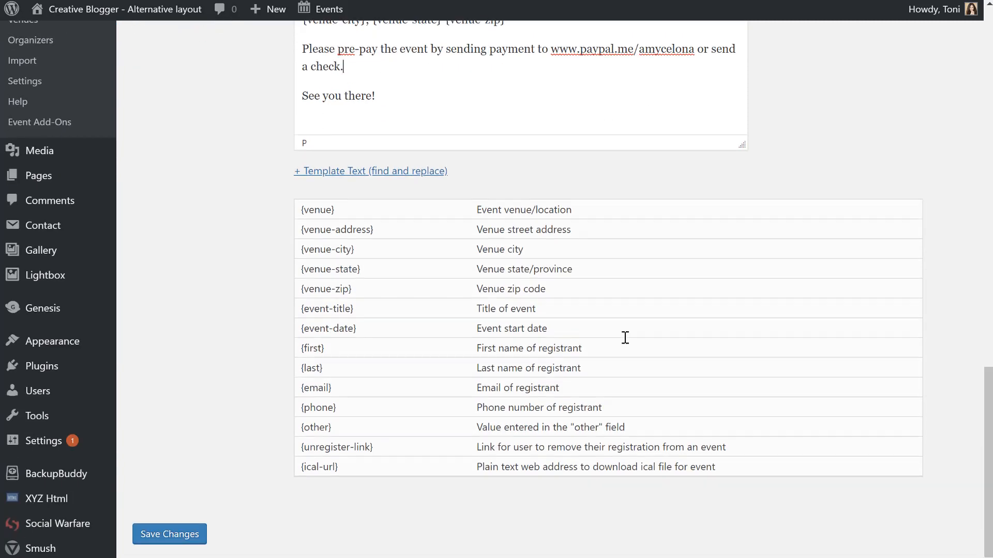
scroll(625, 337, up, 10)
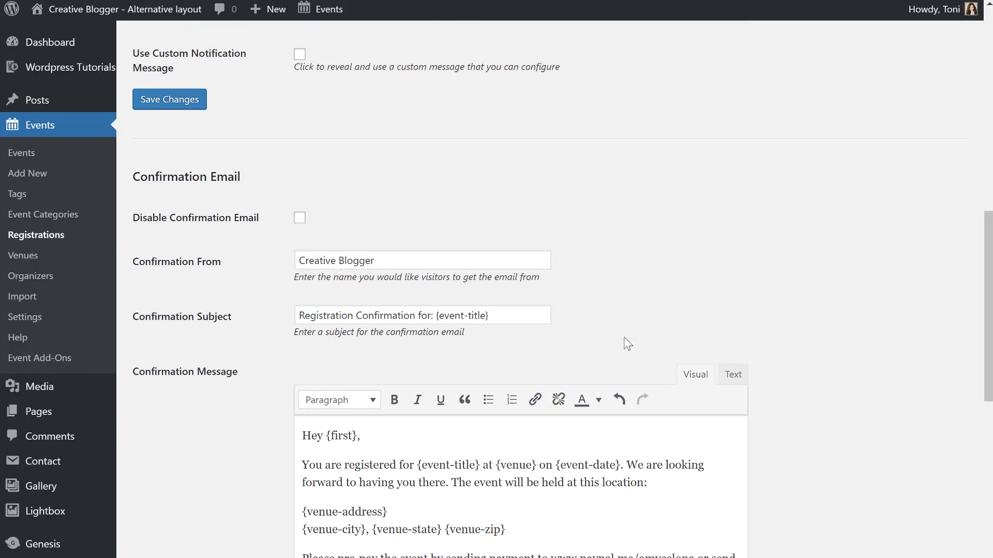
scroll(605, 472, down, 1)
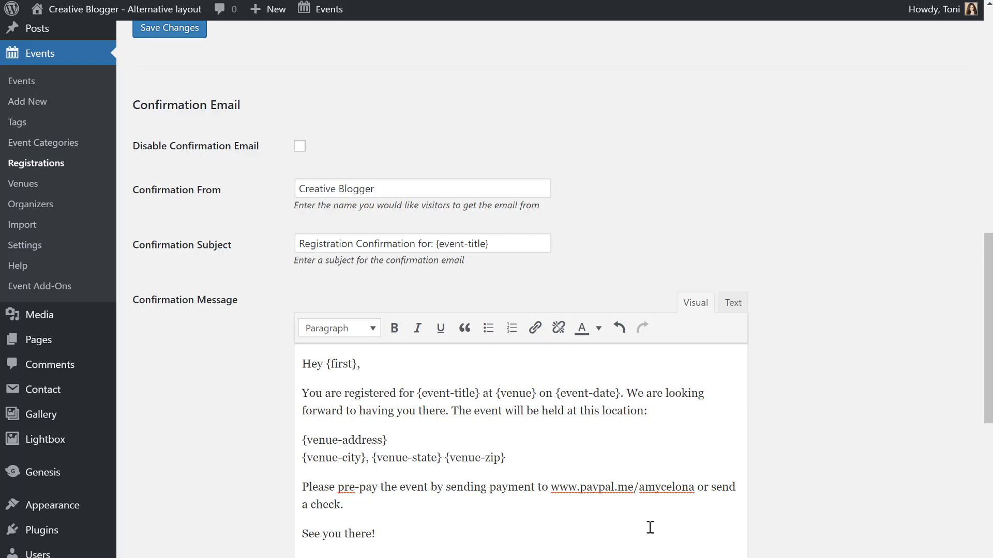
Below 'See you there!', add signature lines with the sender's name and Papercrafter title, website address, and phone number.
key(Return)
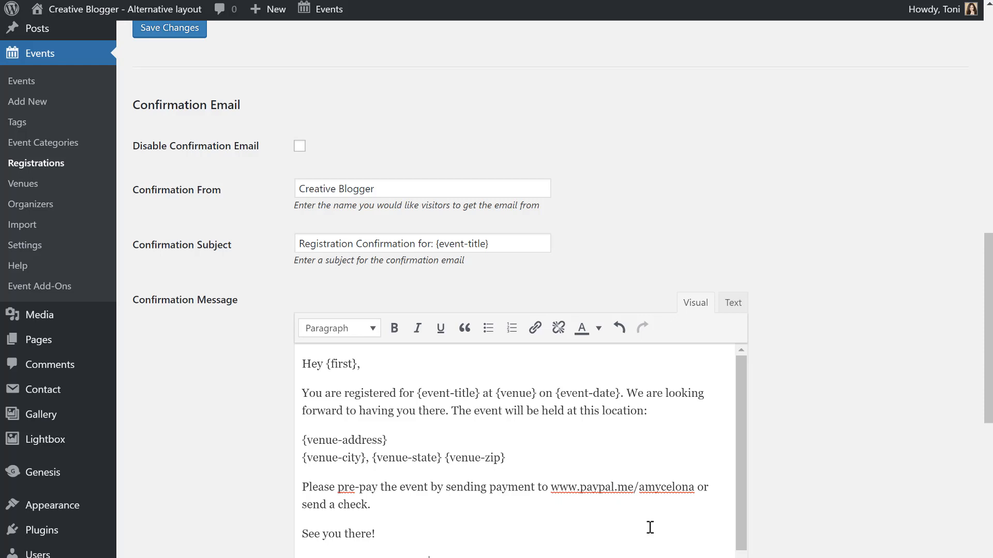
key(Return)
key(BackSpace)
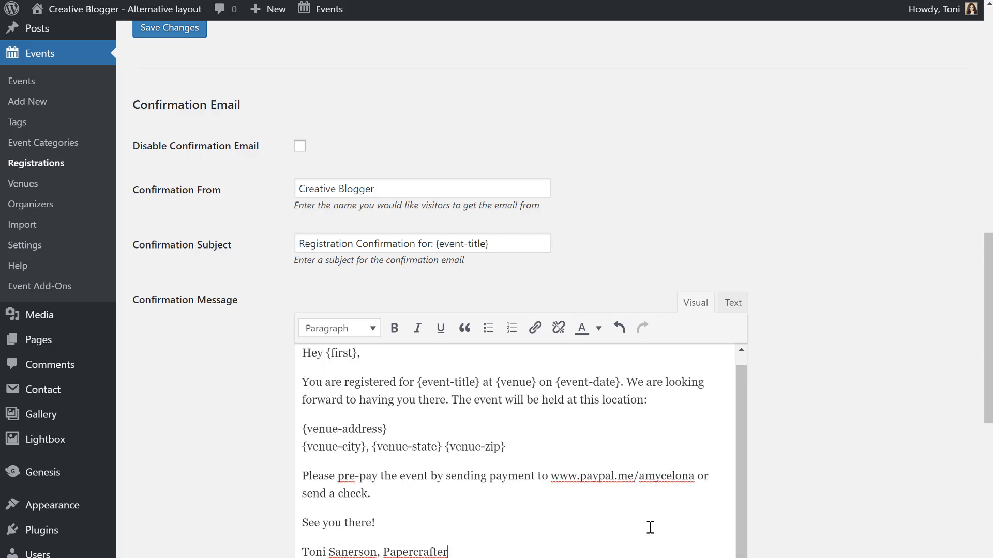
key(shift+Return)
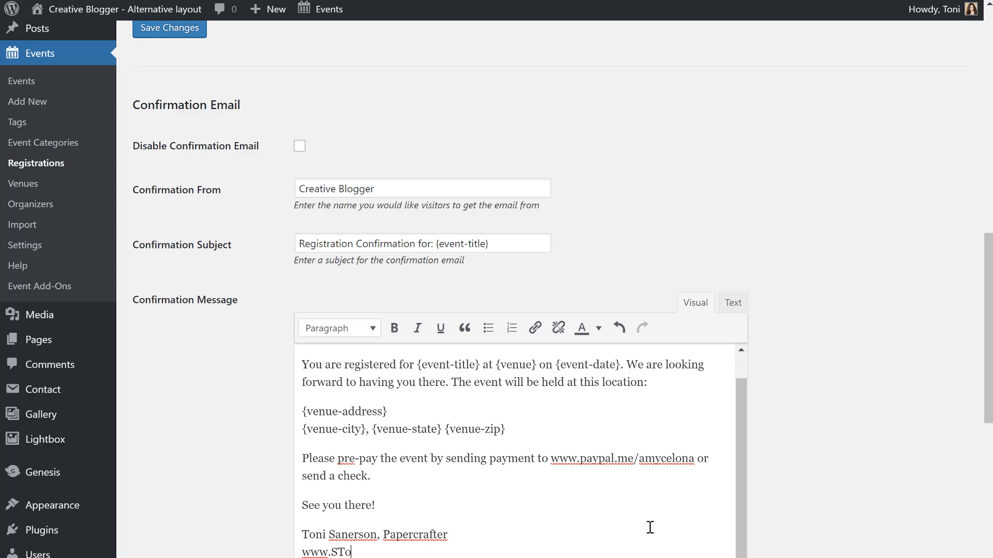
key(BackSpace)
key(BackSpace)
key(BackSpace)
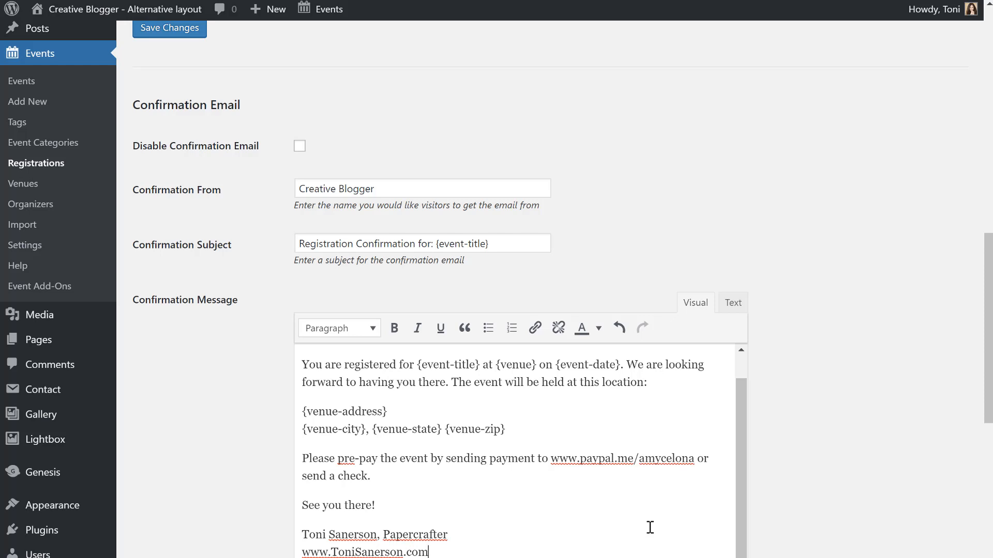
key(shift+Return)
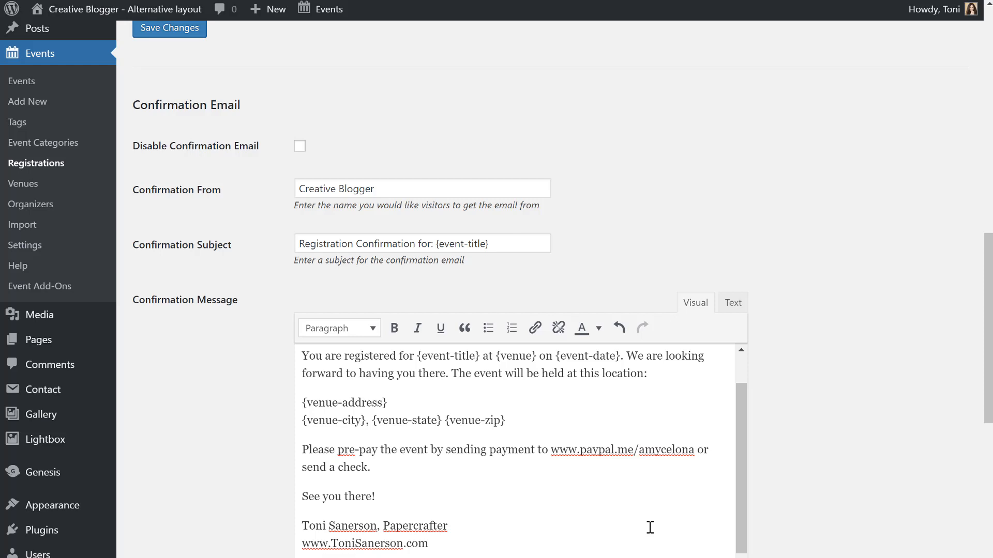
scroll(827, 450, down, 4)
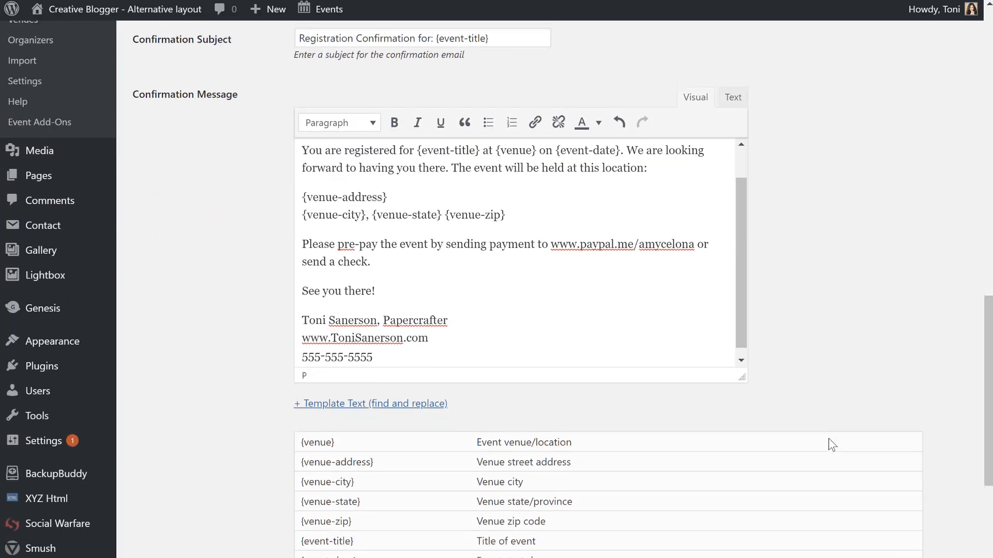
scroll(831, 445, up, 15)
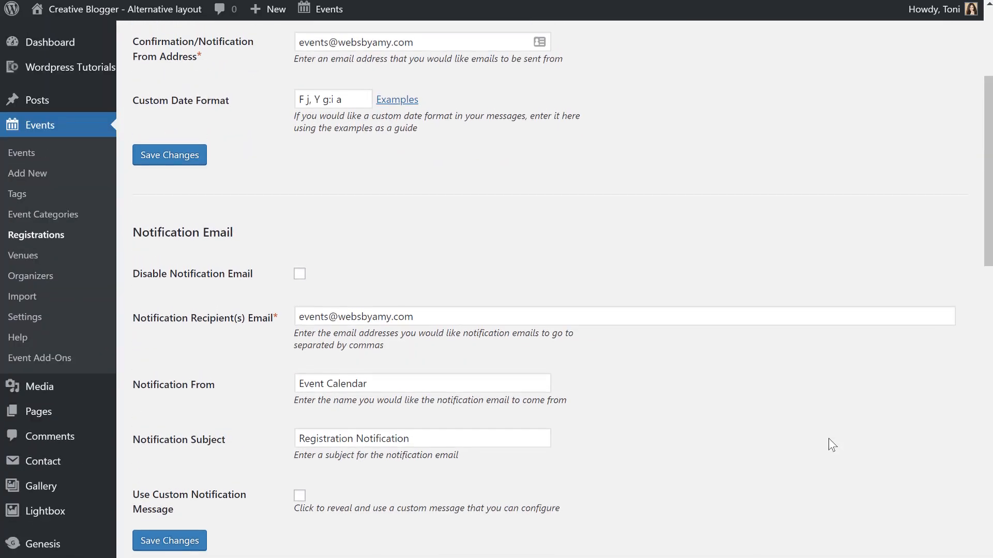
scroll(831, 445, down, 18)
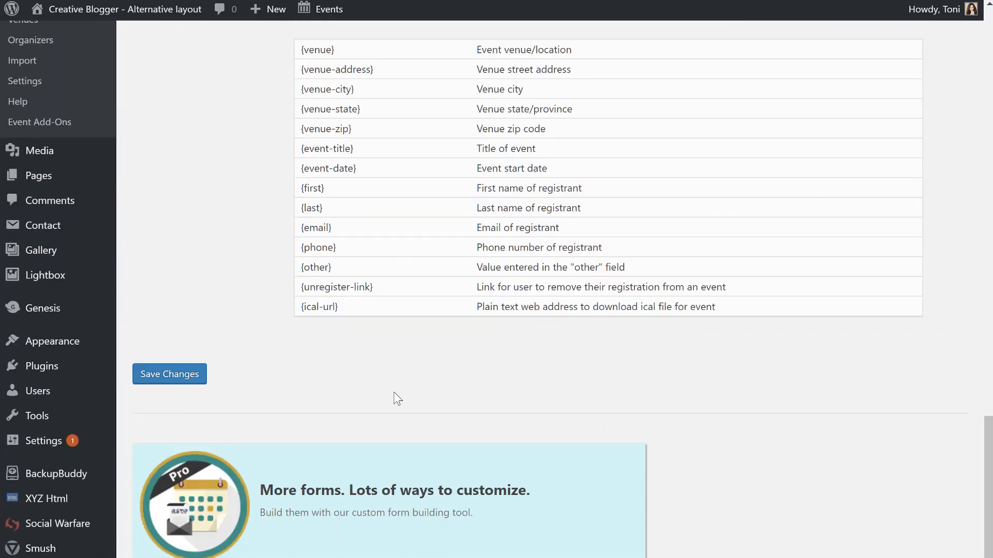
Save the registration email settings and check that the 'Settings saved.' notice appears at the top.
click(175, 381)
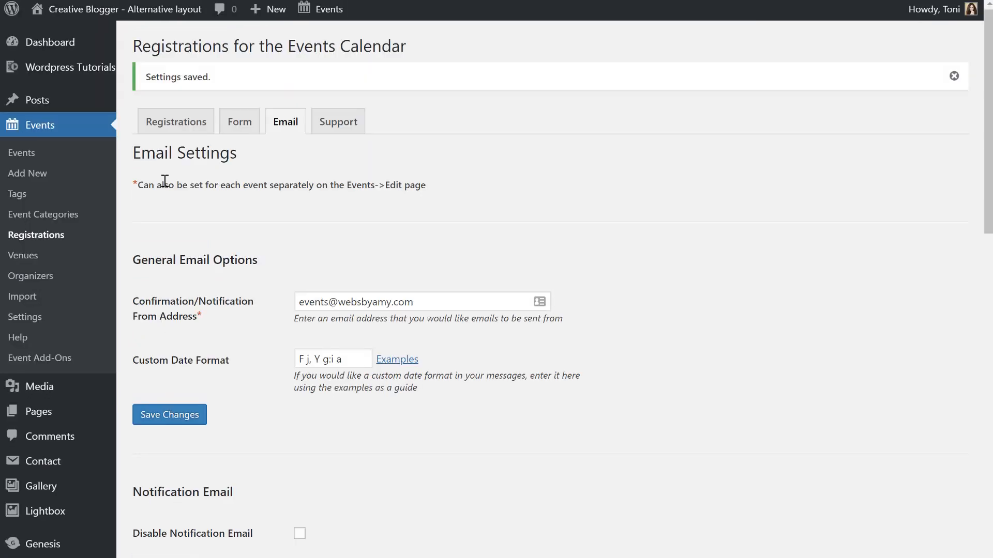
scroll(558, 305, down, 7)
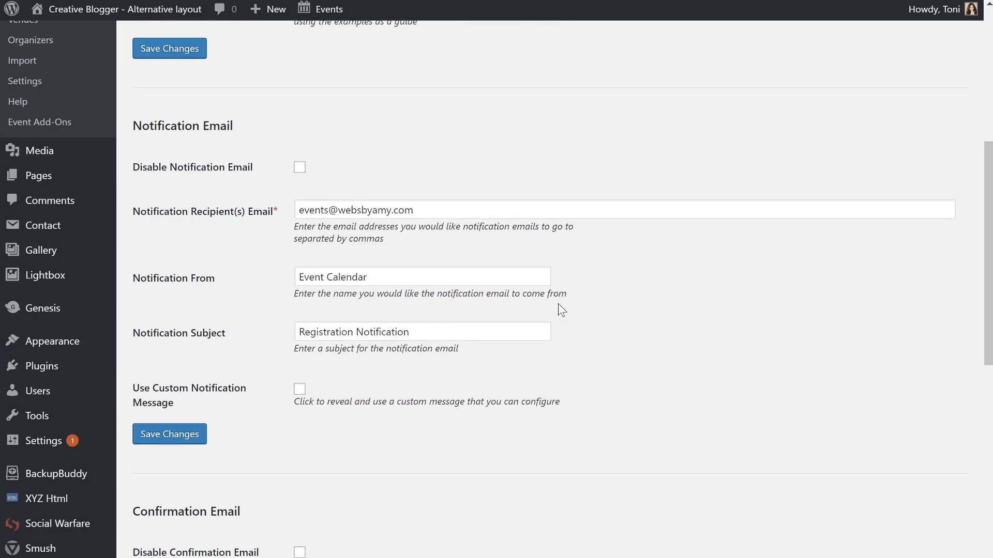
scroll(557, 303, down, 15)
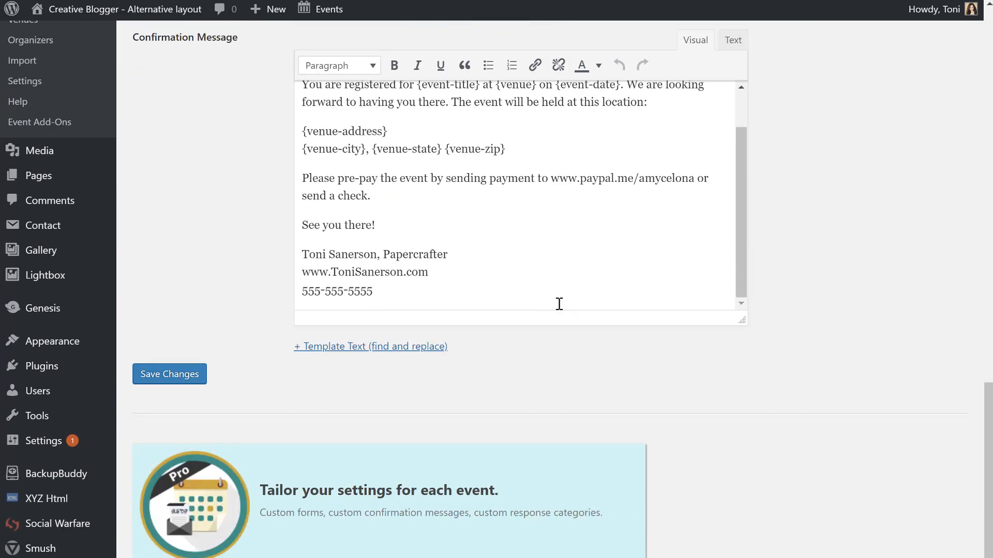
scroll(559, 304, up, 1)
scroll(860, 304, up, 18)
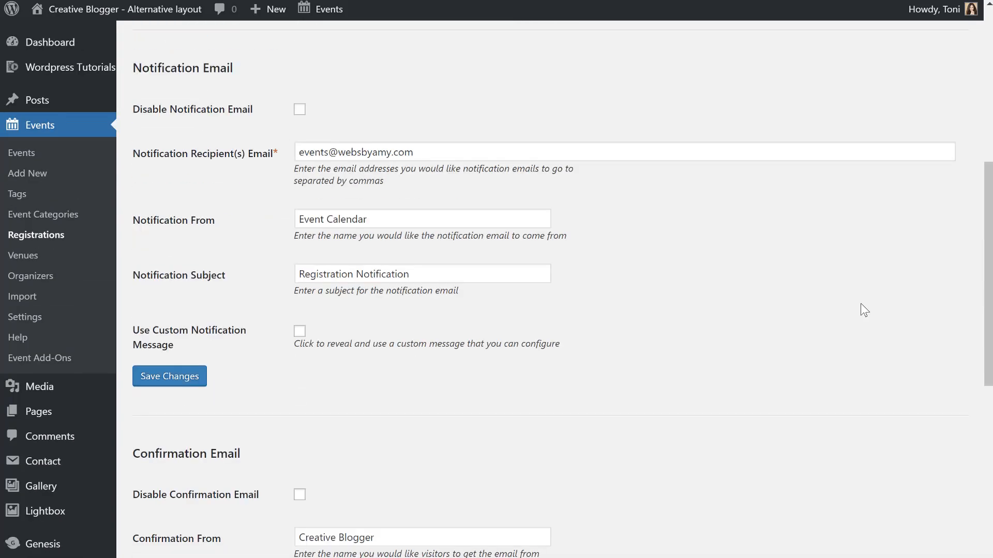
scroll(860, 303, up, 4)
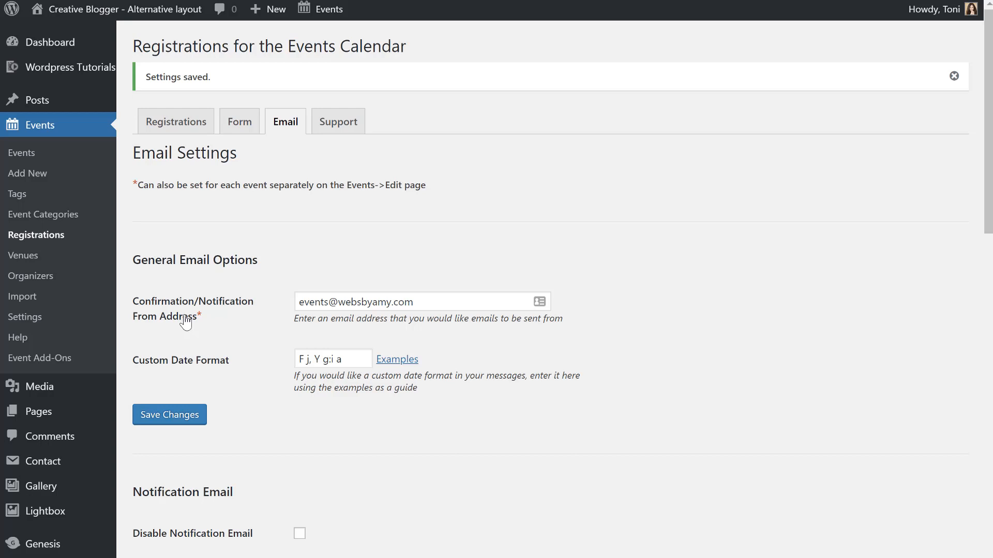
View the Venues and Organizers lists, then browse the Event Add-Ons cards, such as Events Calendar PRO.
click(30, 264)
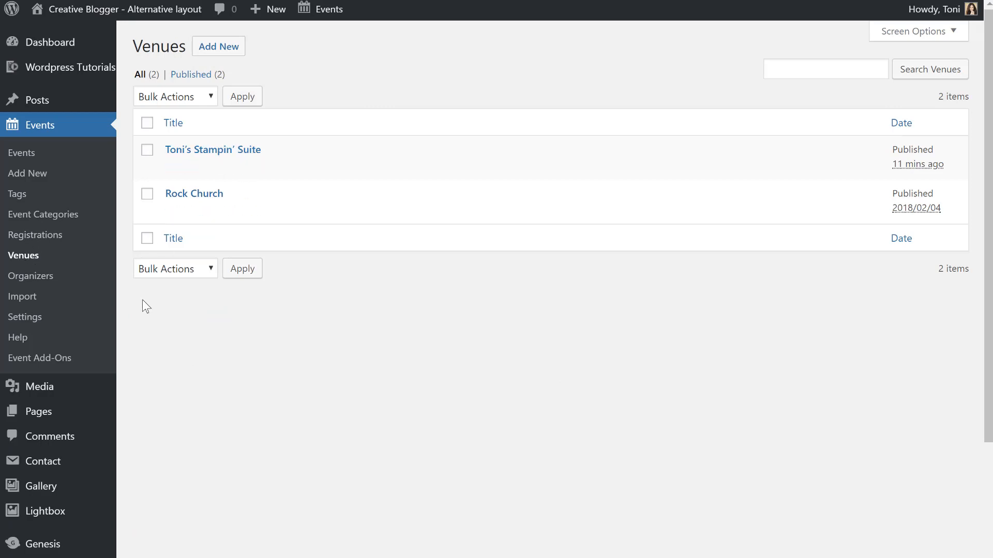
click(34, 276)
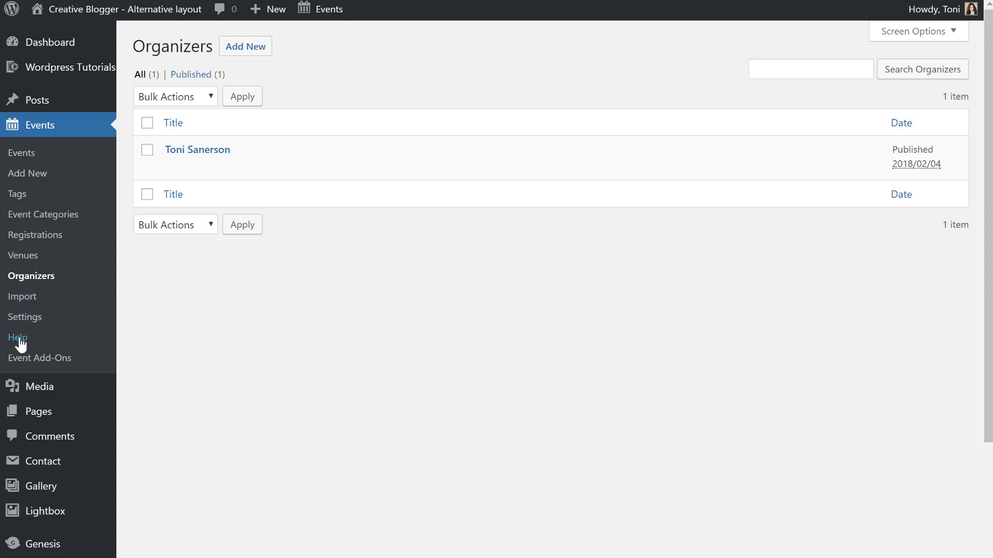
click(32, 358)
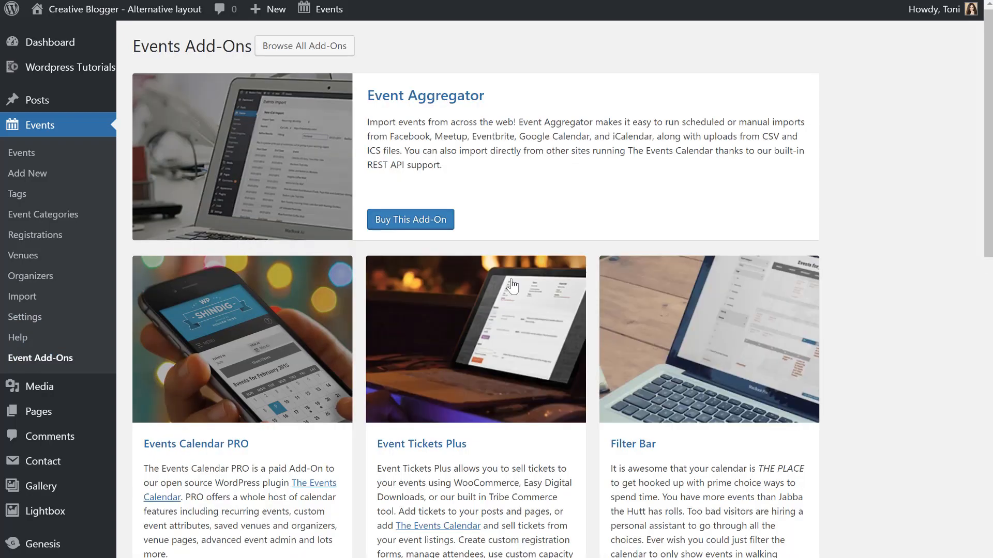
scroll(517, 308, down, 5)
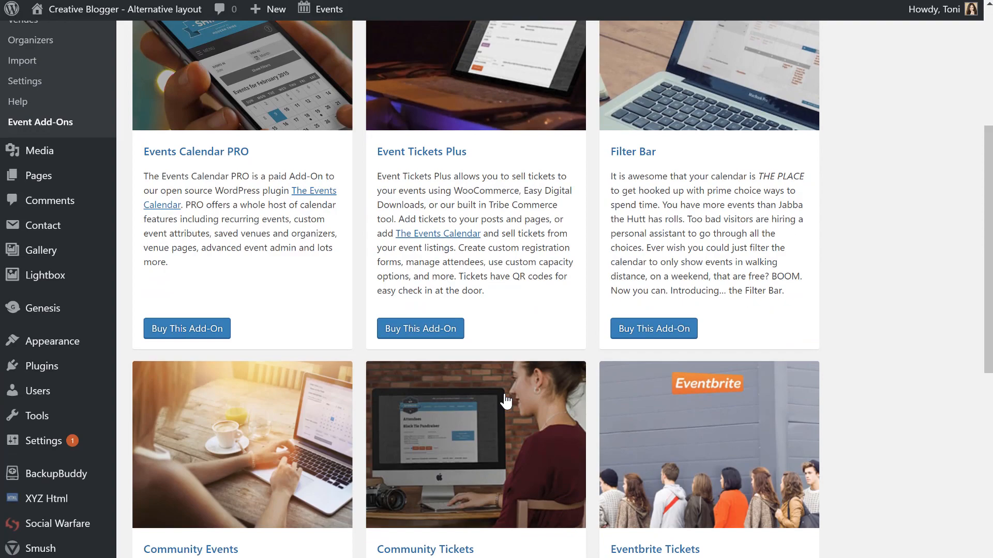
scroll(505, 401, down, 2)
scroll(505, 400, up, 4)
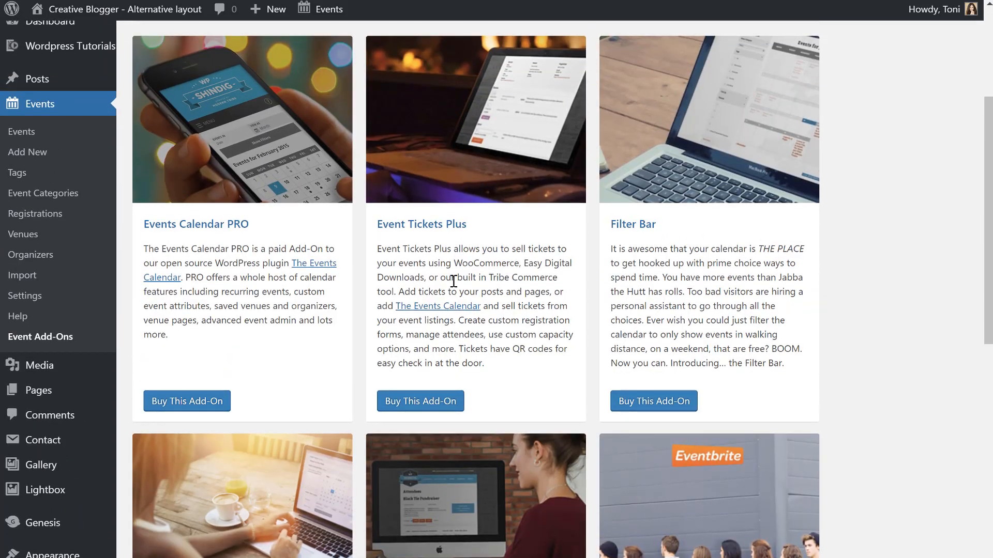
scroll(504, 342, down, 7)
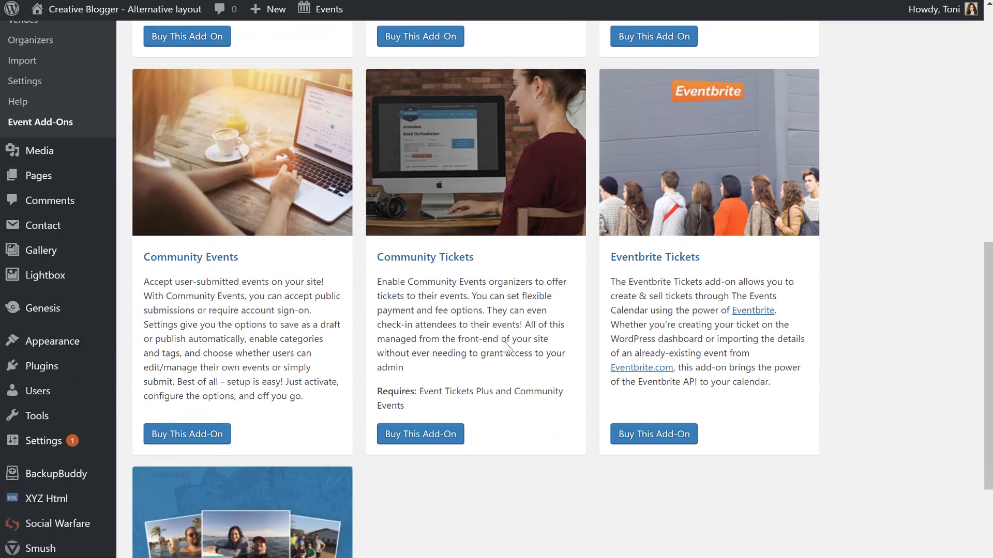
scroll(504, 341, up, 11)
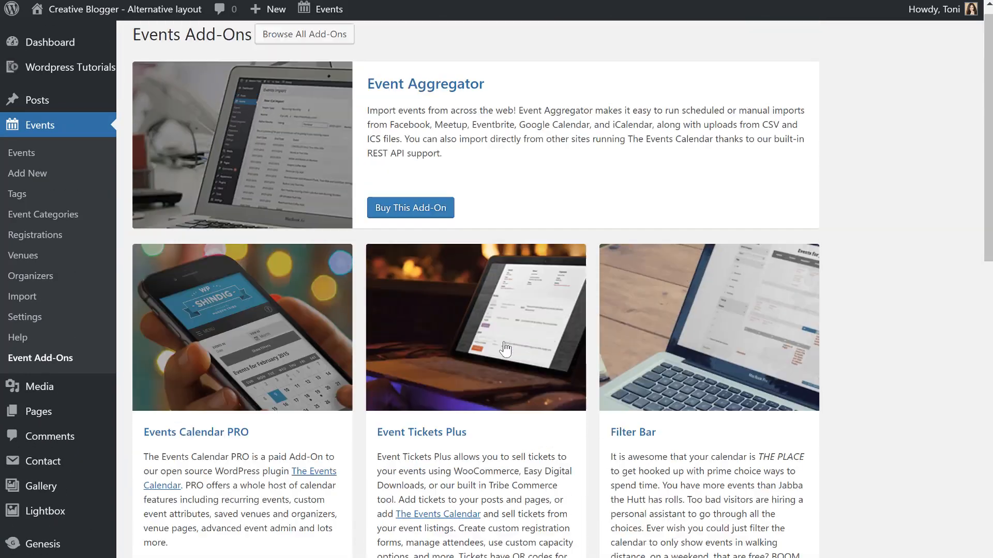